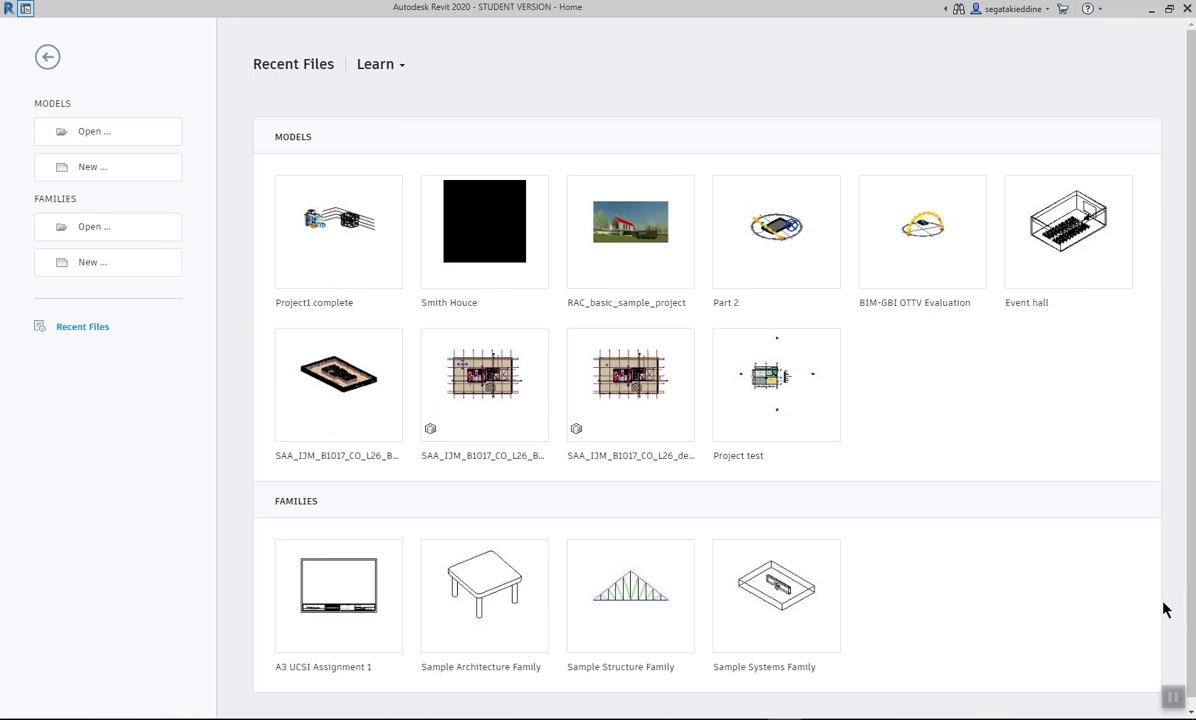
Create a new project based on the Architectural Template
left_click(155, 176)
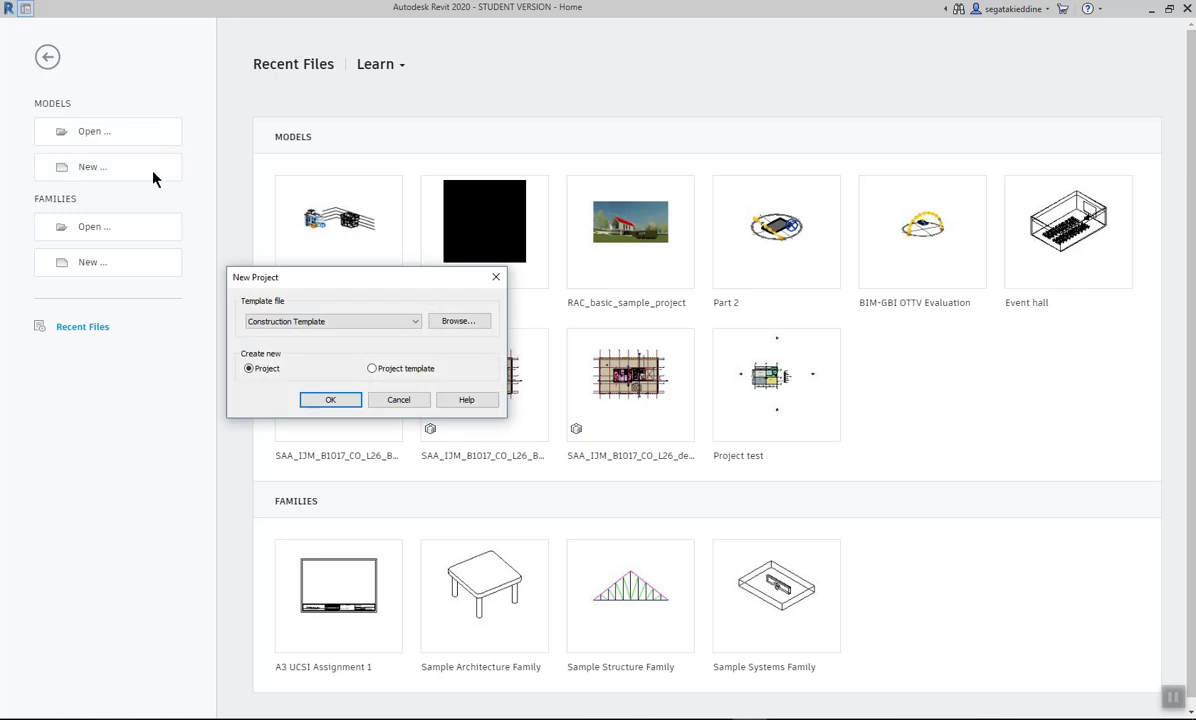
left_click(340, 316)
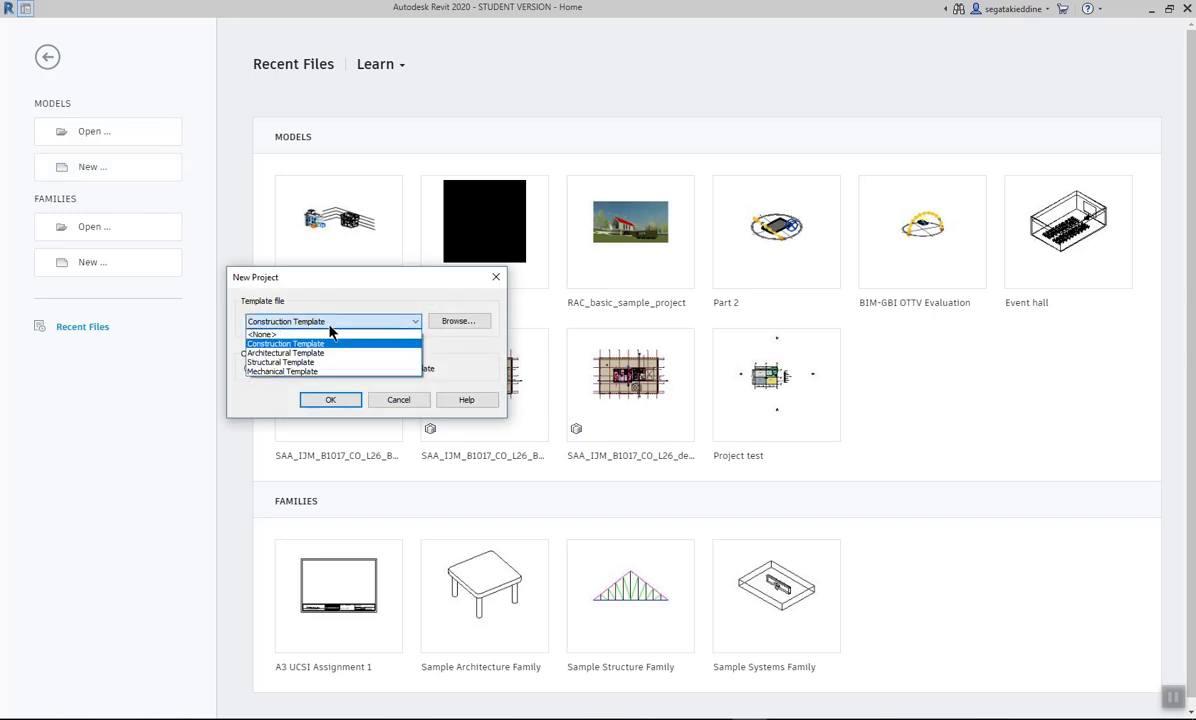
left_click(278, 354)
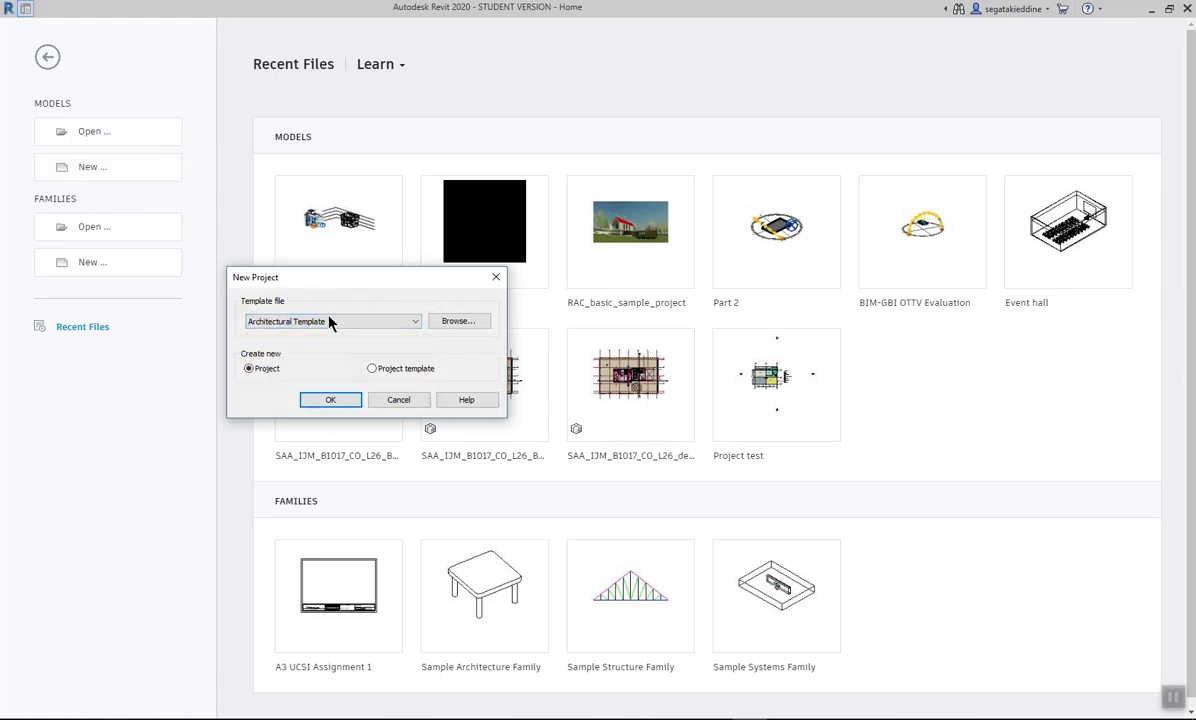
left_click(331, 401)
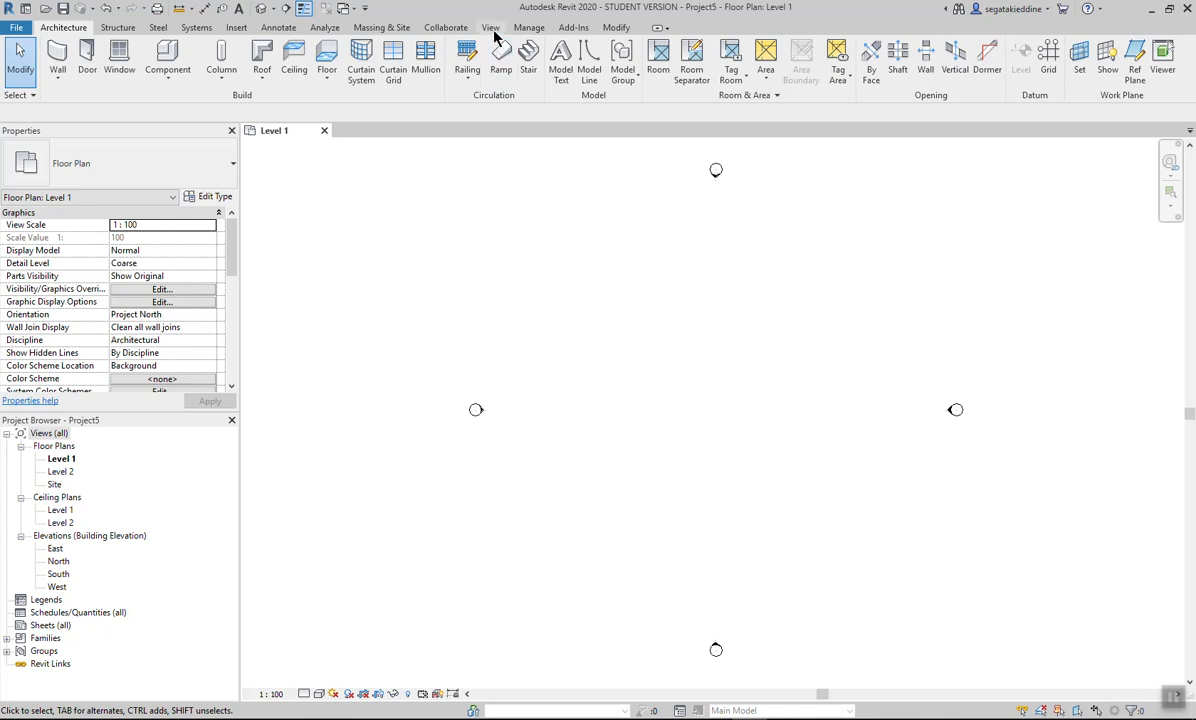
Set the project's length units to meters with 2 decimal places
left_click(527, 28)
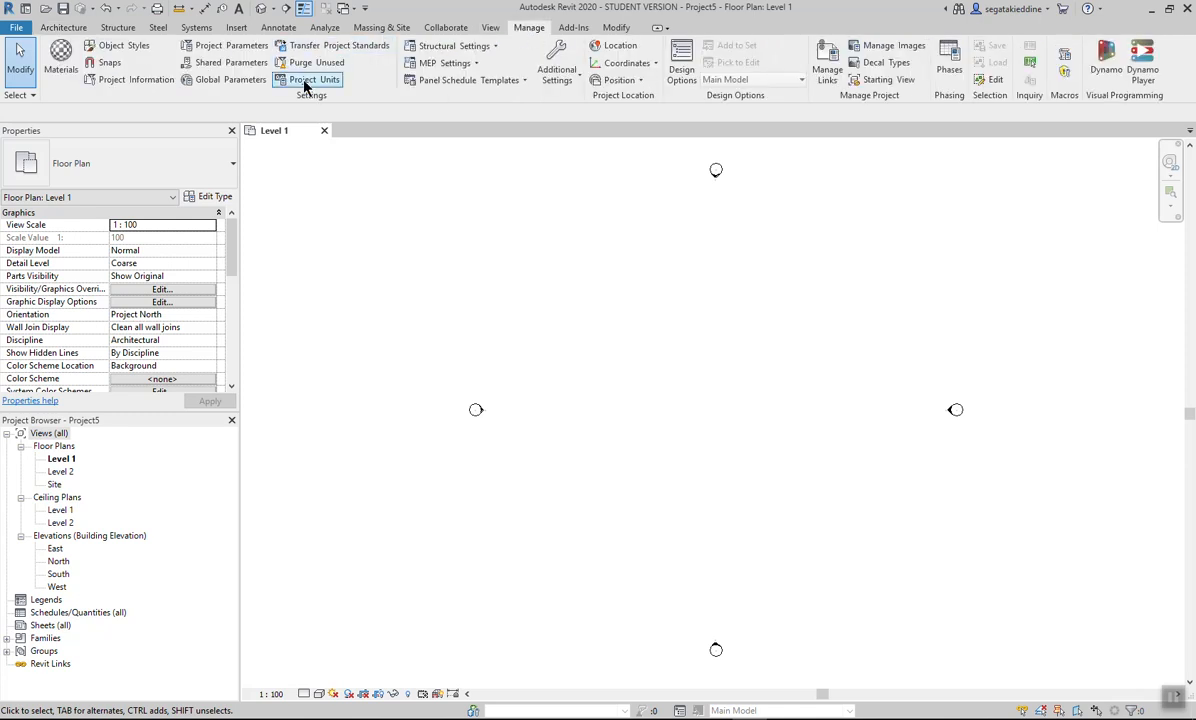
left_click(309, 82)
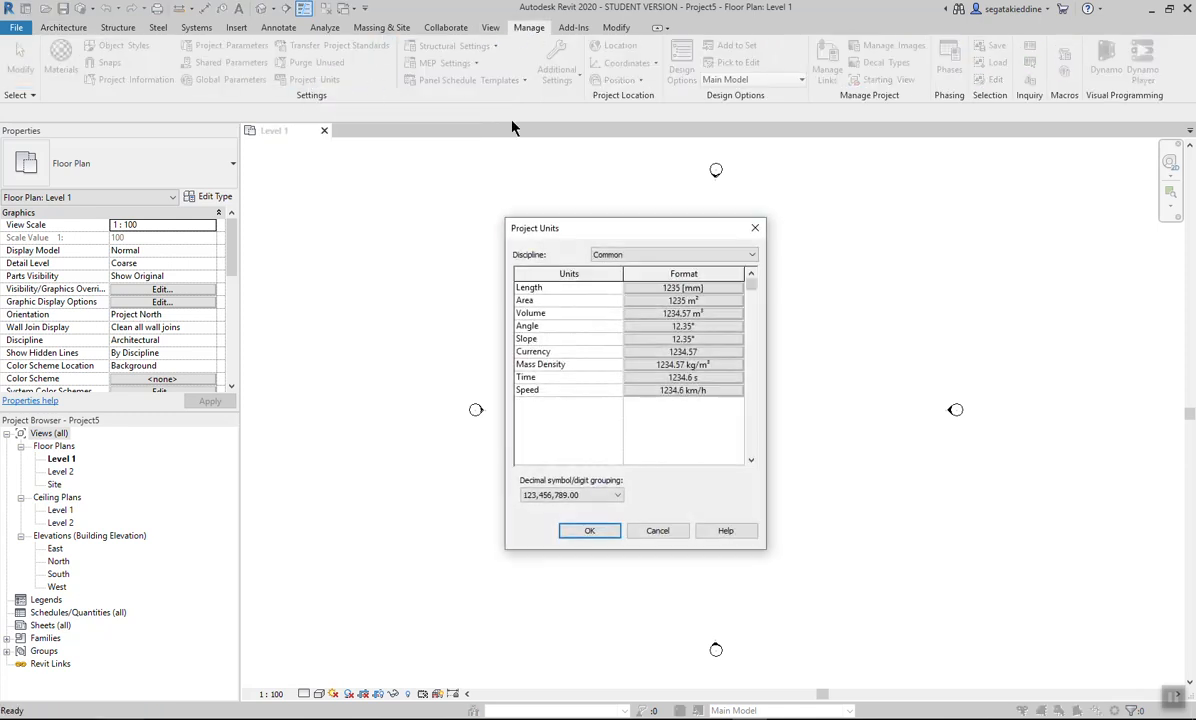
left_click(684, 288)
left_click(700, 313)
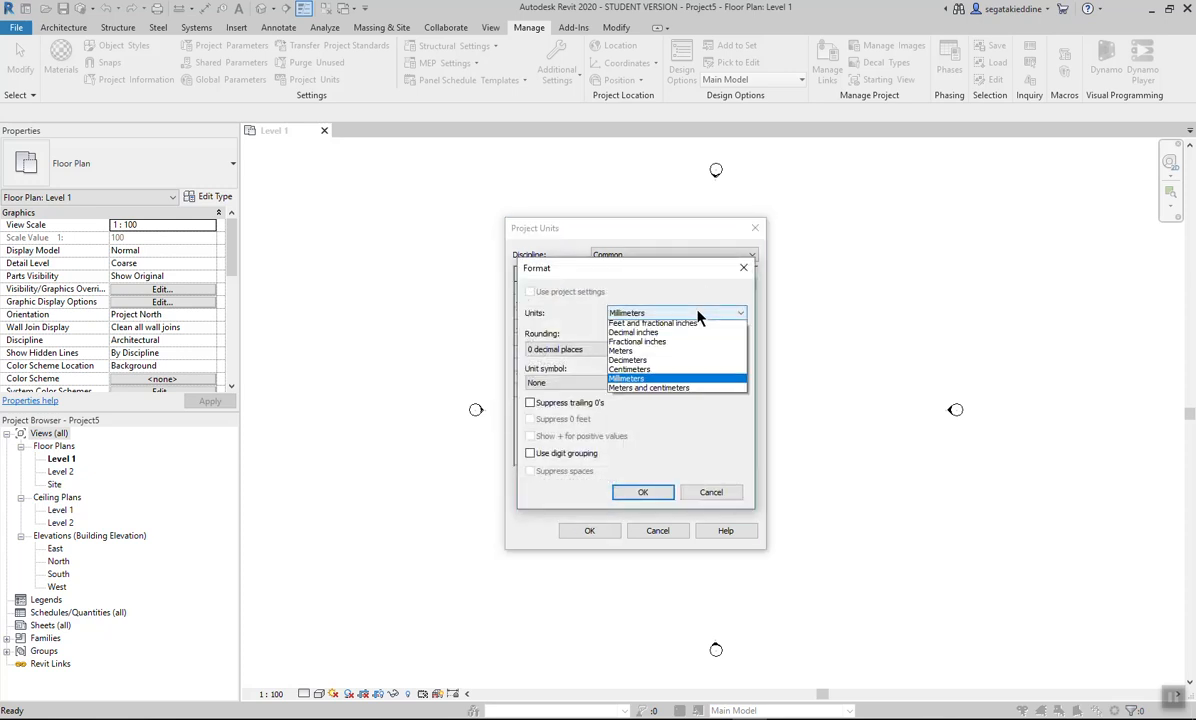
left_click(645, 362)
left_click(553, 349)
left_click(555, 408)
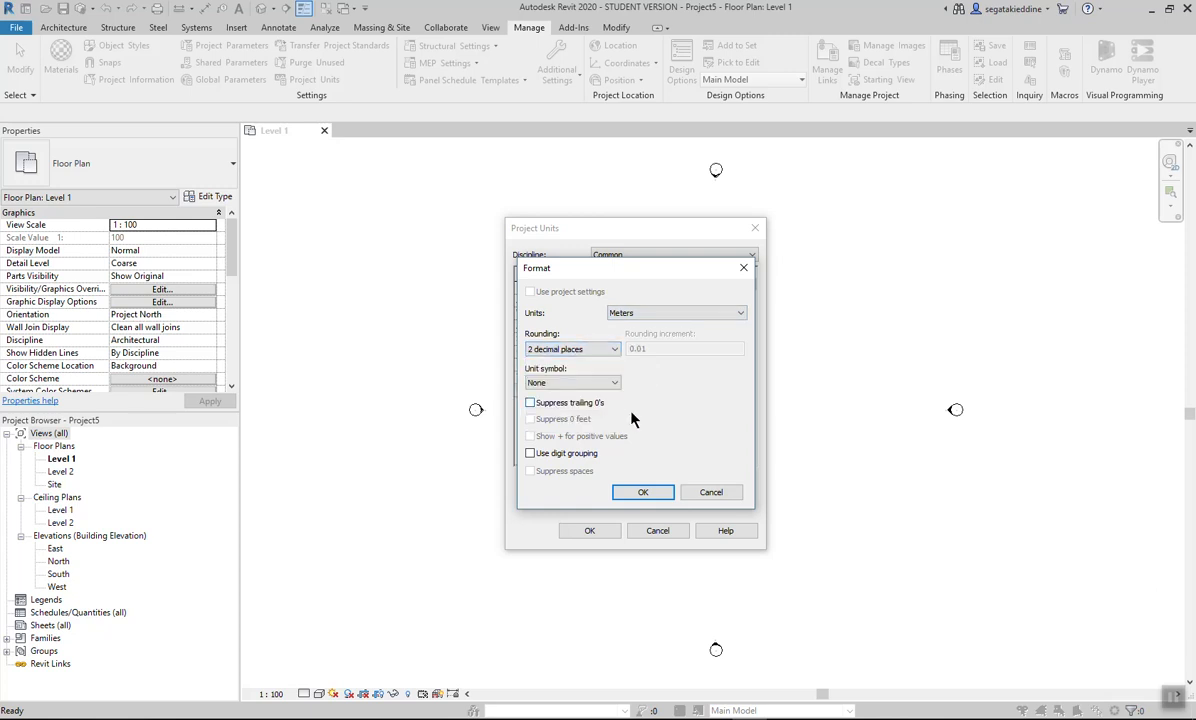
left_click(646, 493)
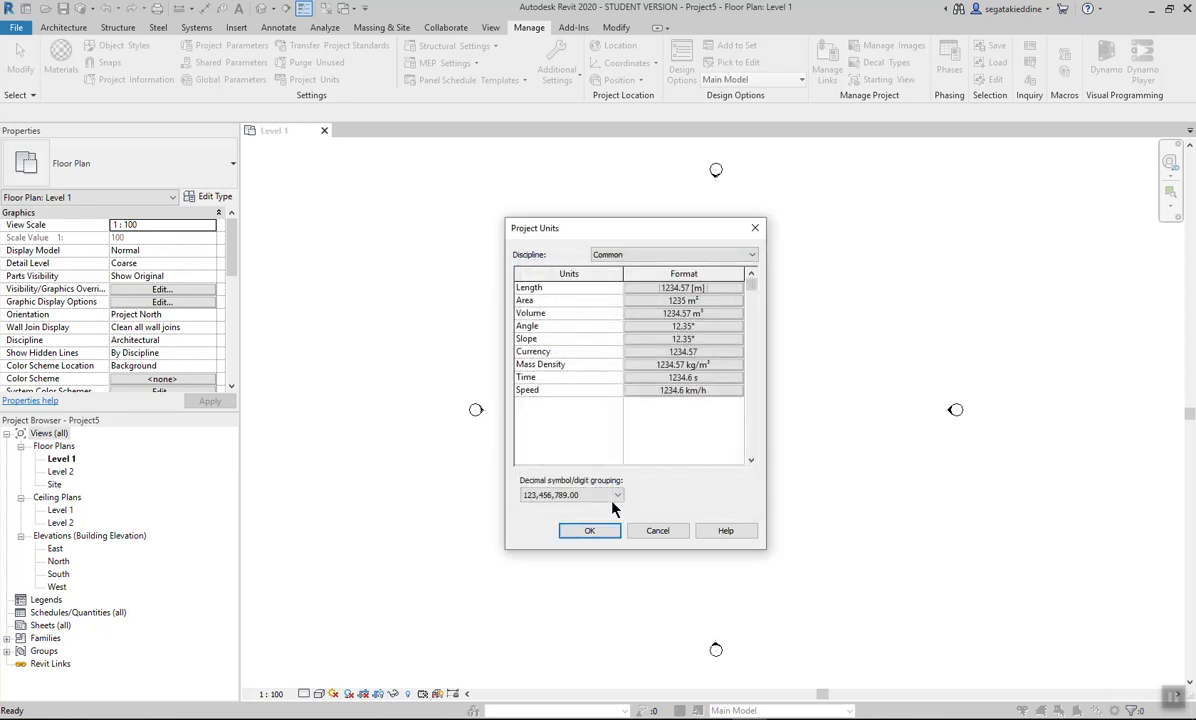
left_click(589, 530)
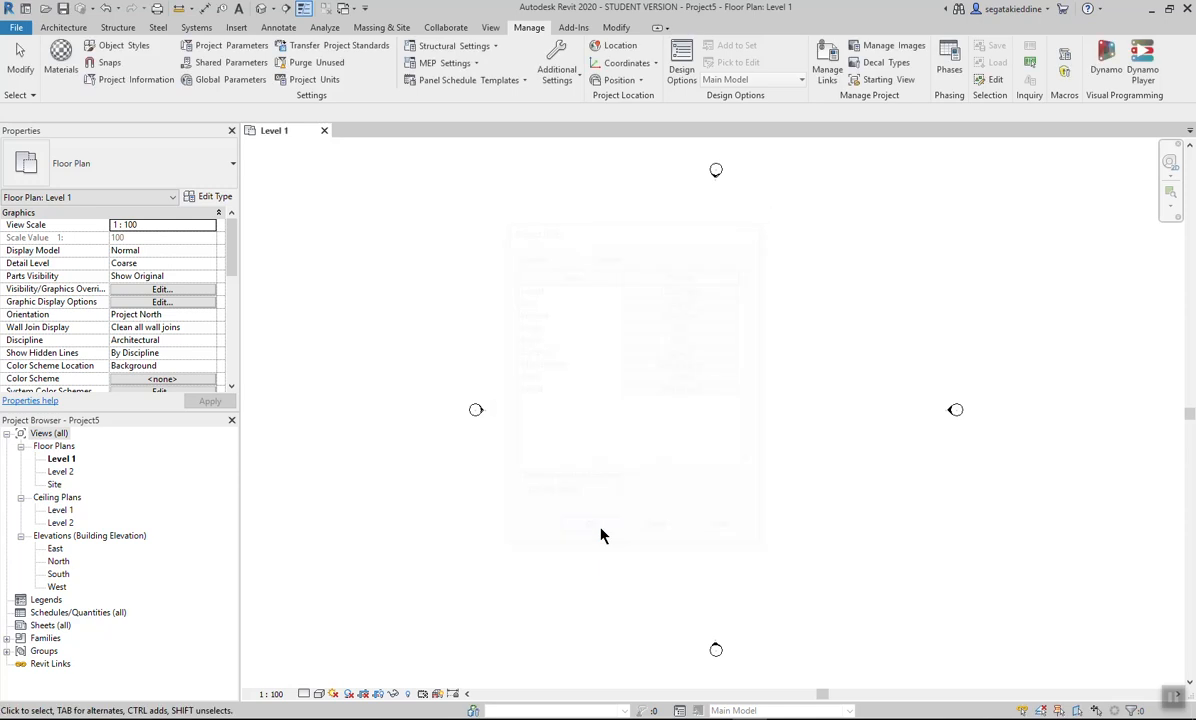
Draw a horizontal Generic - 200mm wall 12 m long in the Level 1 floor plan
left_click(63, 27)
left_click(60, 55)
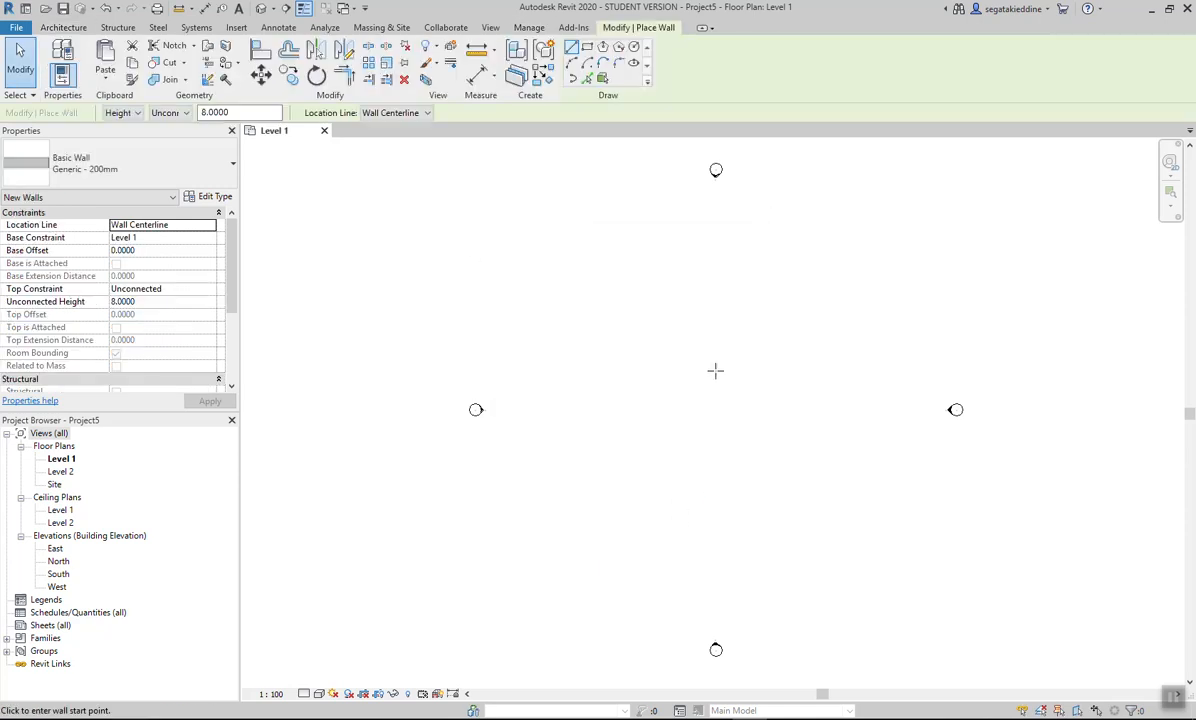
left_click(634, 427)
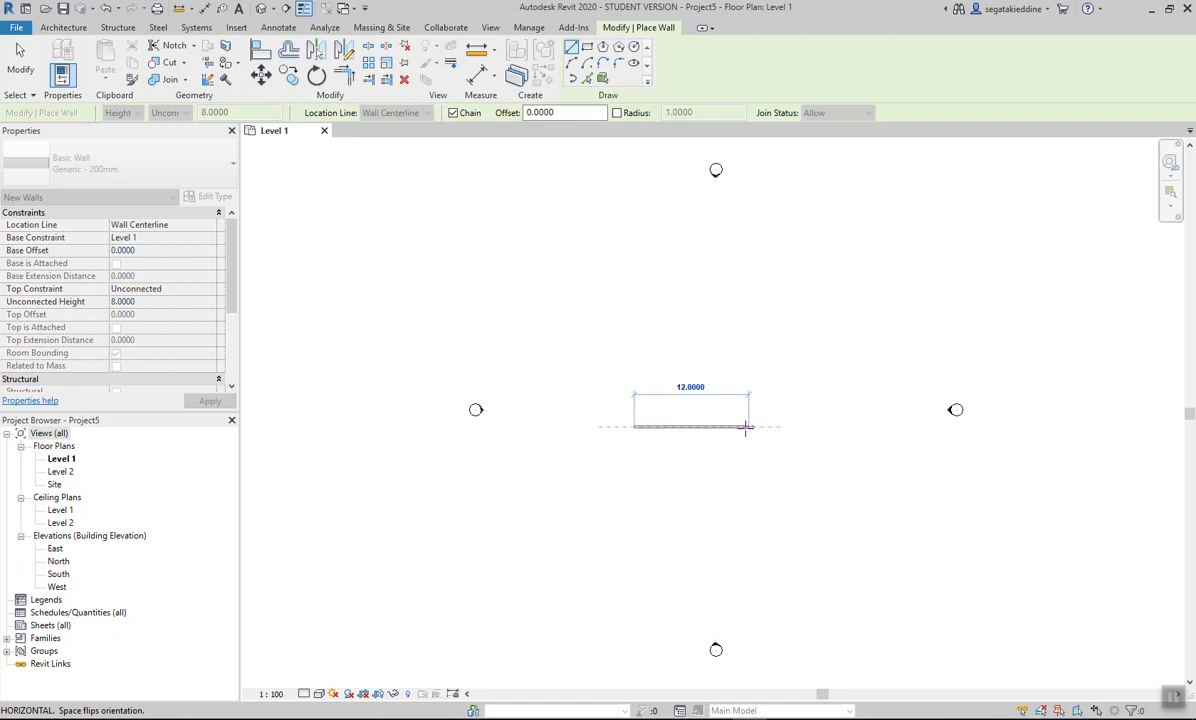
type("12")
key("Return")
scroll(723, 438, "up", 2)
scroll(723, 438, "up", 2)
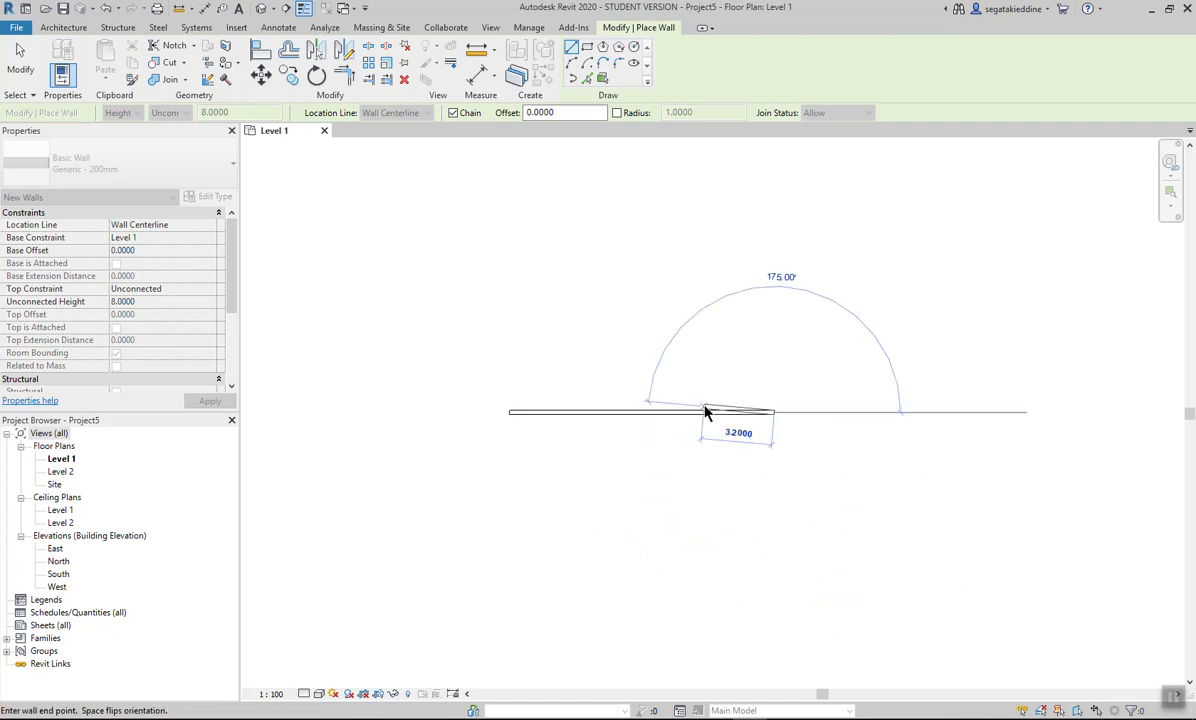
key("Escape")
key("Escape")
Delete the horizontal wall from the Level 1 floor plan
left_click(659, 411)
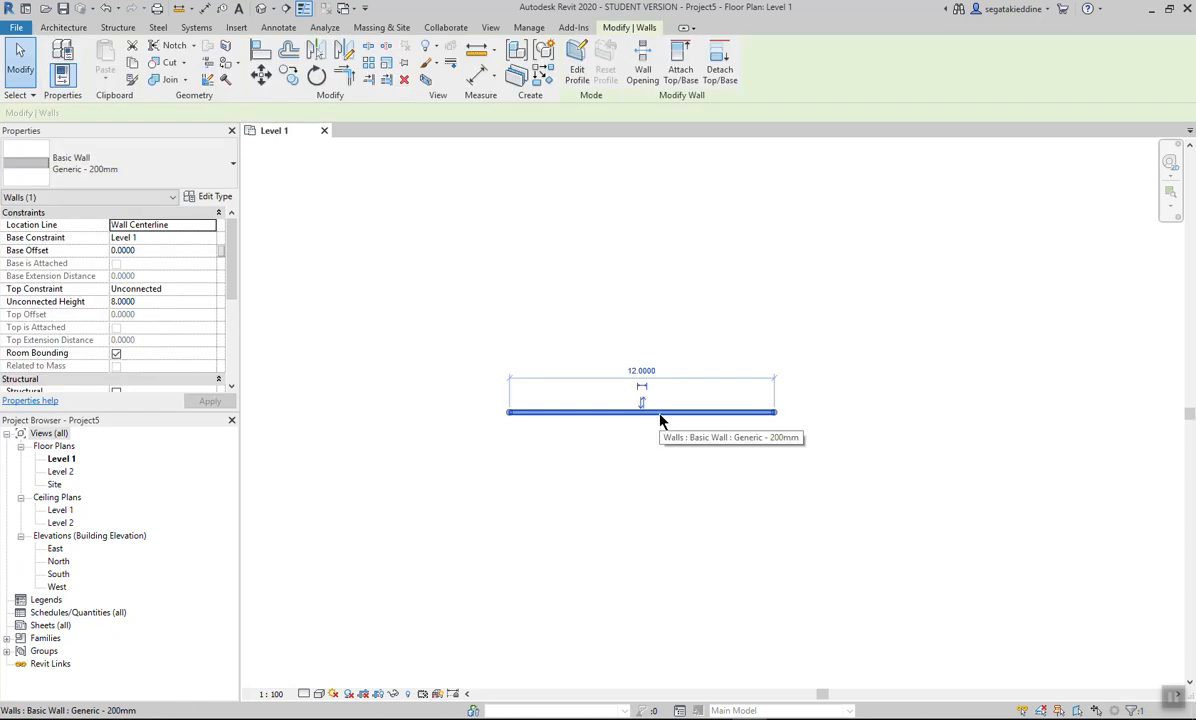
key("Delete")
scroll(660, 421, "down", 3)
scroll(660, 421, "down", 1)
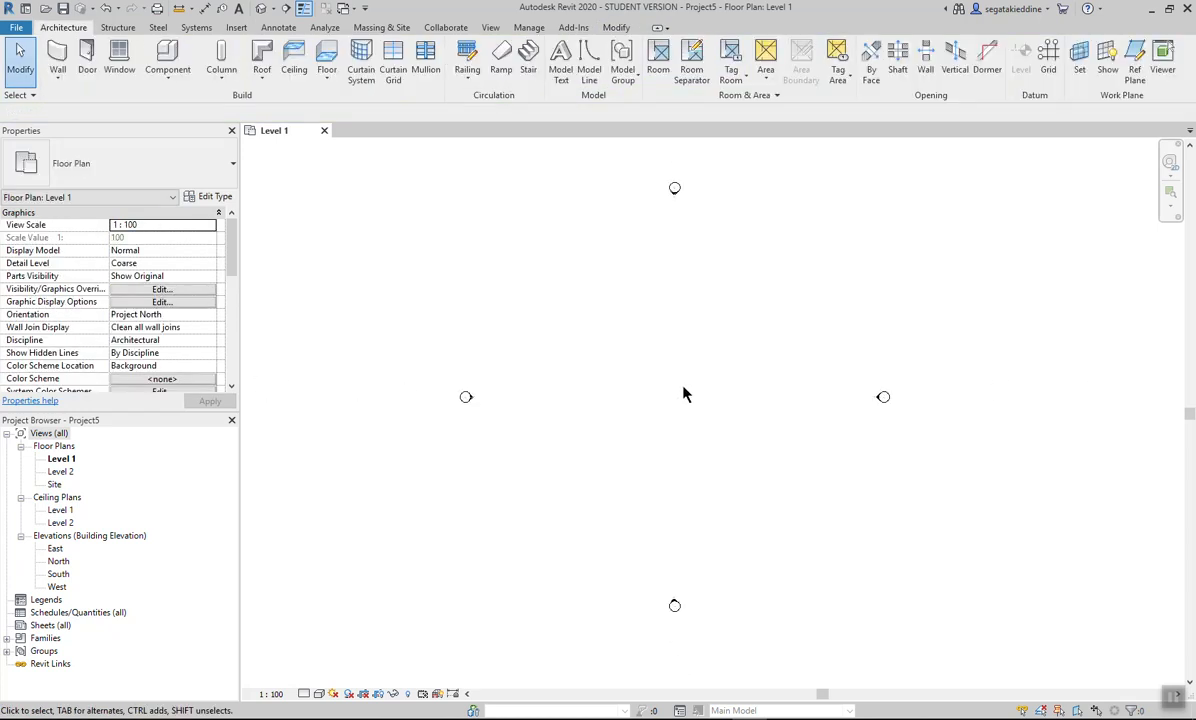
In the East elevation, draw a new level above Level 2 at about 8.40 m, aligned with the existing level ends
double_click(62, 546)
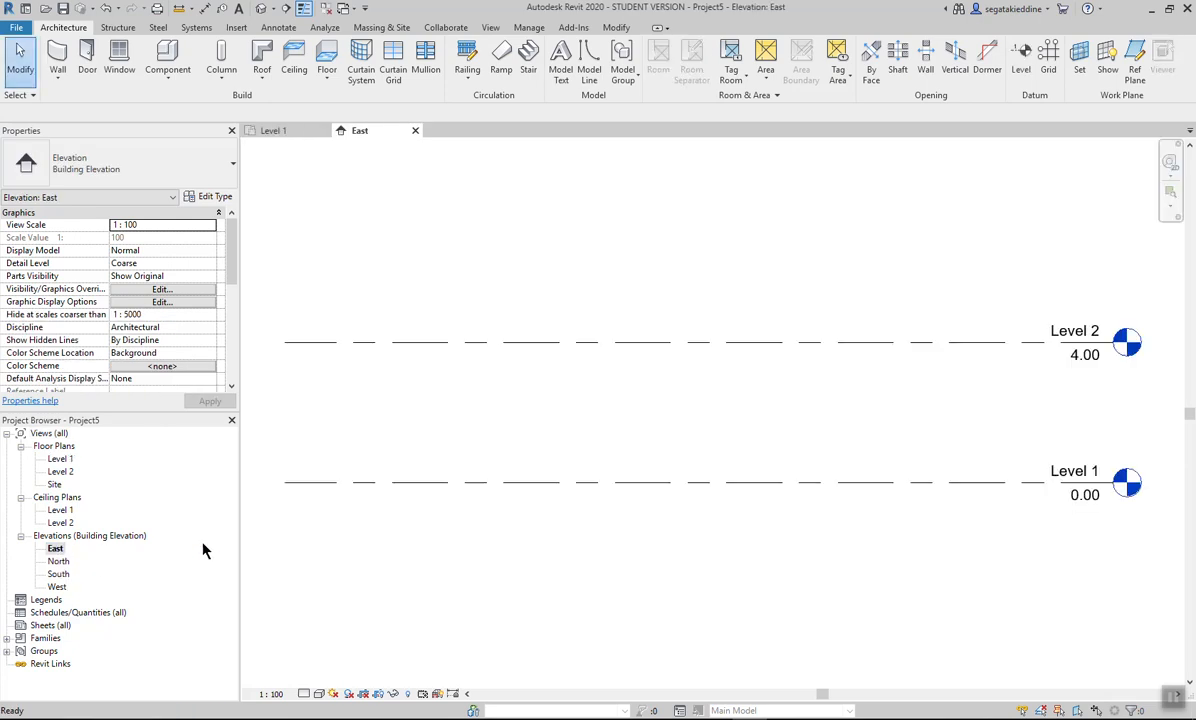
scroll(679, 410, "down", 1)
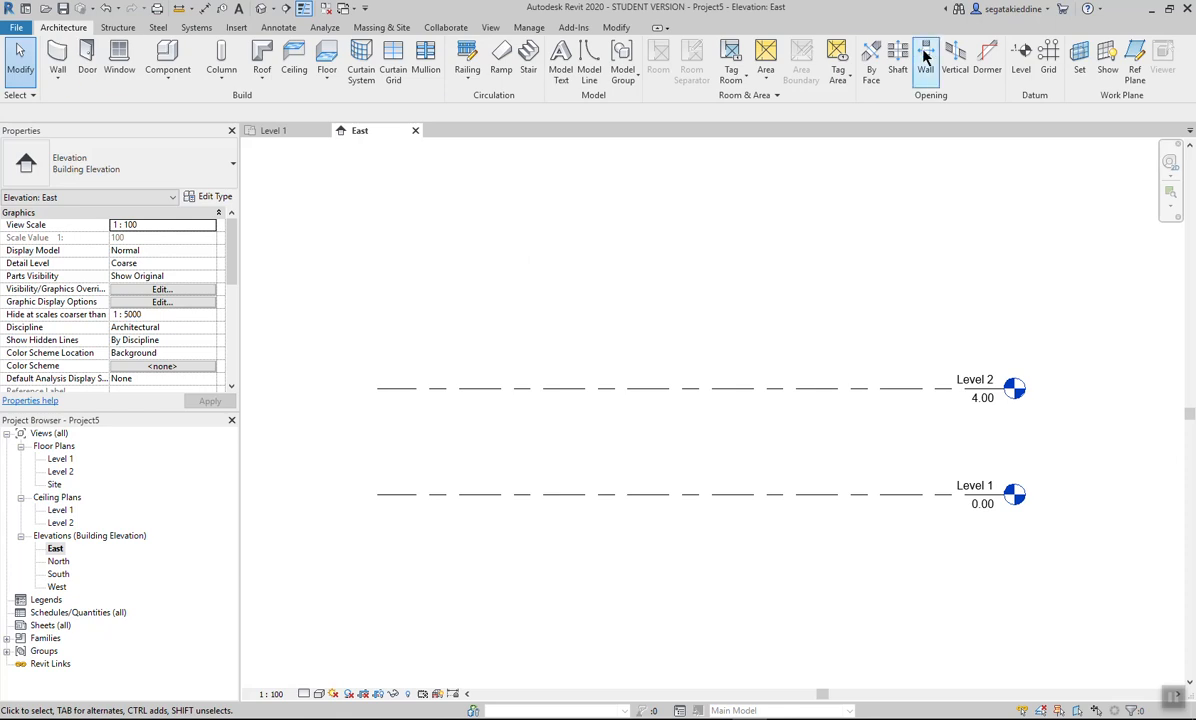
left_click(1019, 60)
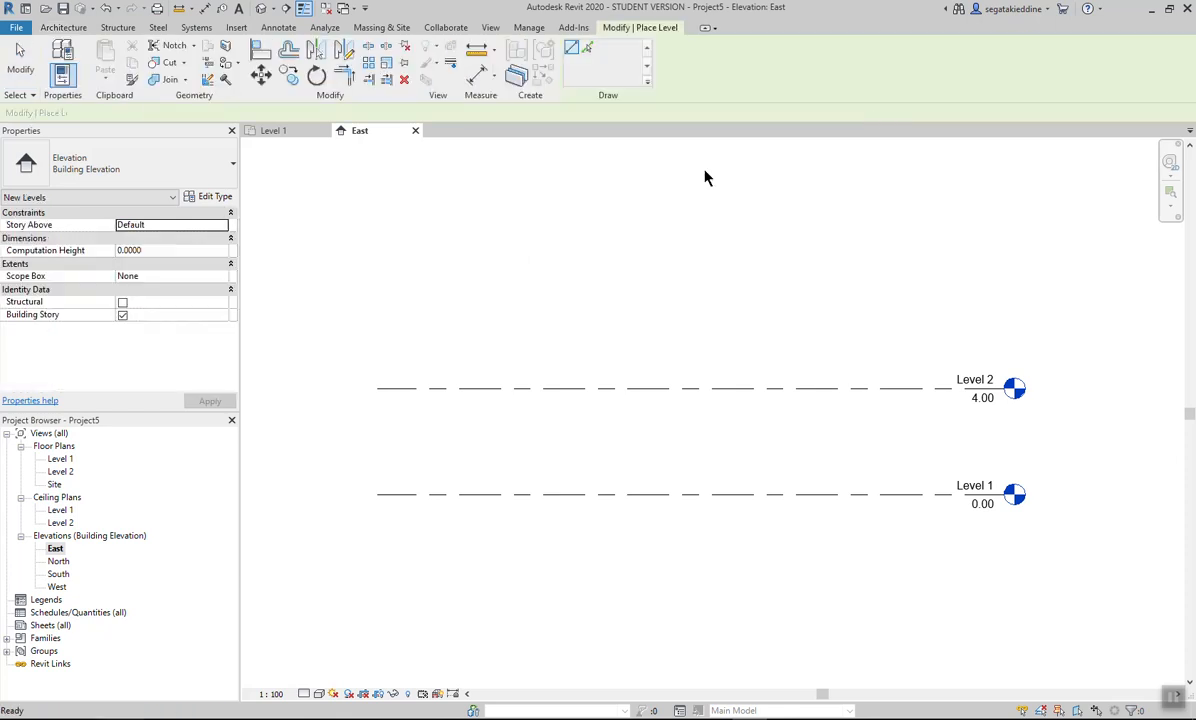
left_click(374, 272)
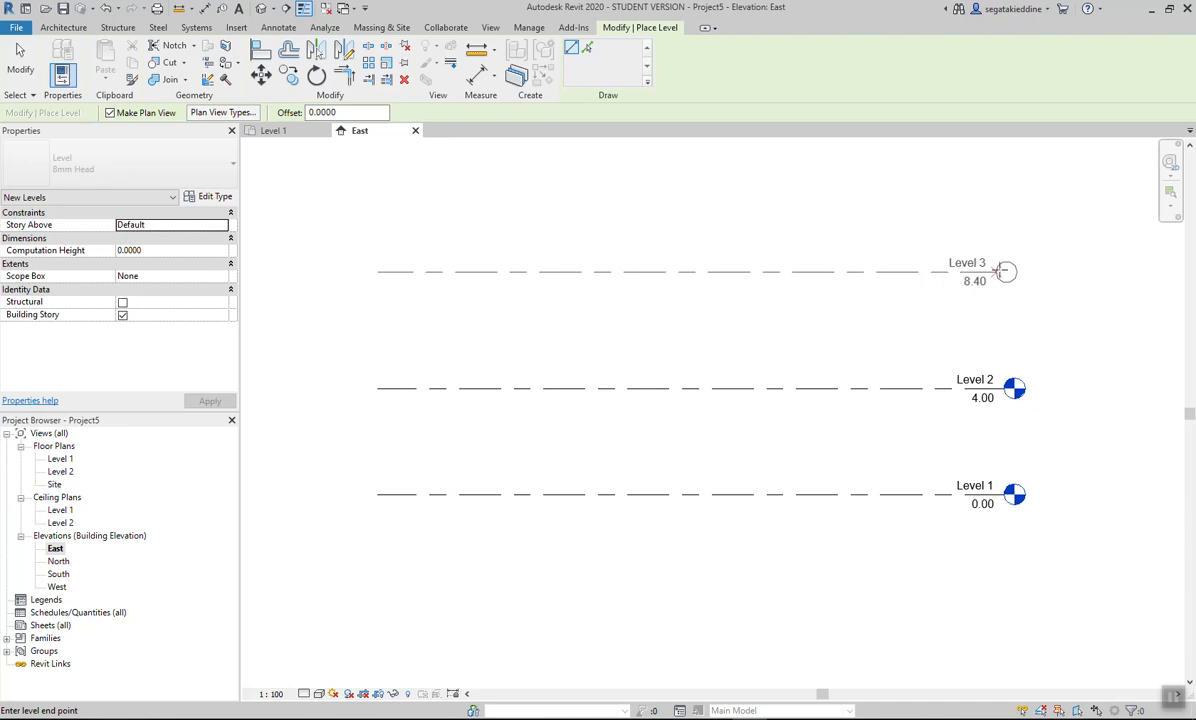
left_click(1004, 271)
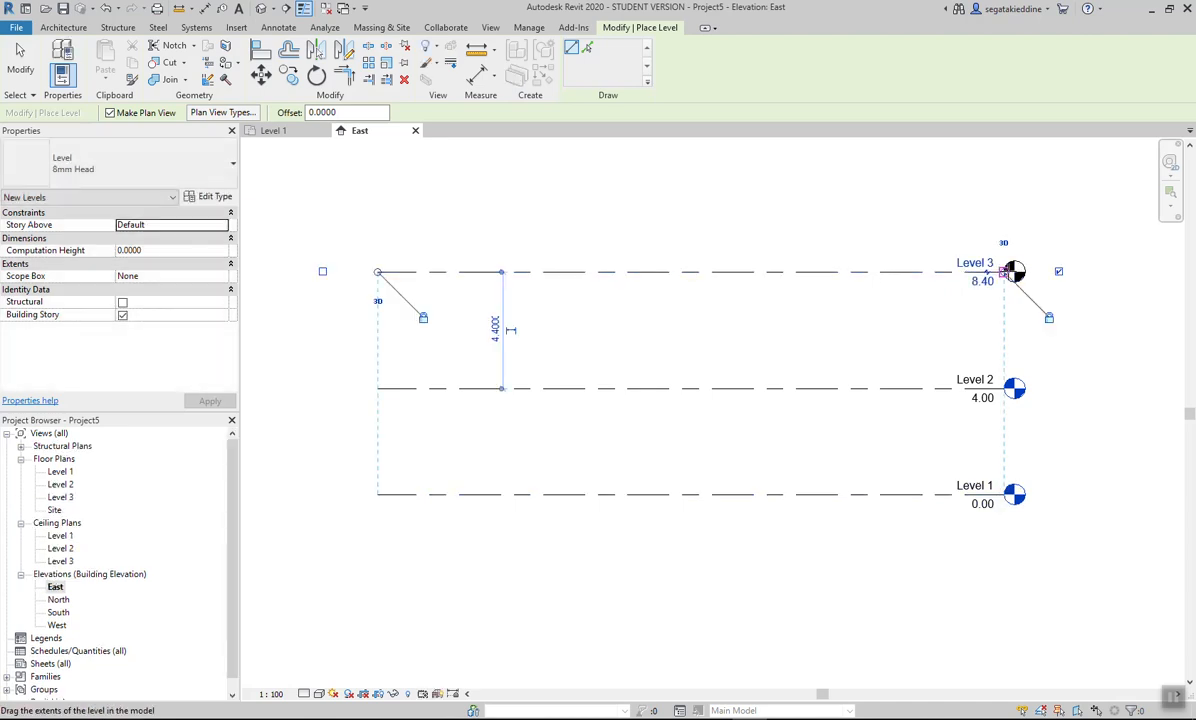
key("Escape")
Draw another level above Level 3 at about 12.50 m, aligned with the ends of the levels below
middle_click_drag(727, 269, 744, 362)
left_click(393, 256)
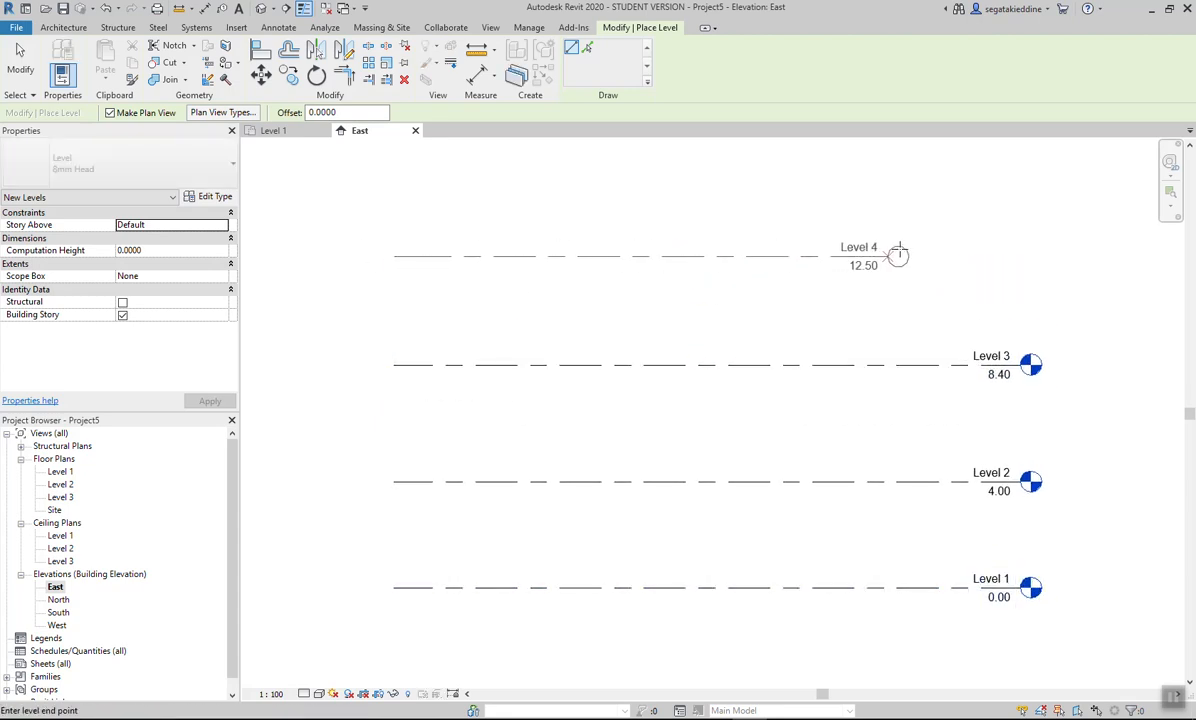
left_click(1015, 251)
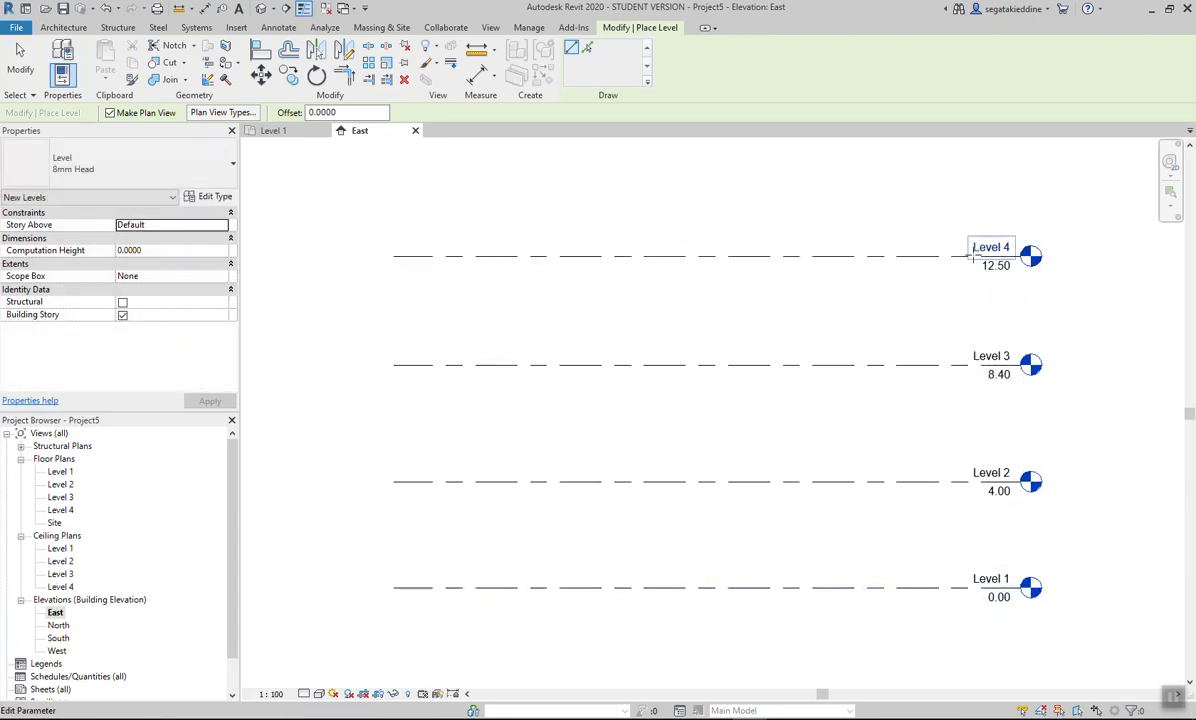
key("Escape")
key("Escape")
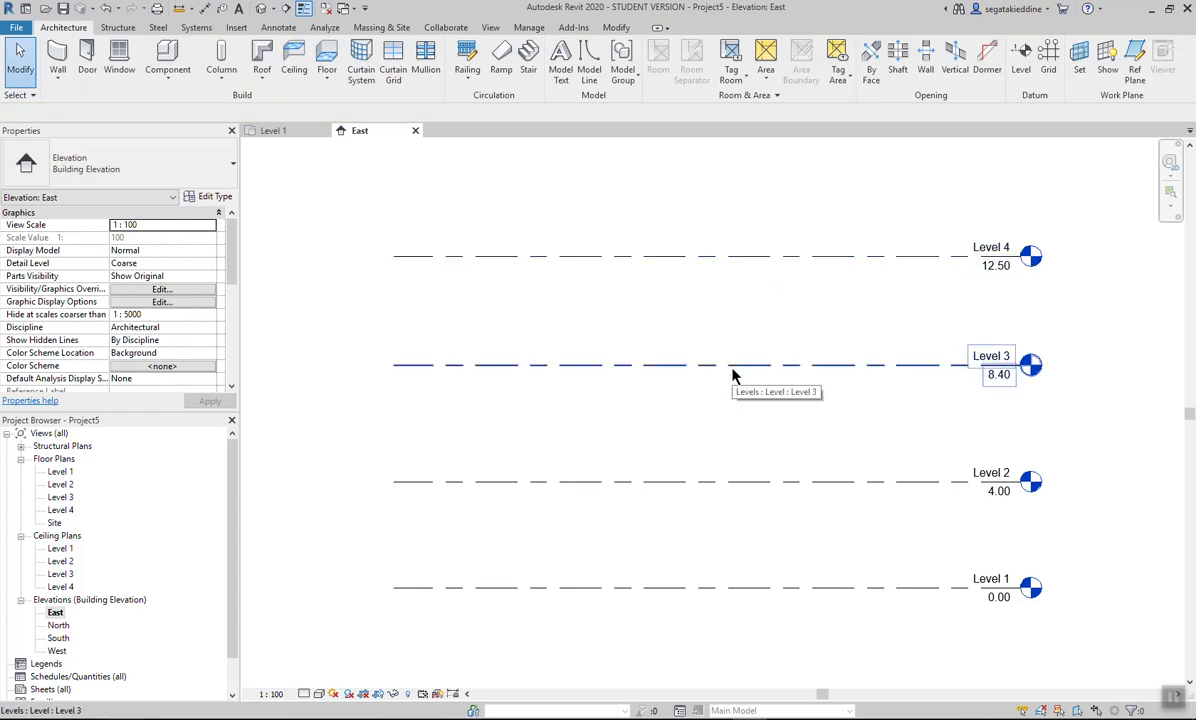
Set the distance between Level 2 and Level 3 to 4 m by moving Level 3
middle_click_drag(849, 374, 817, 350)
left_click(790, 339)
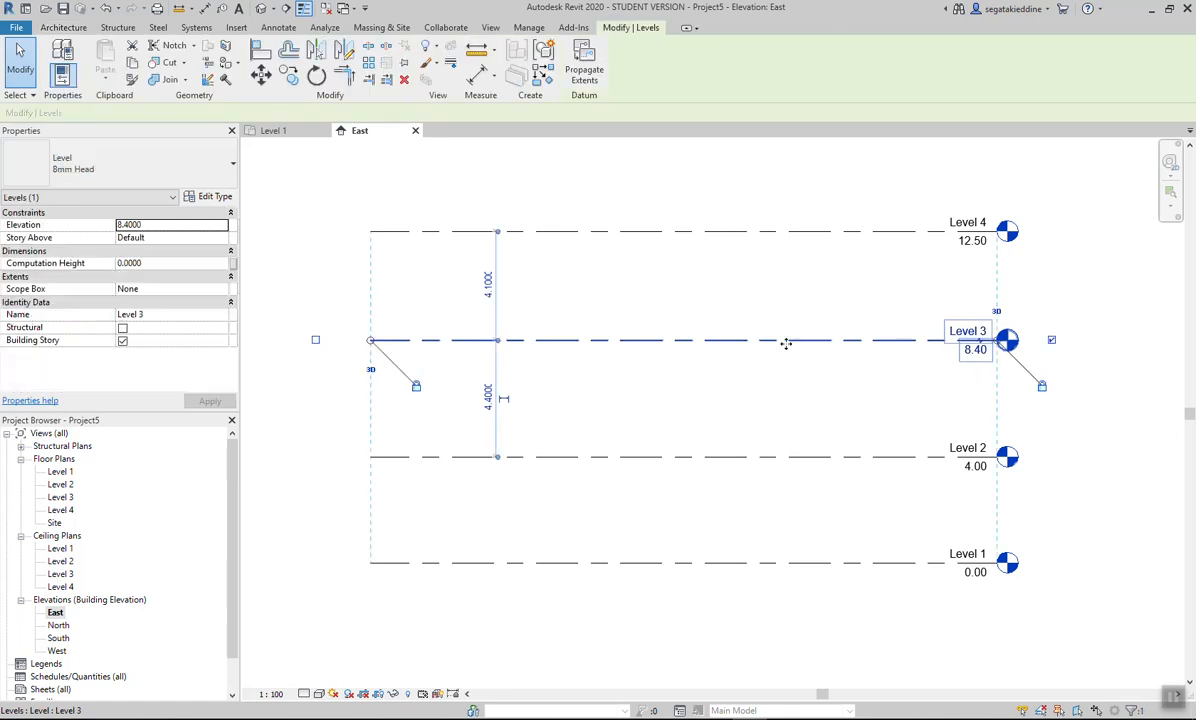
left_click(488, 398)
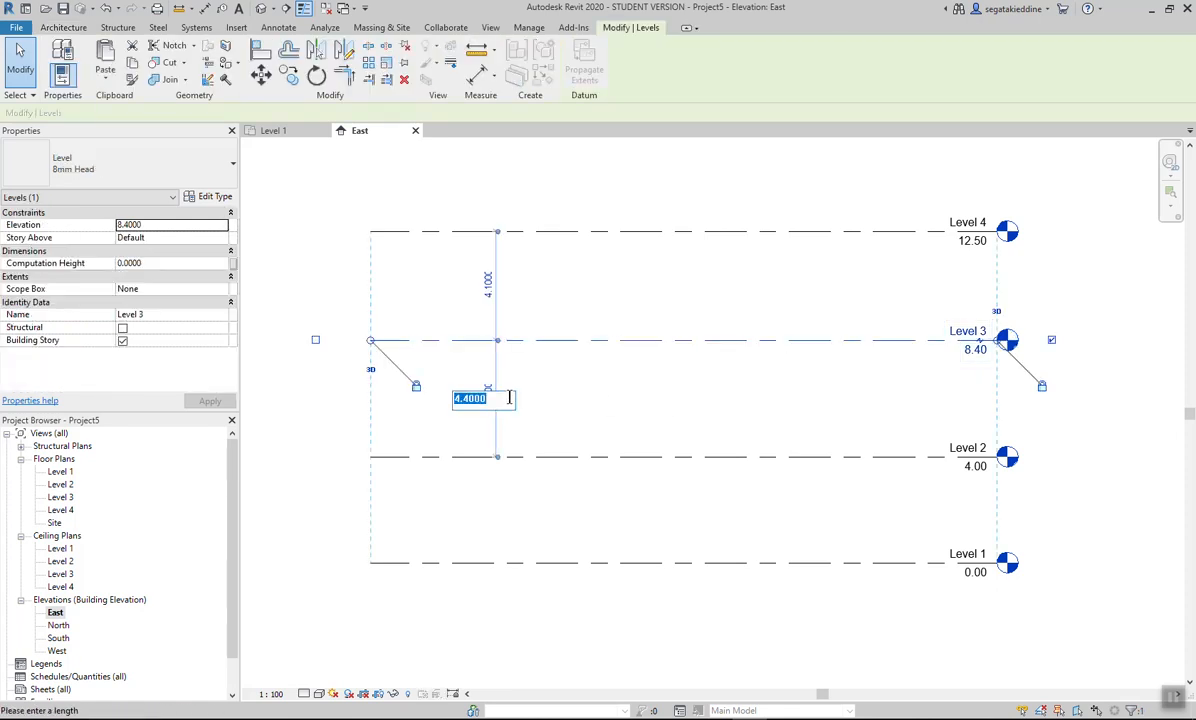
type("4")
key("Return")
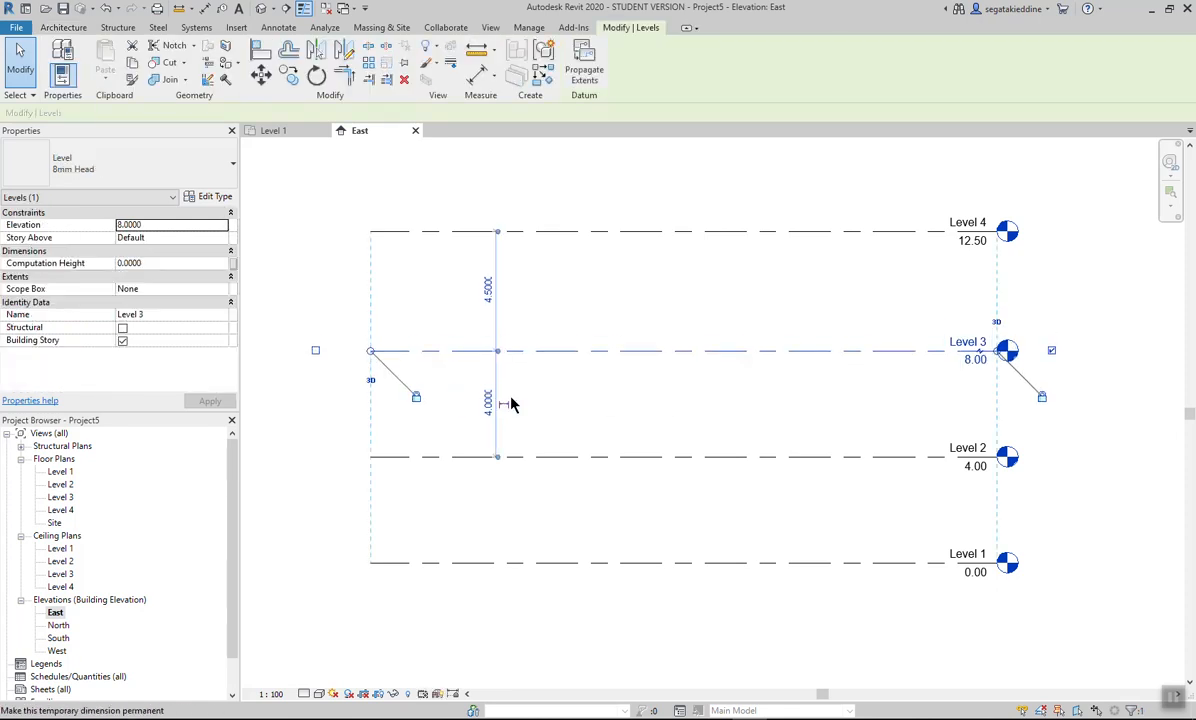
left_click(645, 412)
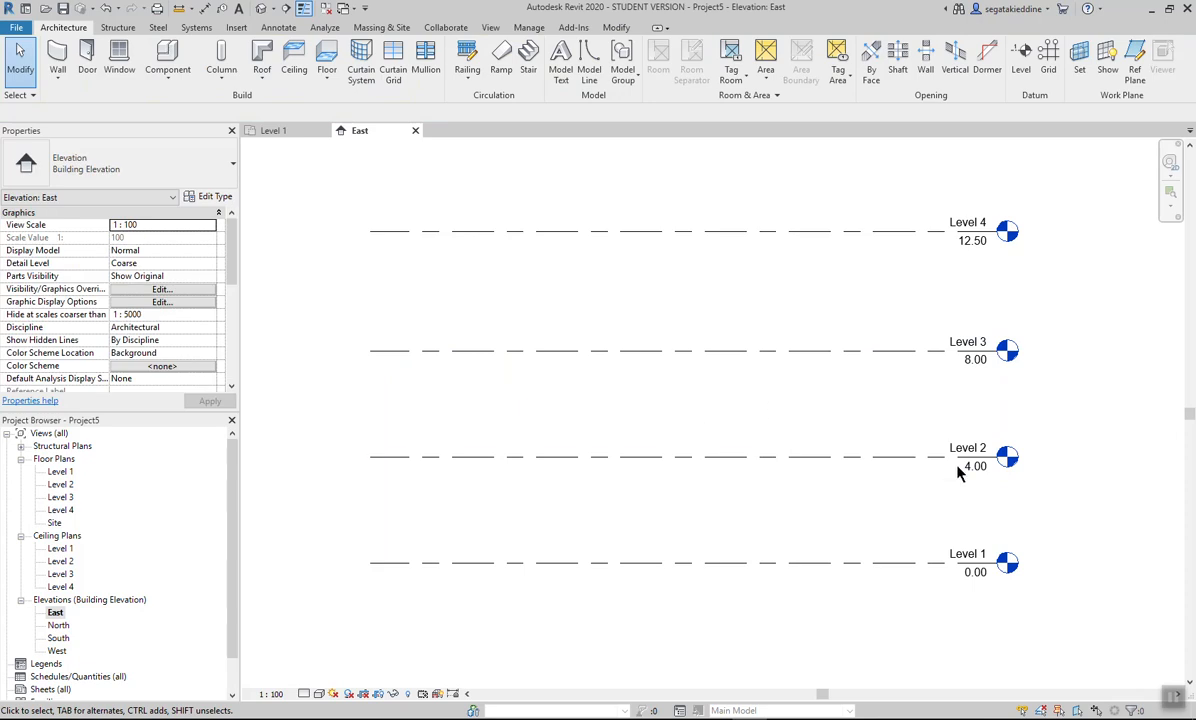
Rename Level 1 to Lower, including its corresponding views
middle_click_drag(953, 471, 849, 437)
left_click(873, 519)
left_click(870, 519)
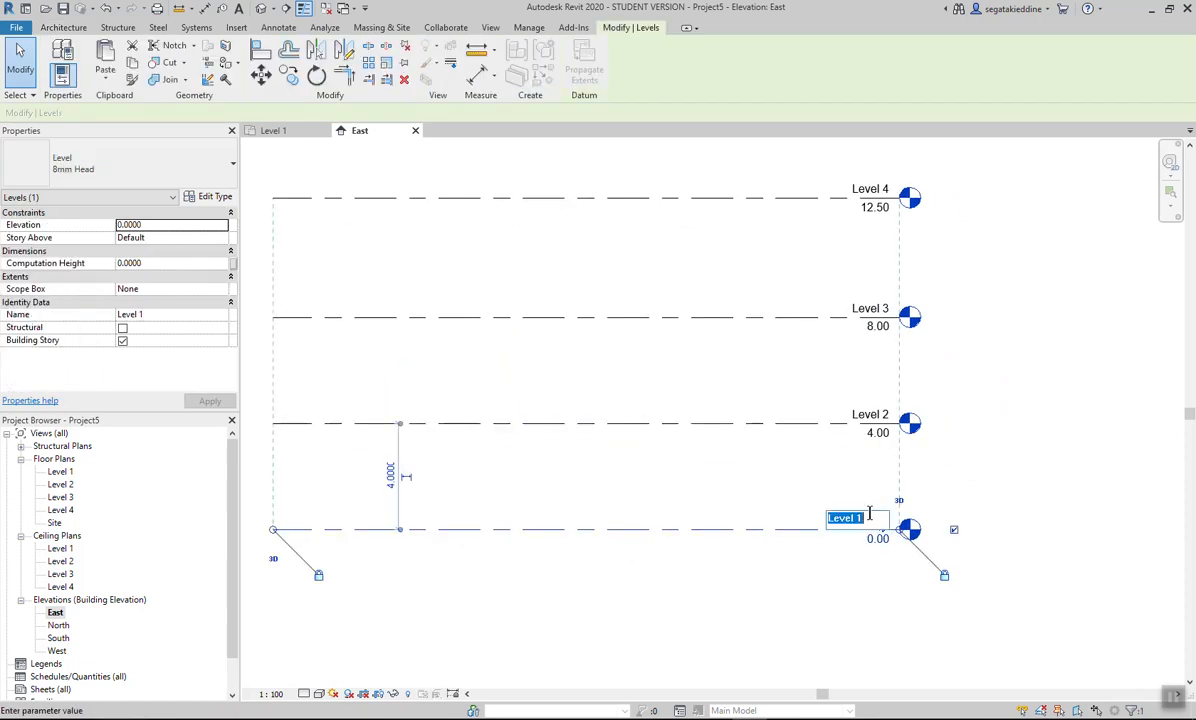
type("Lower")
key("Return")
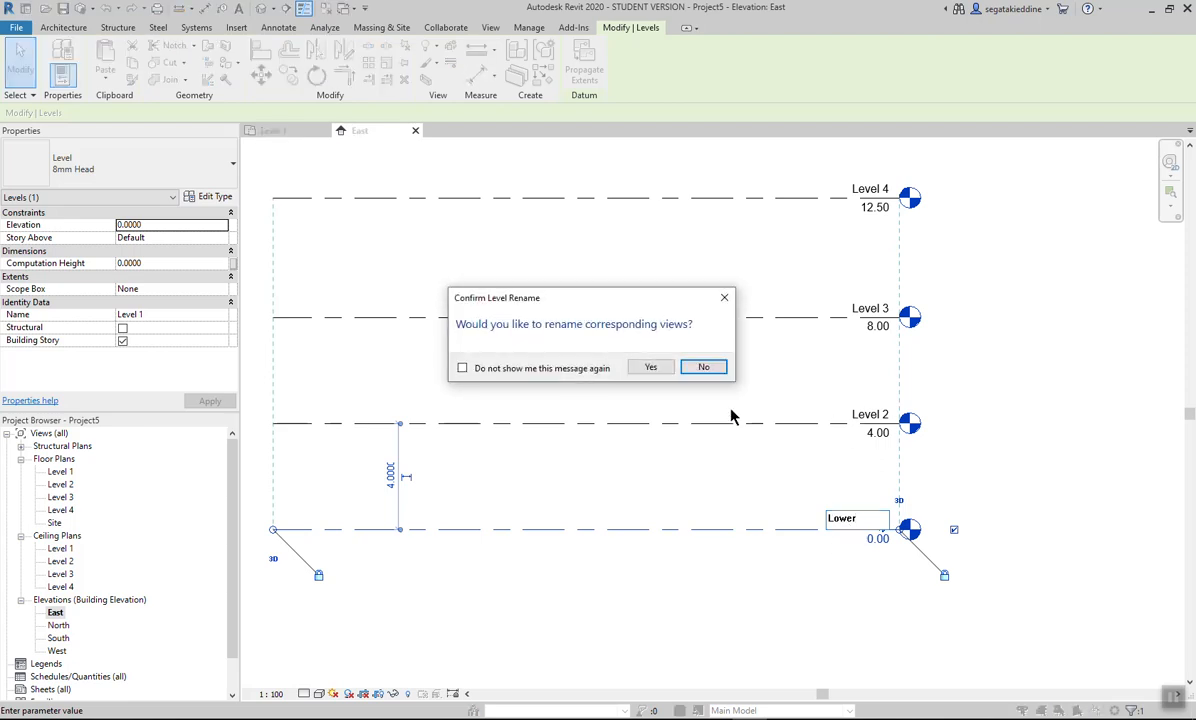
left_click(650, 367)
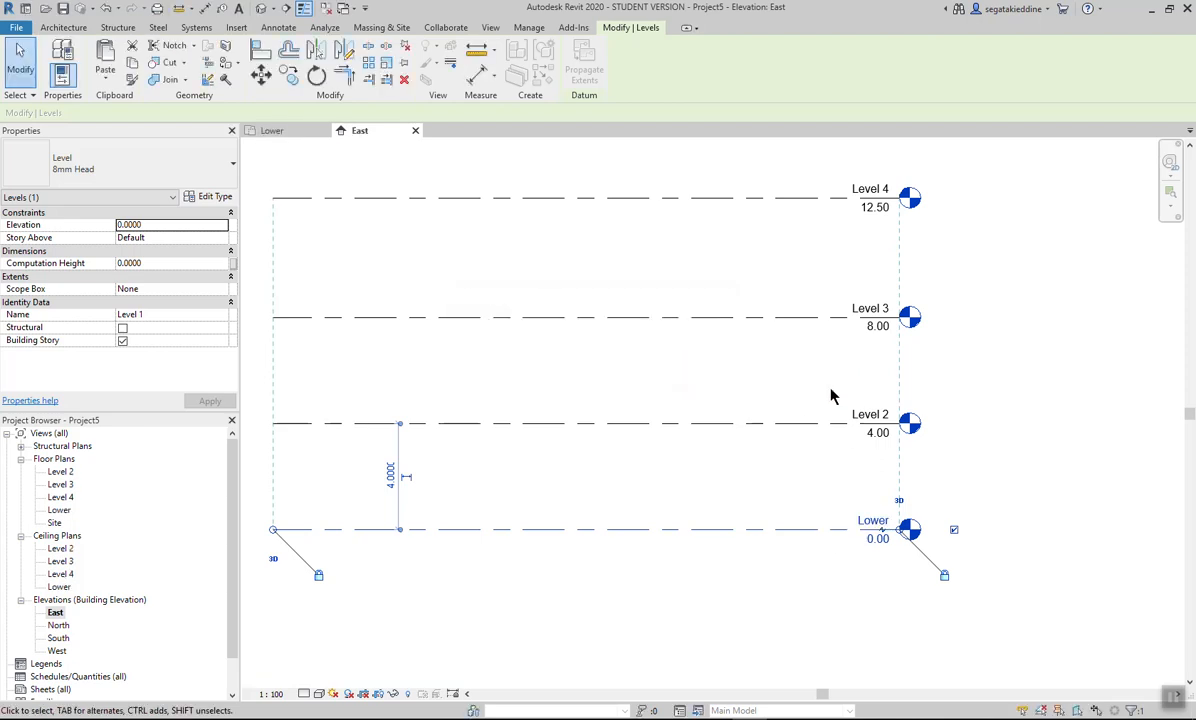
Rename Level 2 to Middle, including its corresponding views
left_click(852, 413)
left_click(862, 411)
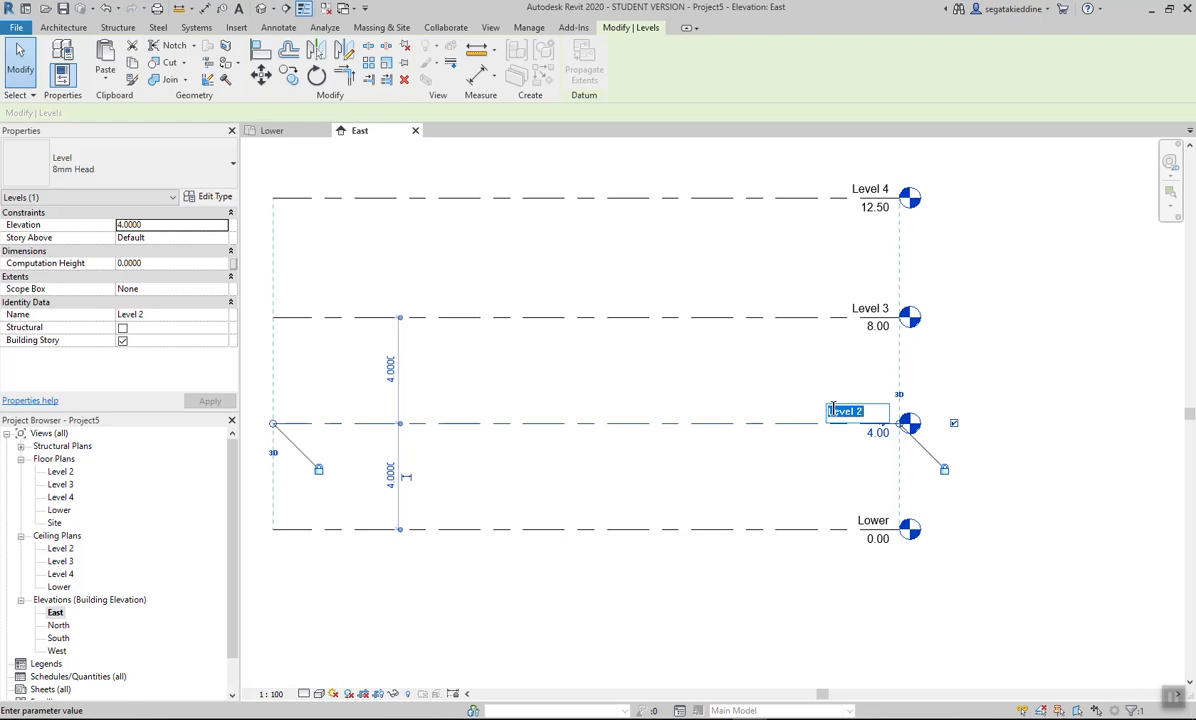
type("Middle")
key("Return")
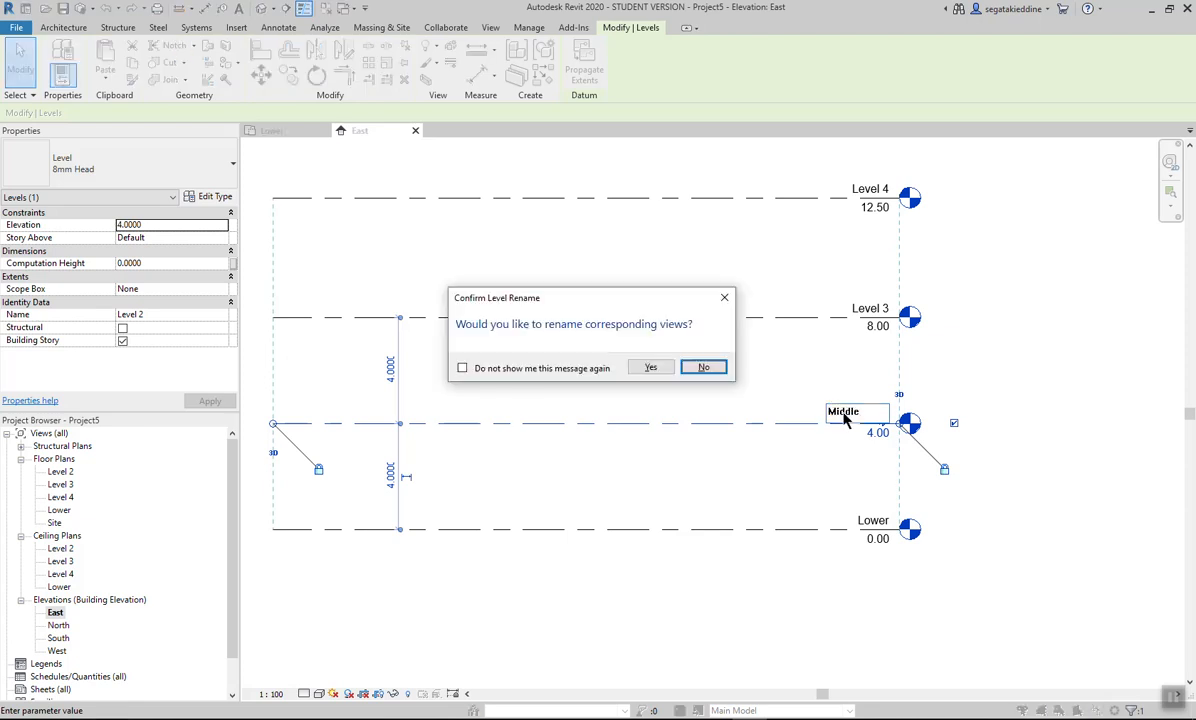
left_click(646, 368)
Rename Level 3 to Upper, including its corresponding views, and suppress further level rename confirmations
left_click(863, 311)
left_click(862, 309)
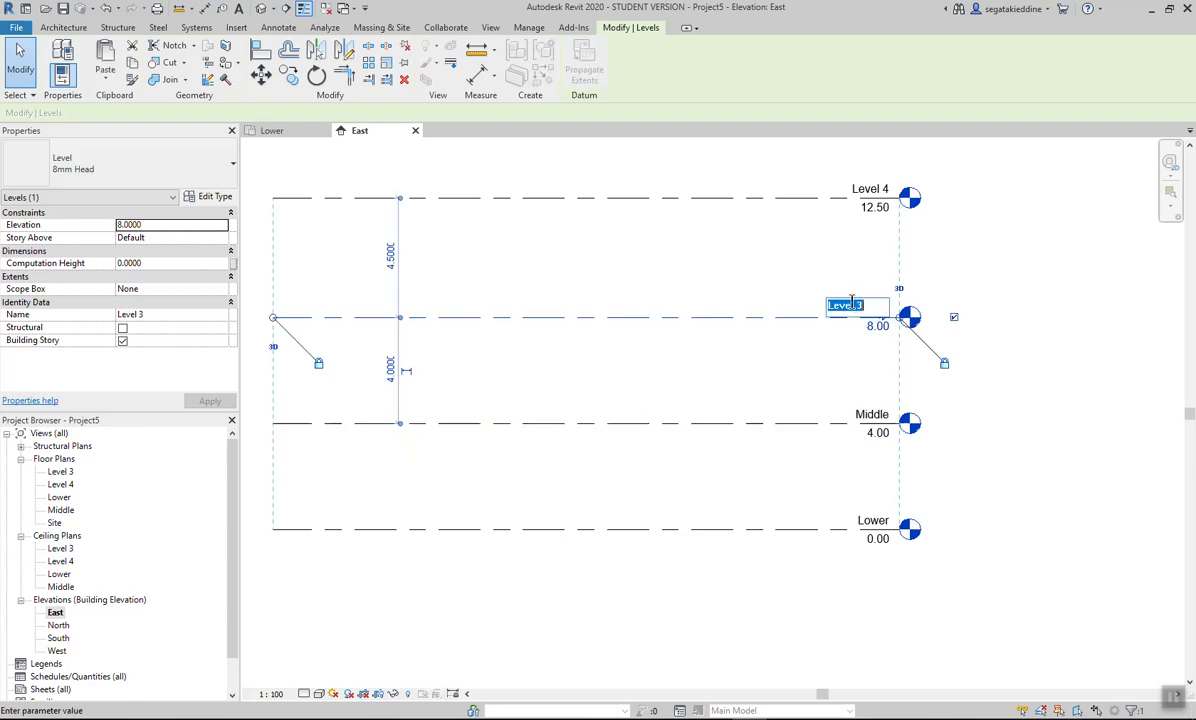
type("Upper")
key("Return")
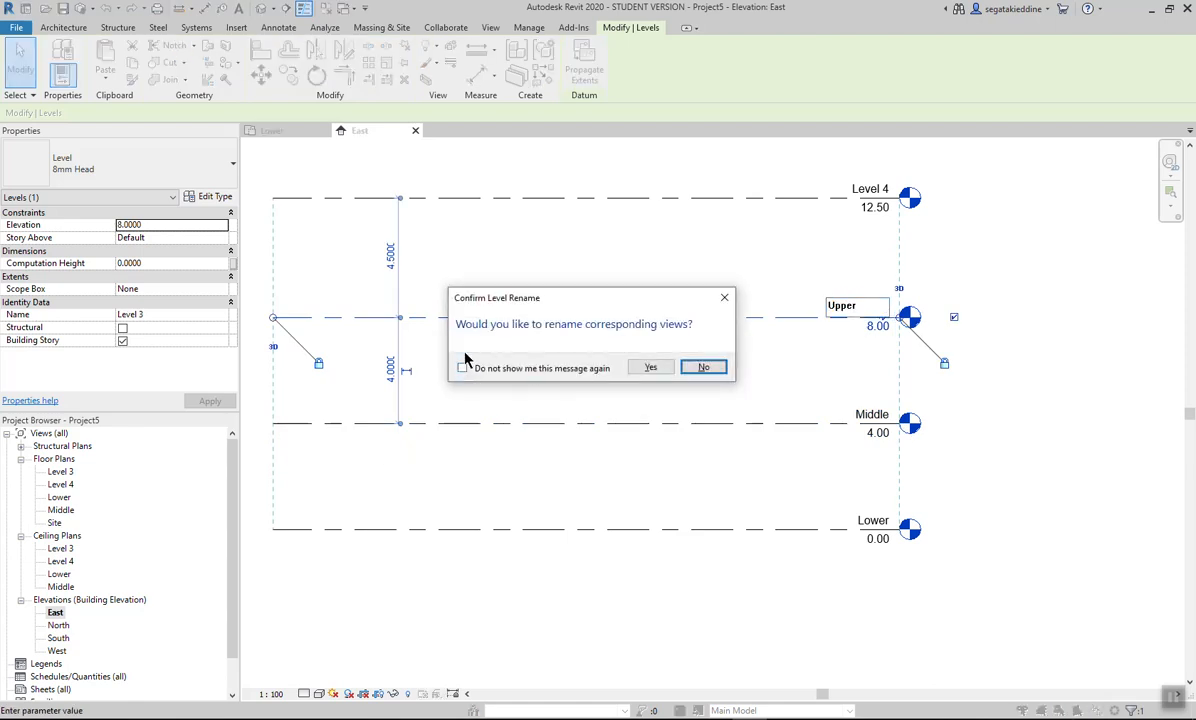
left_click(463, 368)
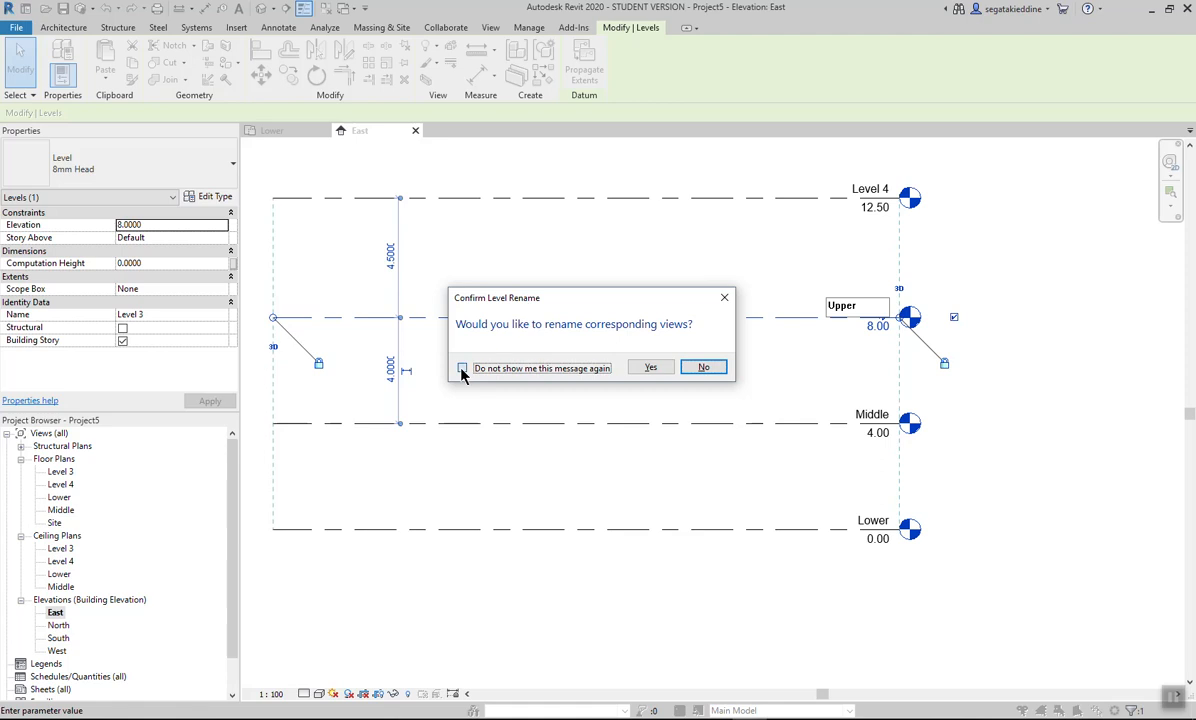
left_click(650, 367)
Rename Level 4 to Roof, together with its corresponding views
middle_click_drag(888, 272, 897, 283)
double_click(897, 281)
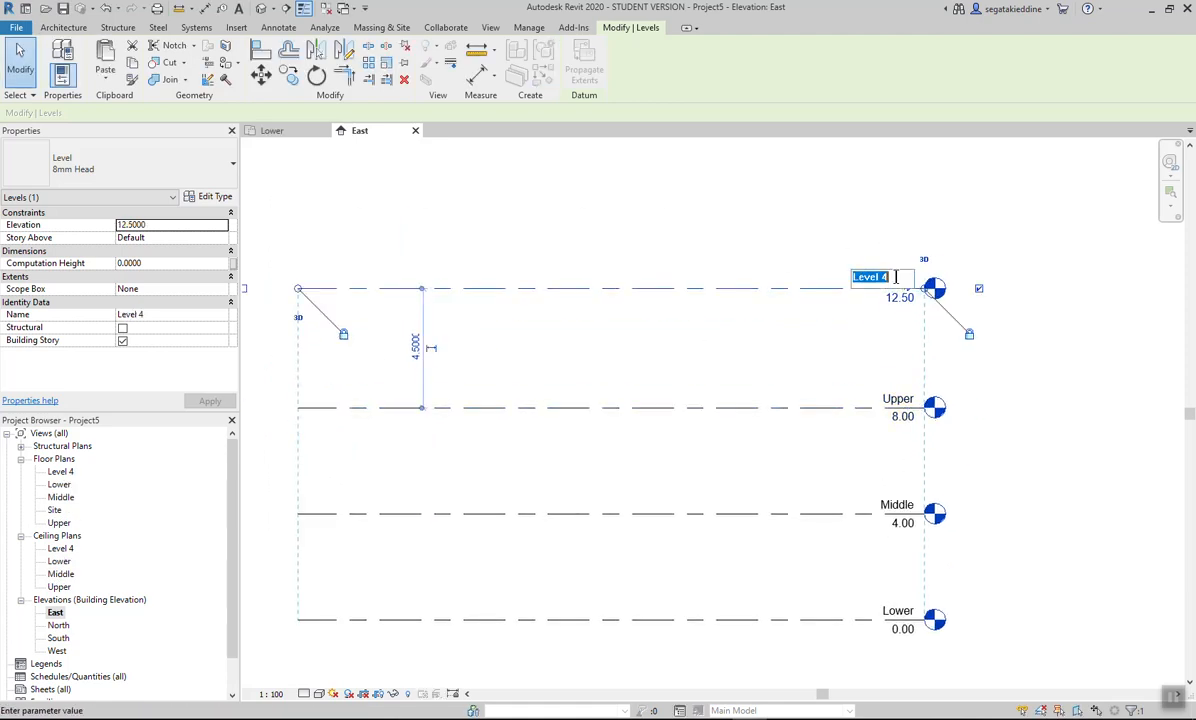
type("Roof")
key("Return")
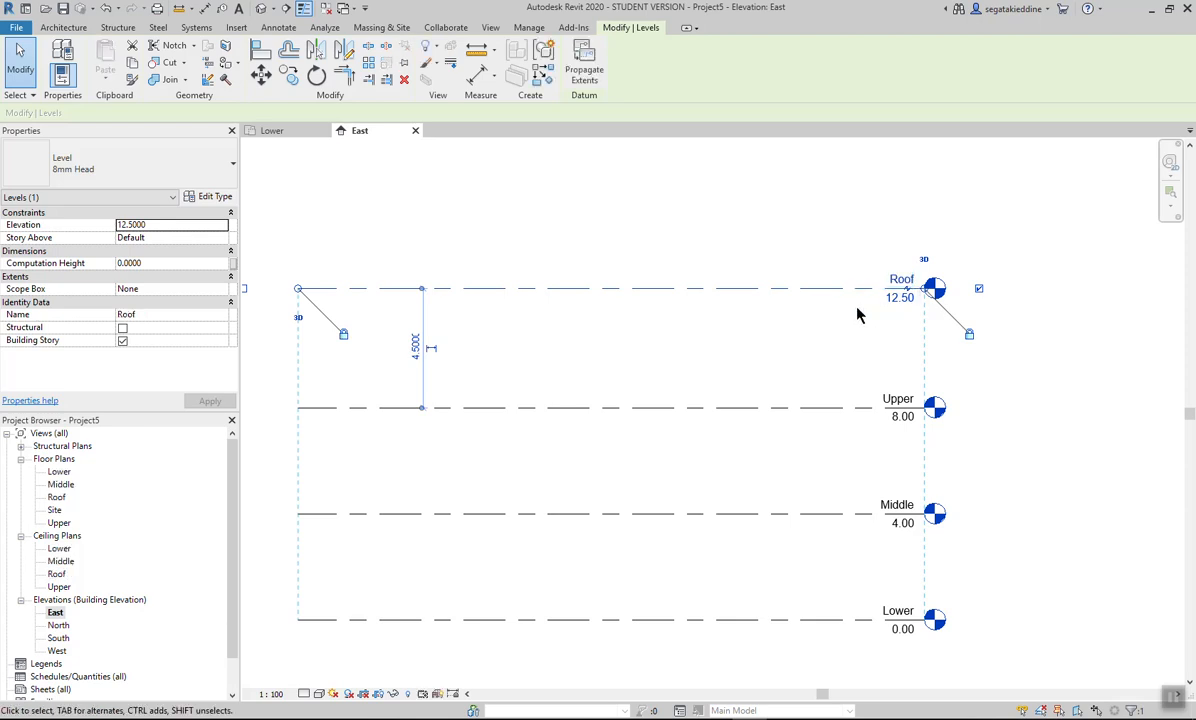
middle_click_drag(797, 392, 801, 382)
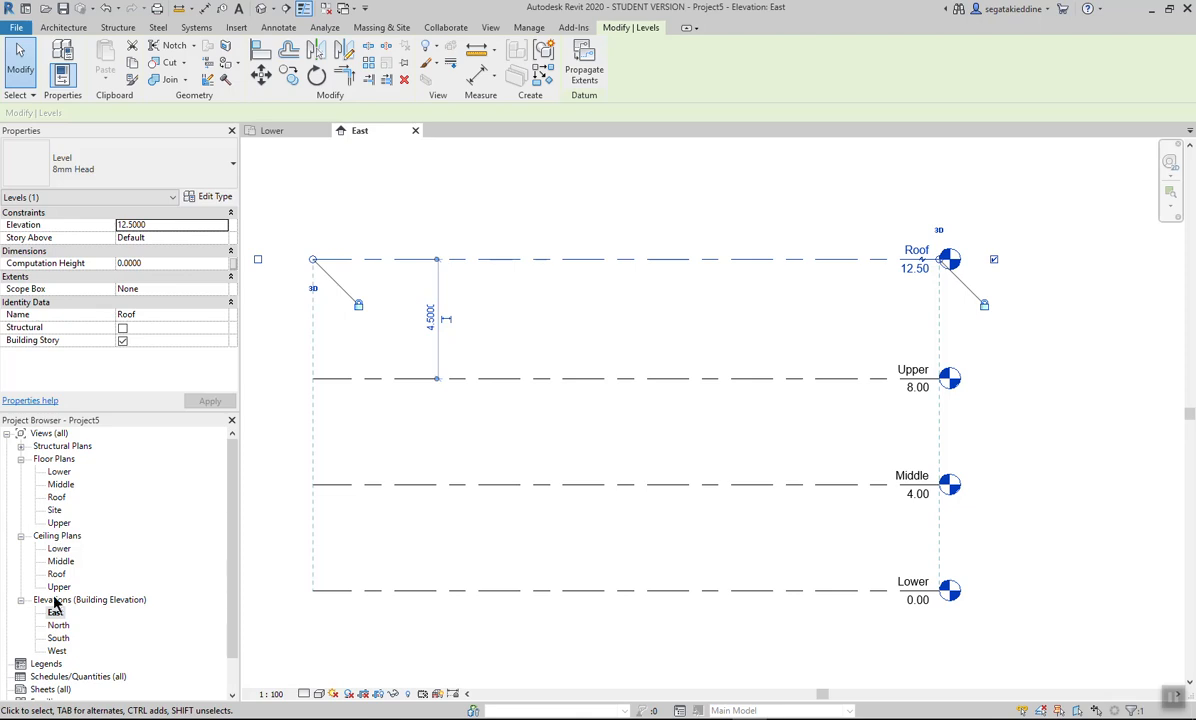
Open the Middle floor plan
double_click(57, 484)
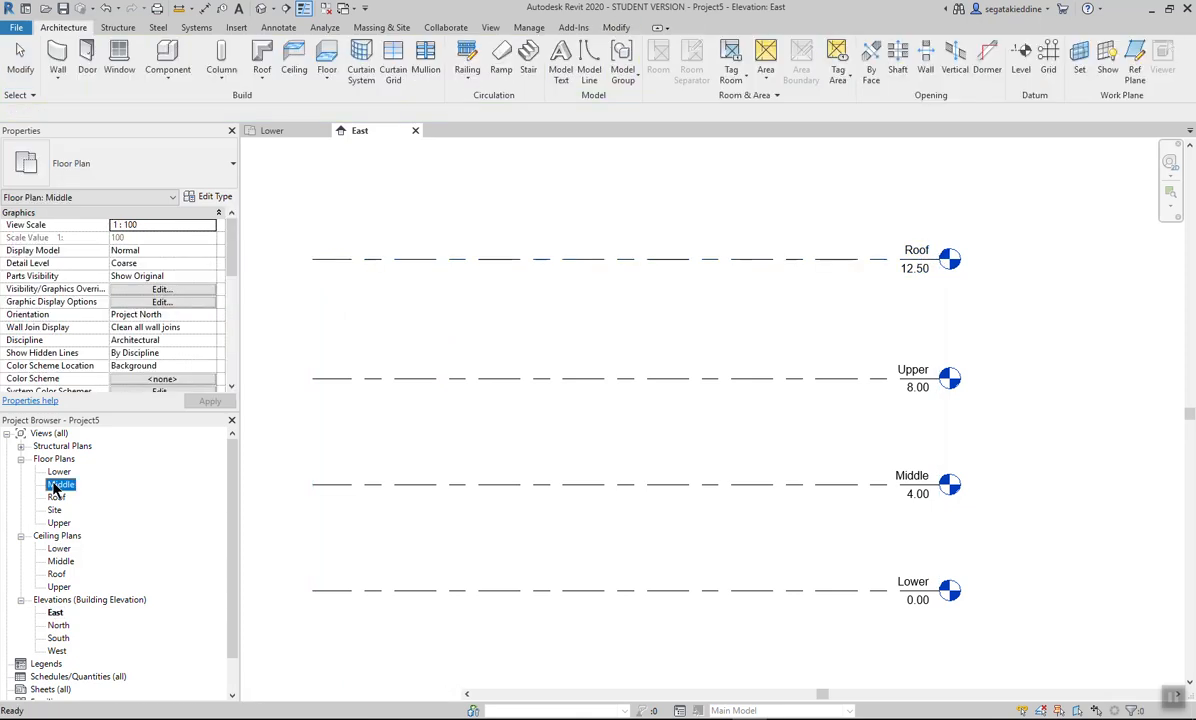
middle_click_drag(745, 414, 723, 419)
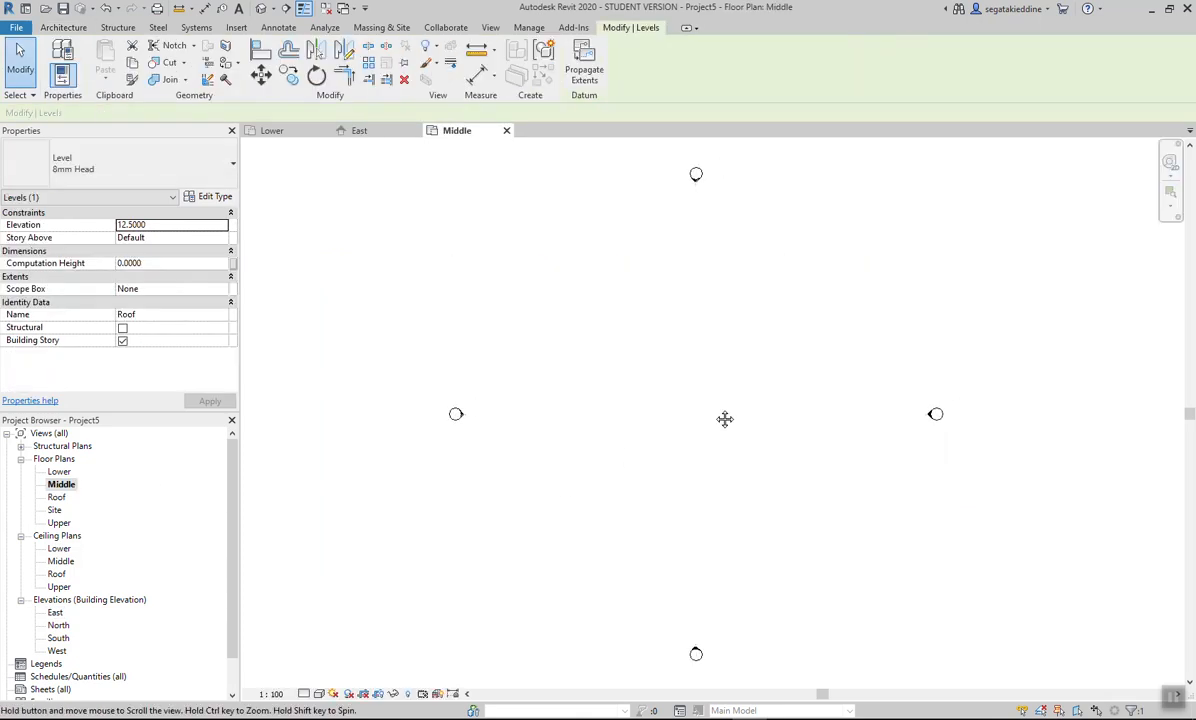
left_click_drag(621, 357, 796, 476)
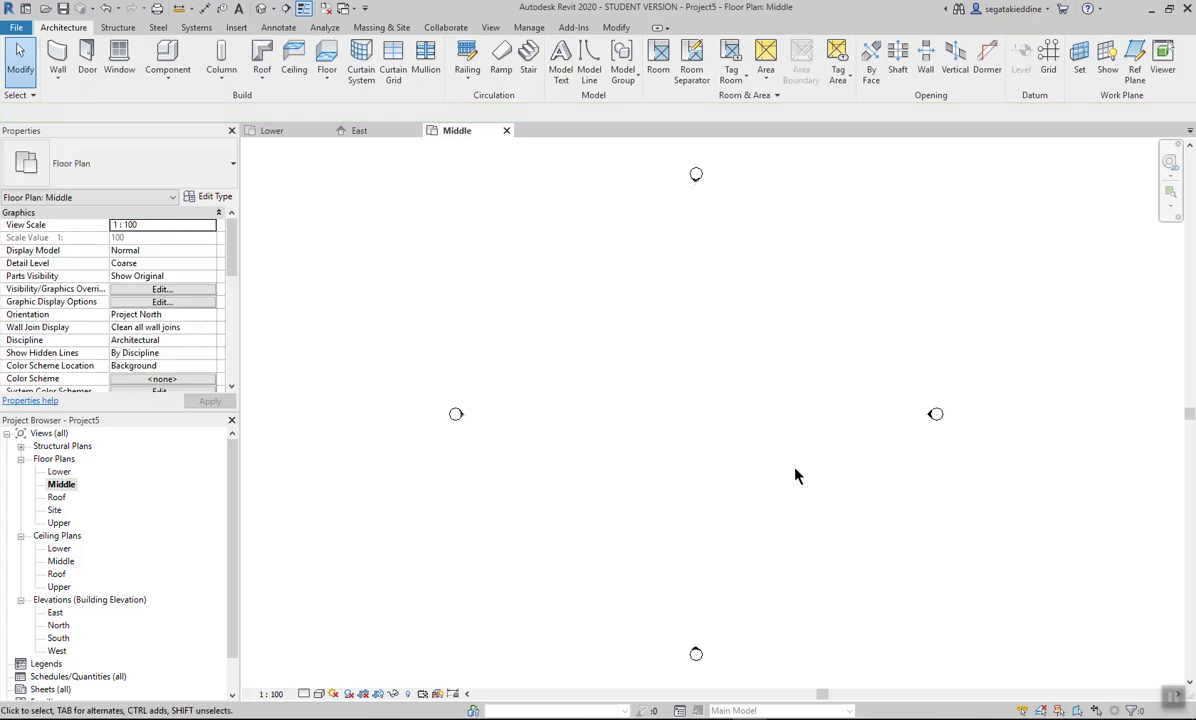
left_click_drag(706, 396, 673, 360)
Turn on Project Base Point under the Site category in the Middle plan's visibility/graphic overrides
left_click(490, 27)
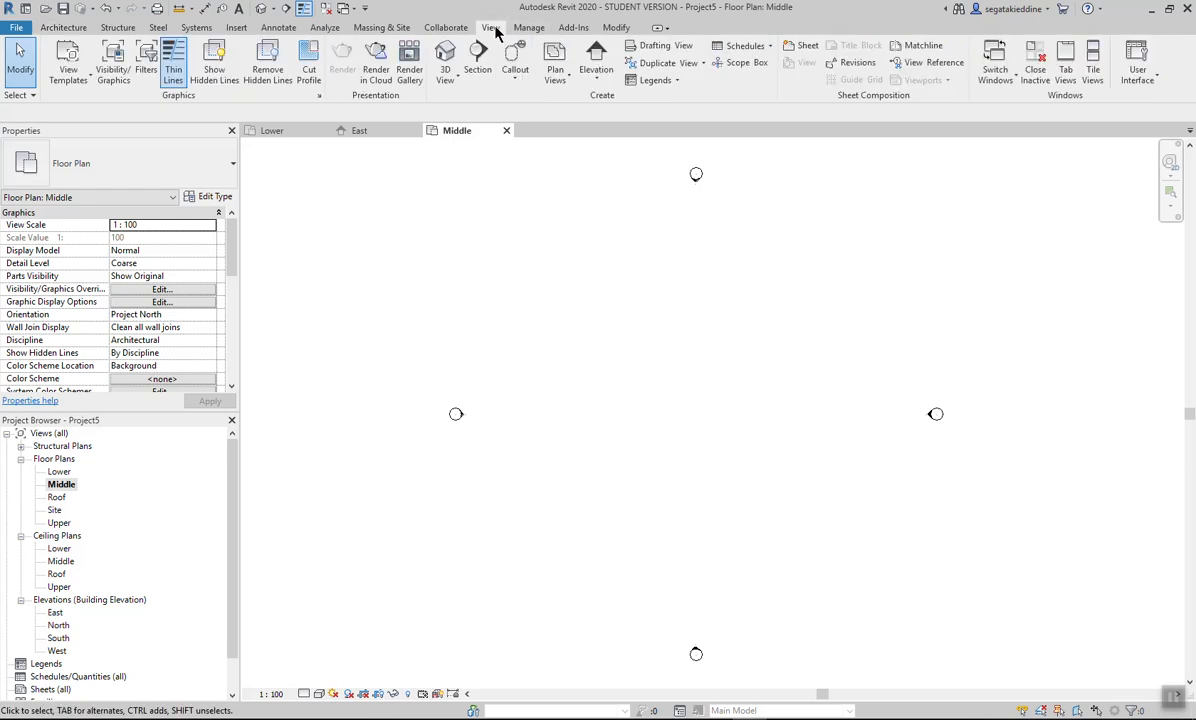
left_click(113, 60)
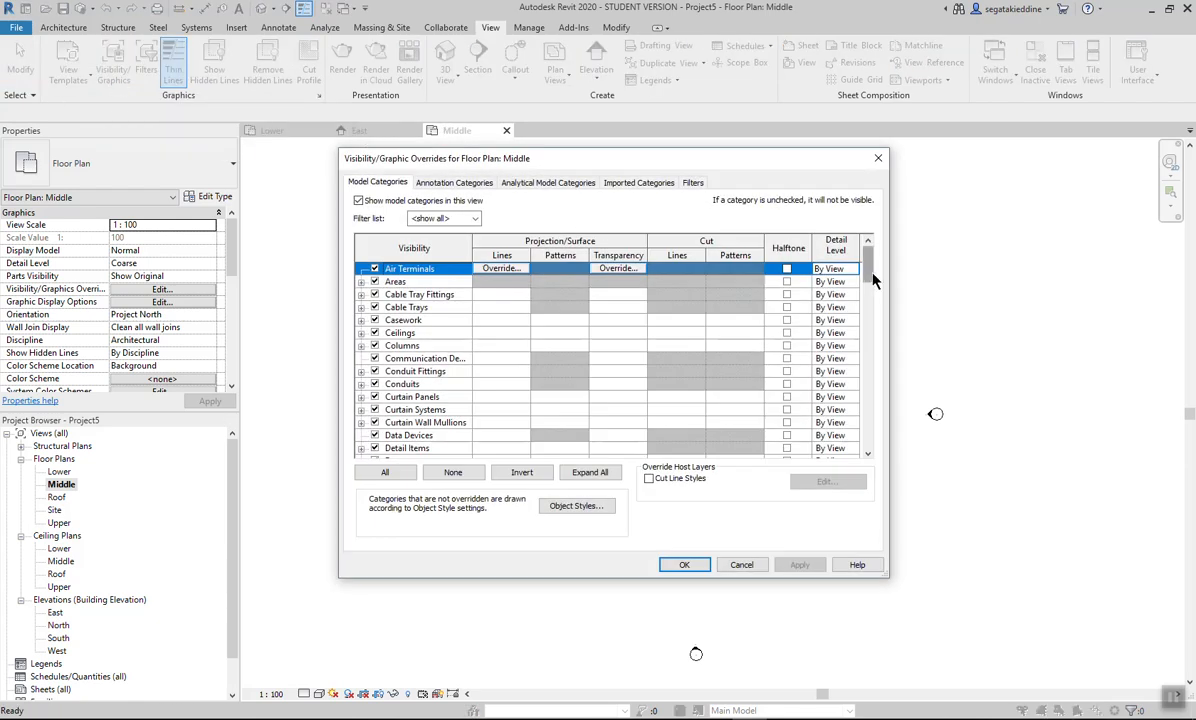
left_click_drag(868, 264, 906, 405)
left_click(361, 332)
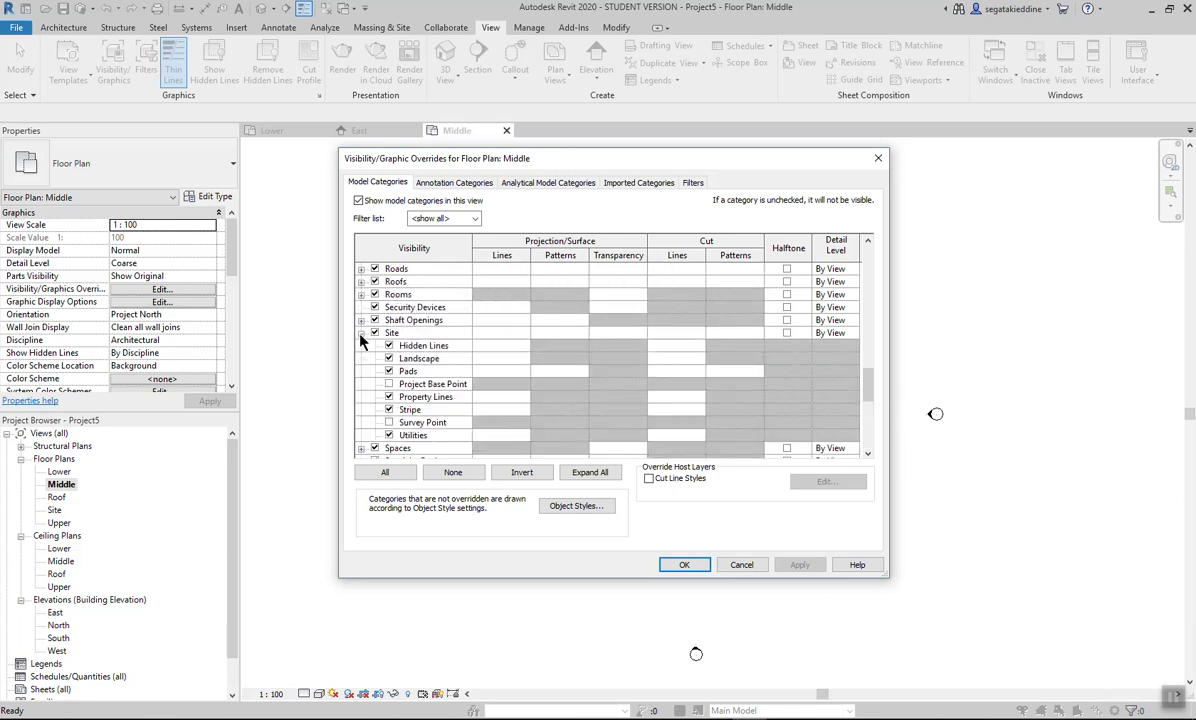
left_click(389, 384)
left_click(389, 385)
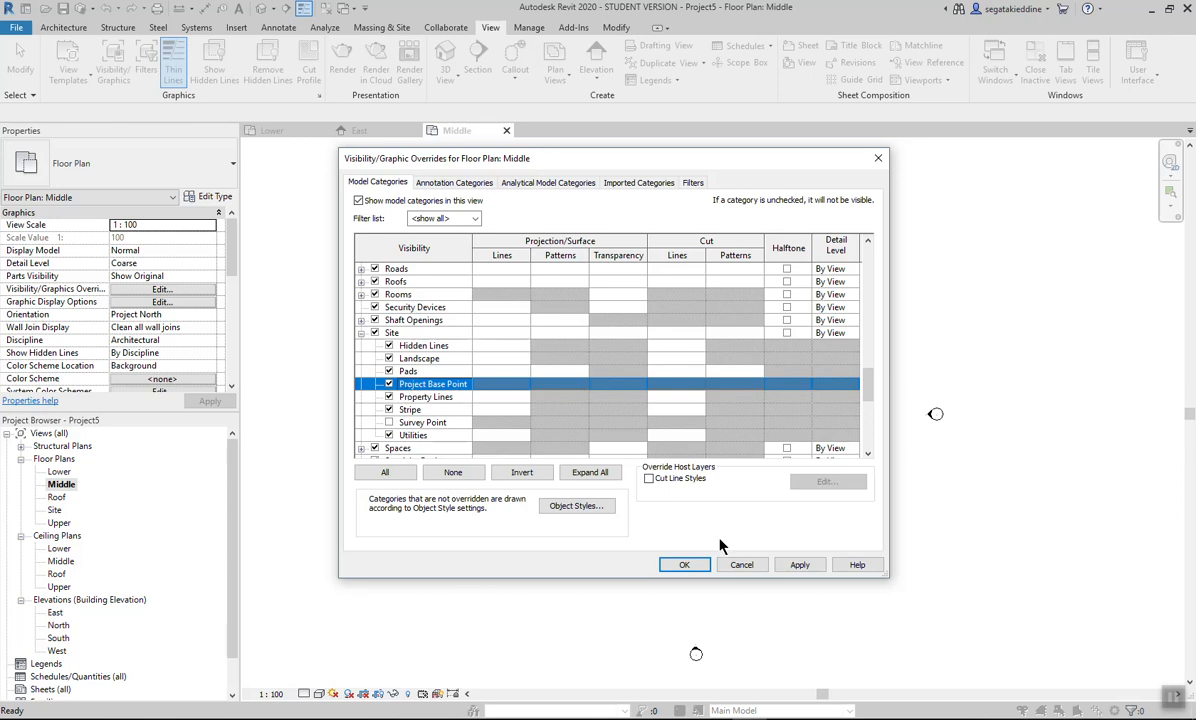
left_click(685, 566)
left_click_drag(607, 383, 750, 502)
left_click(750, 502)
left_click_drag(659, 380, 741, 451)
left_click(706, 448)
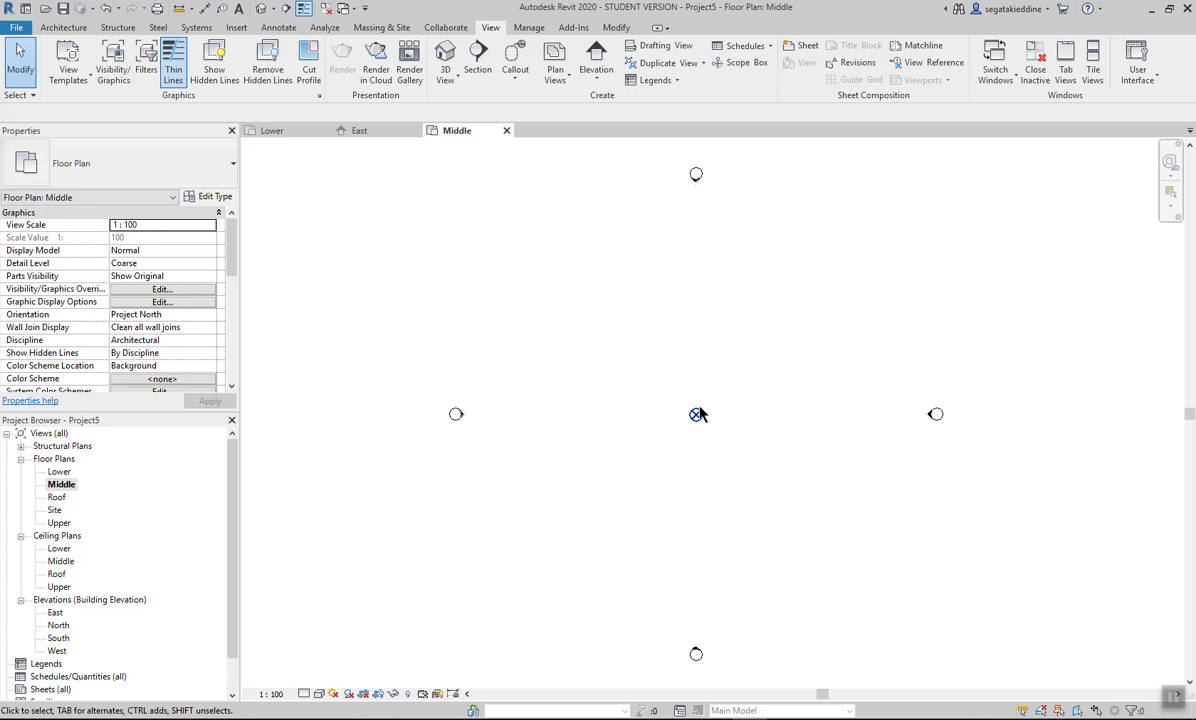
left_click_drag(650, 352, 692, 372)
left_click(696, 415)
Open the Lower and Upper floor plans to check whether the project base point is displayed there
left_click(66, 28)
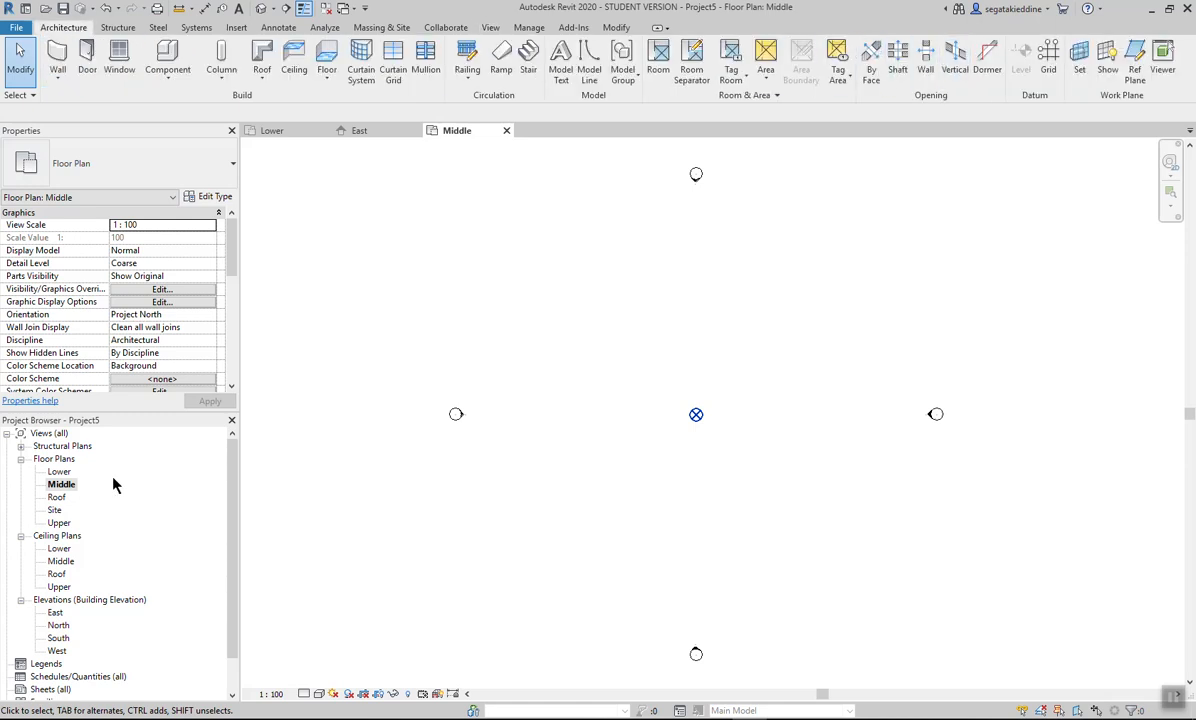
double_click(60, 473)
left_click_drag(622, 347, 735, 457)
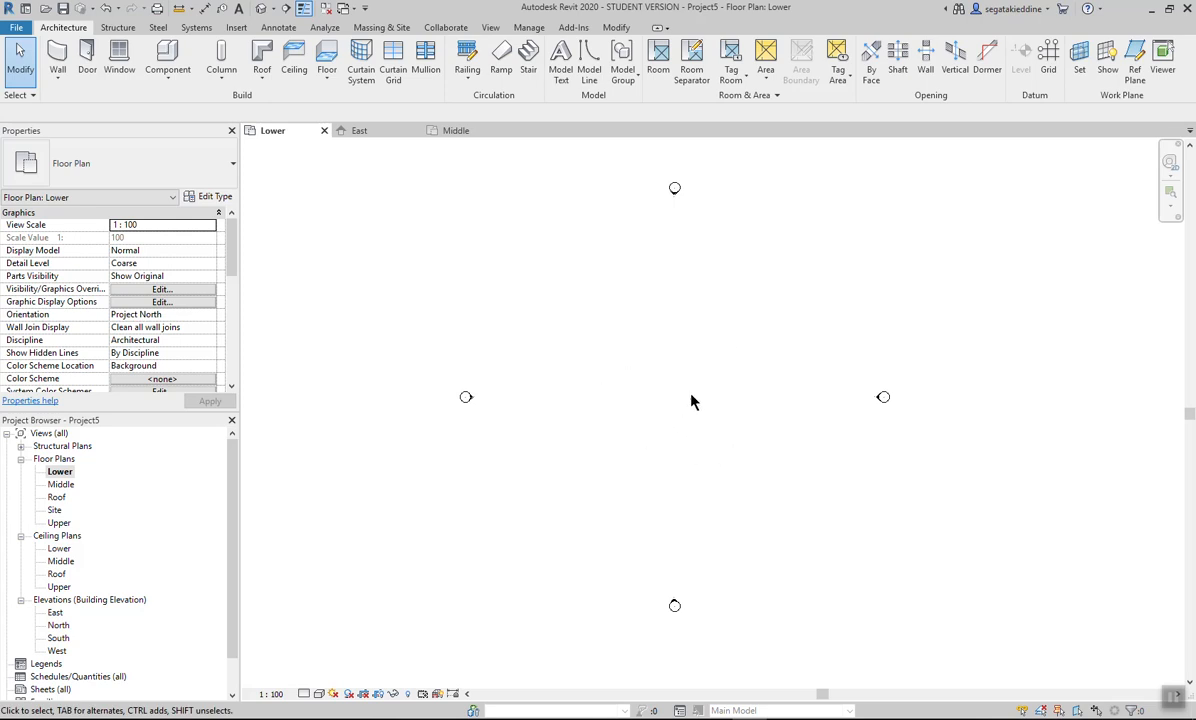
double_click(62, 523)
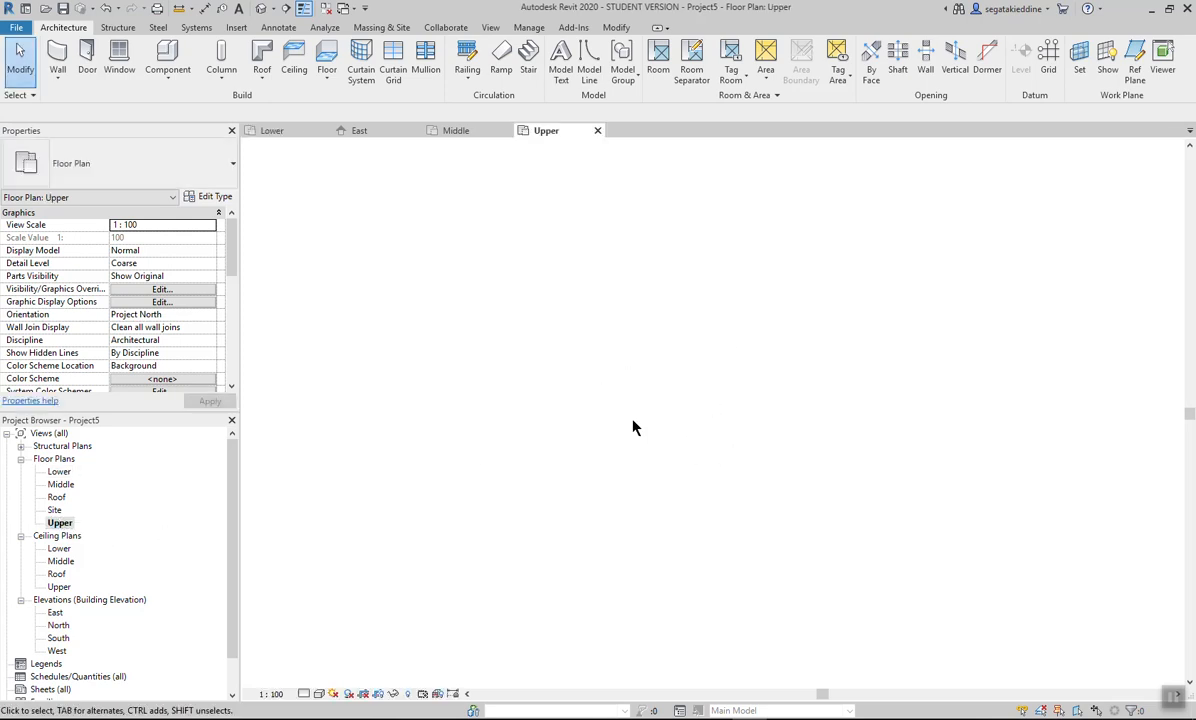
left_click_drag(754, 485, 752, 484)
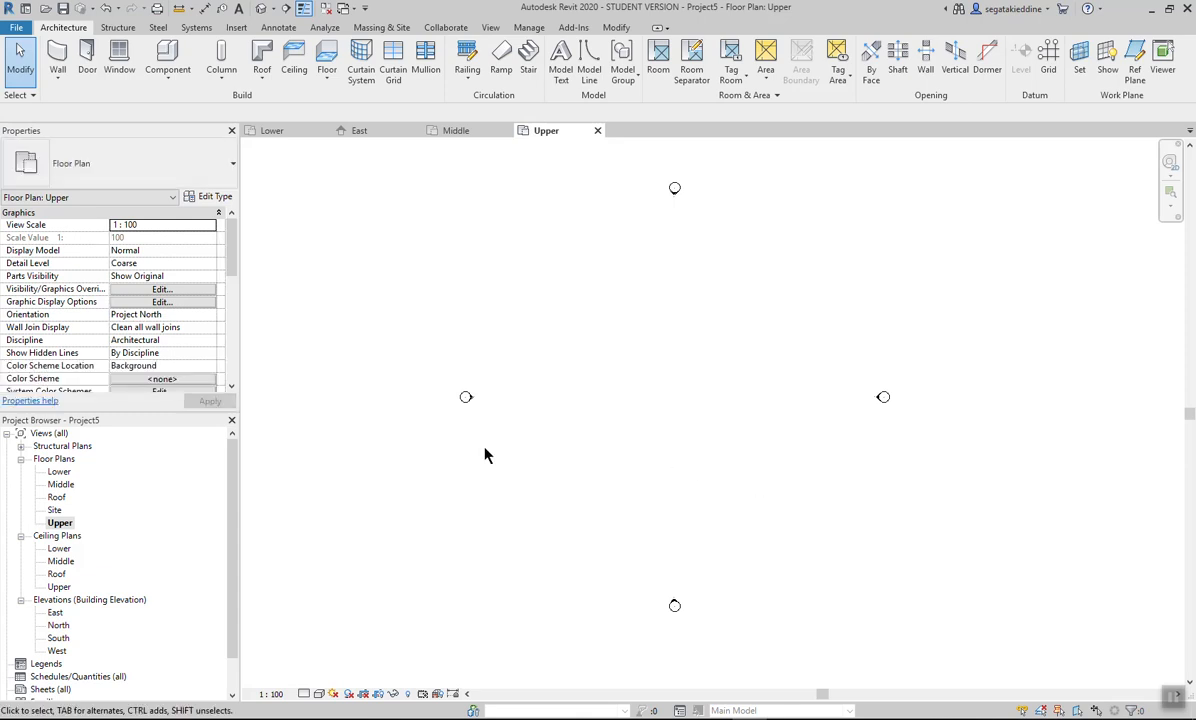
Draw a horizontal grid line in the Middle floor plan from the project base point toward the west elevation marker
double_click(62, 484)
left_click_drag(627, 366, 757, 474)
left_click(1056, 72)
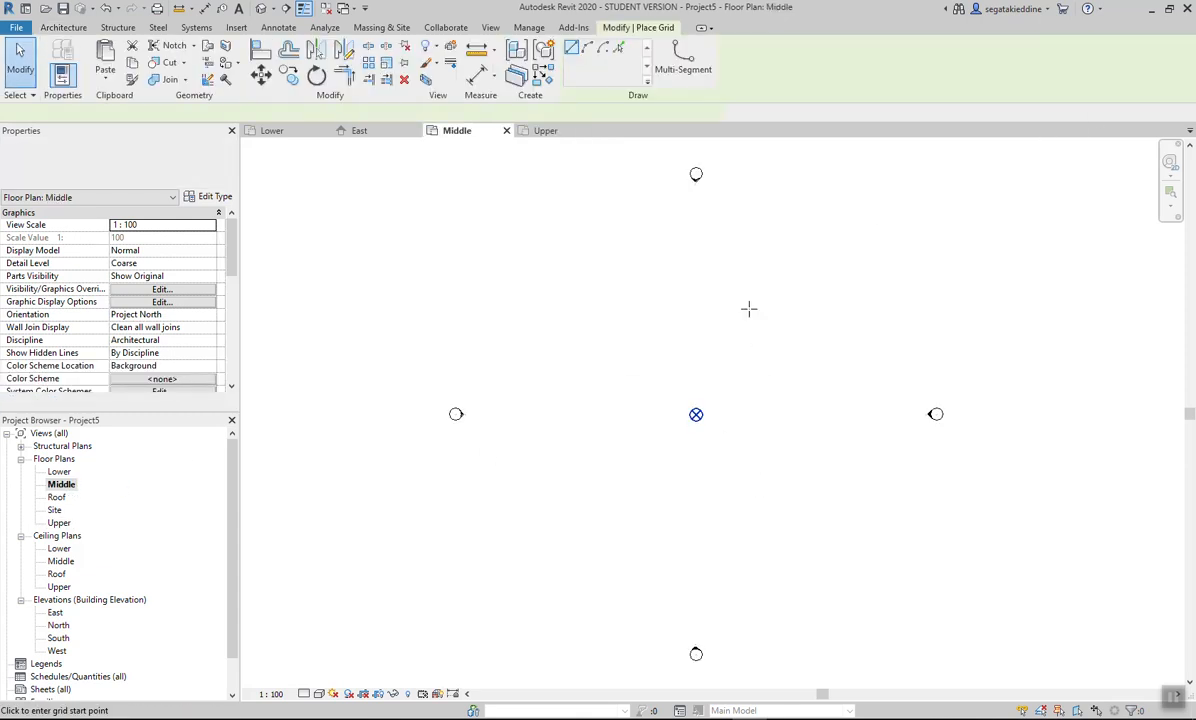
left_click(535, 414)
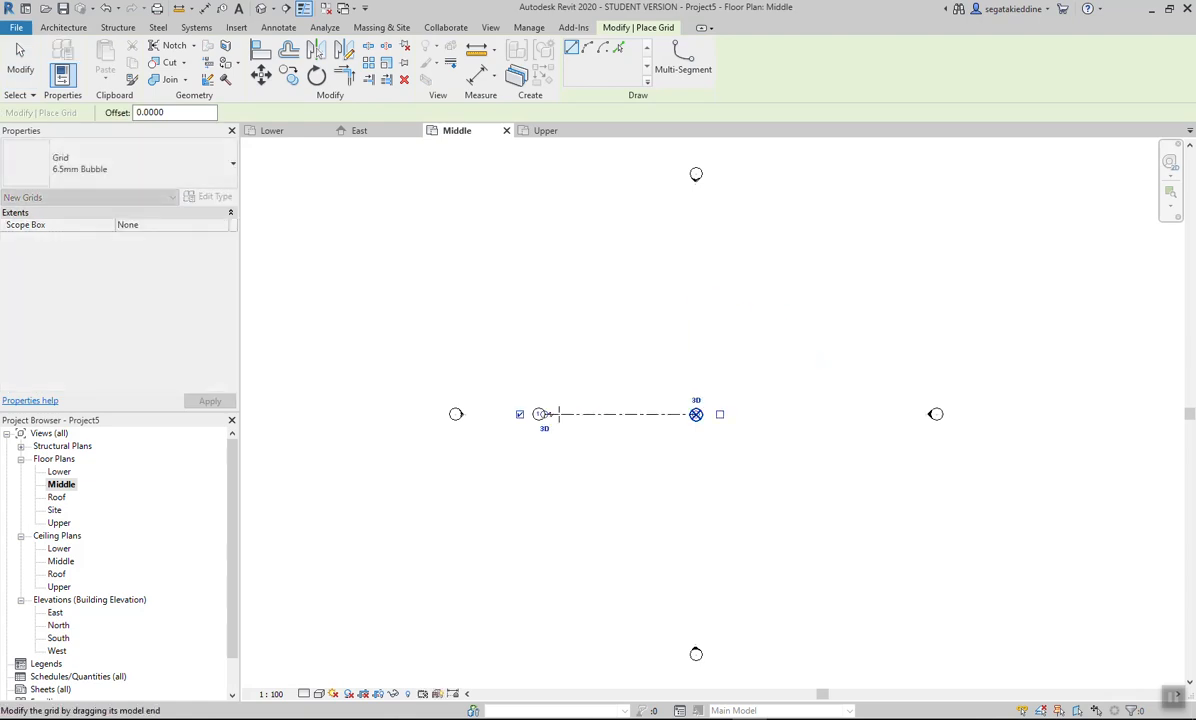
Draw a vertical grid line from the project base point straight down toward the south elevation marker
scroll(667, 432, "up", 5)
middle_click_drag(691, 422, 799, 381)
left_click(856, 334)
left_click(857, 600)
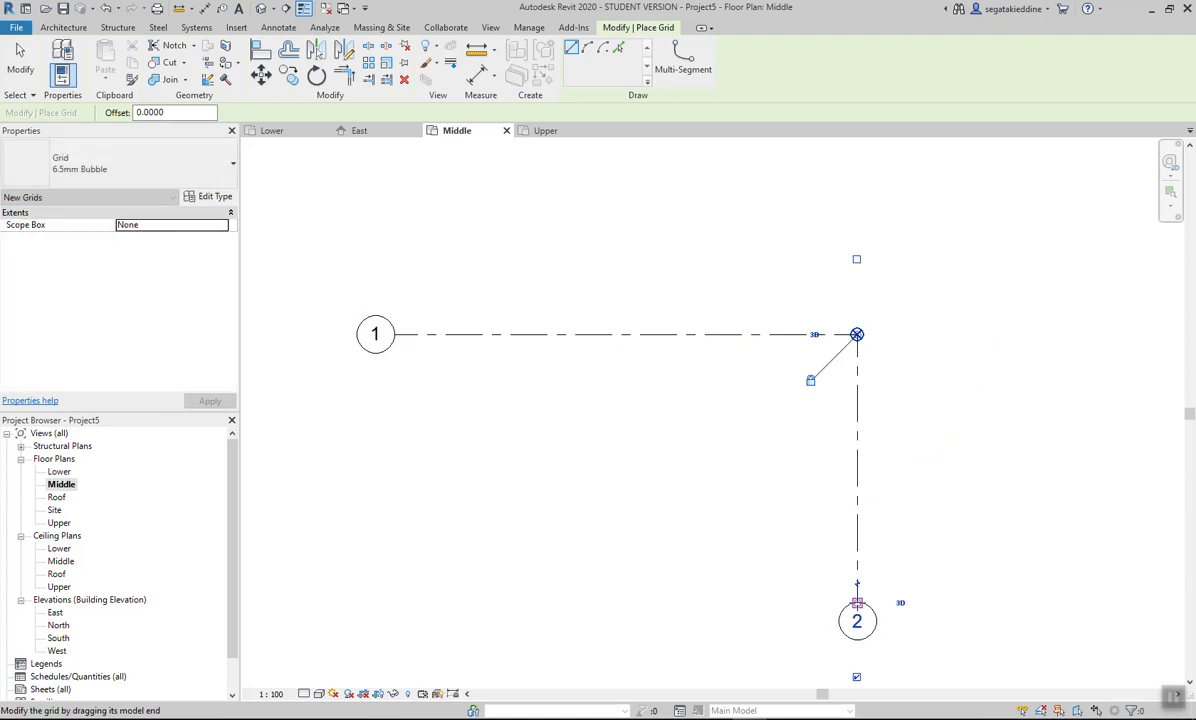
key("Escape")
key("Escape")
Rename the vertical grid line to B
double_click(856, 621)
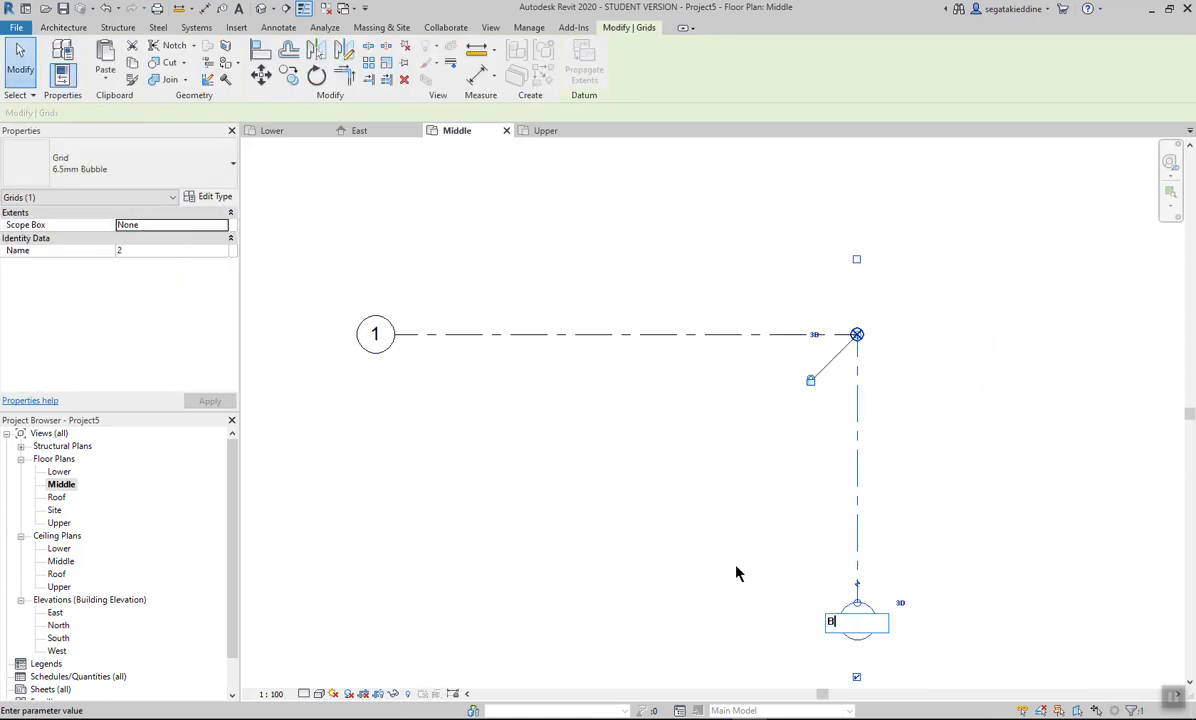
type("B")
key("Return")
scroll(660, 470, "down", 3)
Draw a trial horizontal grid line above grid 1 in the Middle floor plan and delete it
left_click(520, 387)
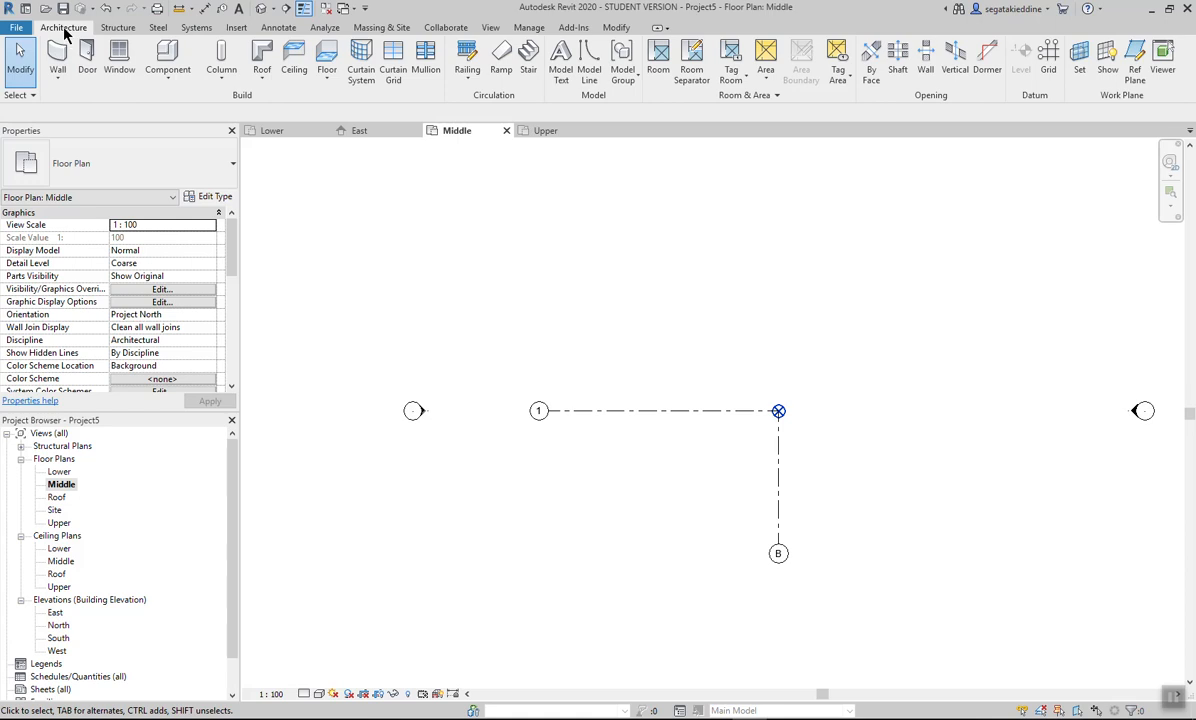
left_click(1046, 73)
left_click(916, 315)
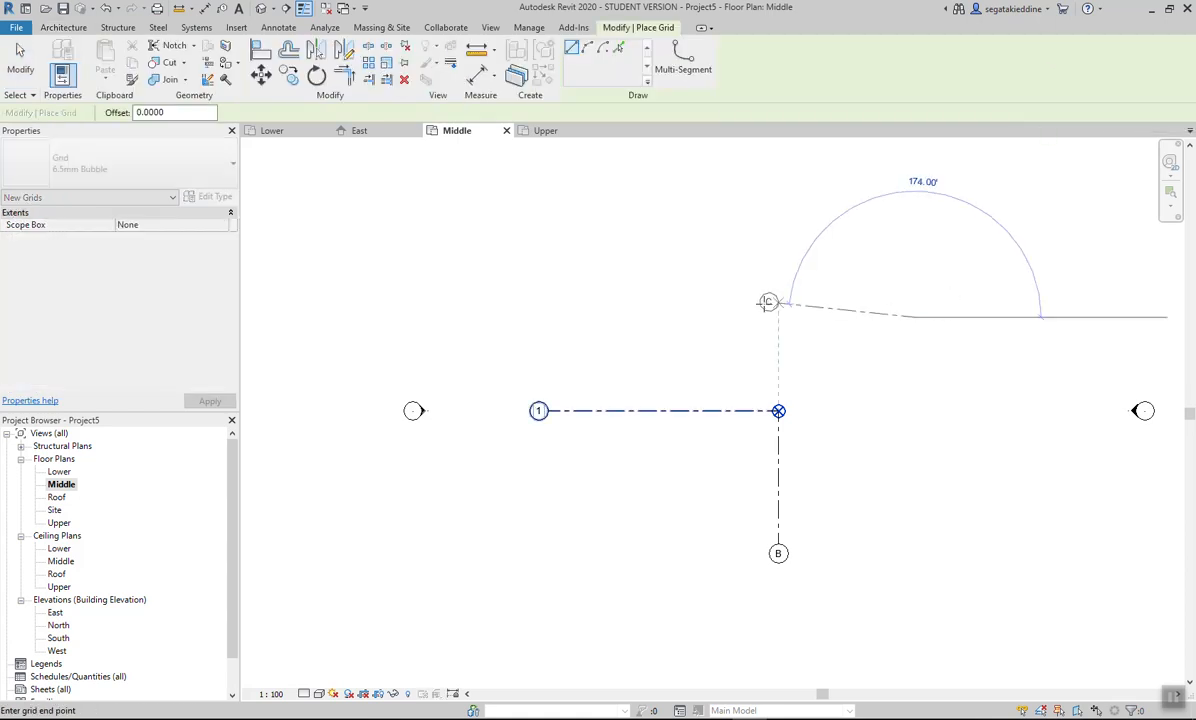
left_click(683, 316)
key("Escape")
key("Escape")
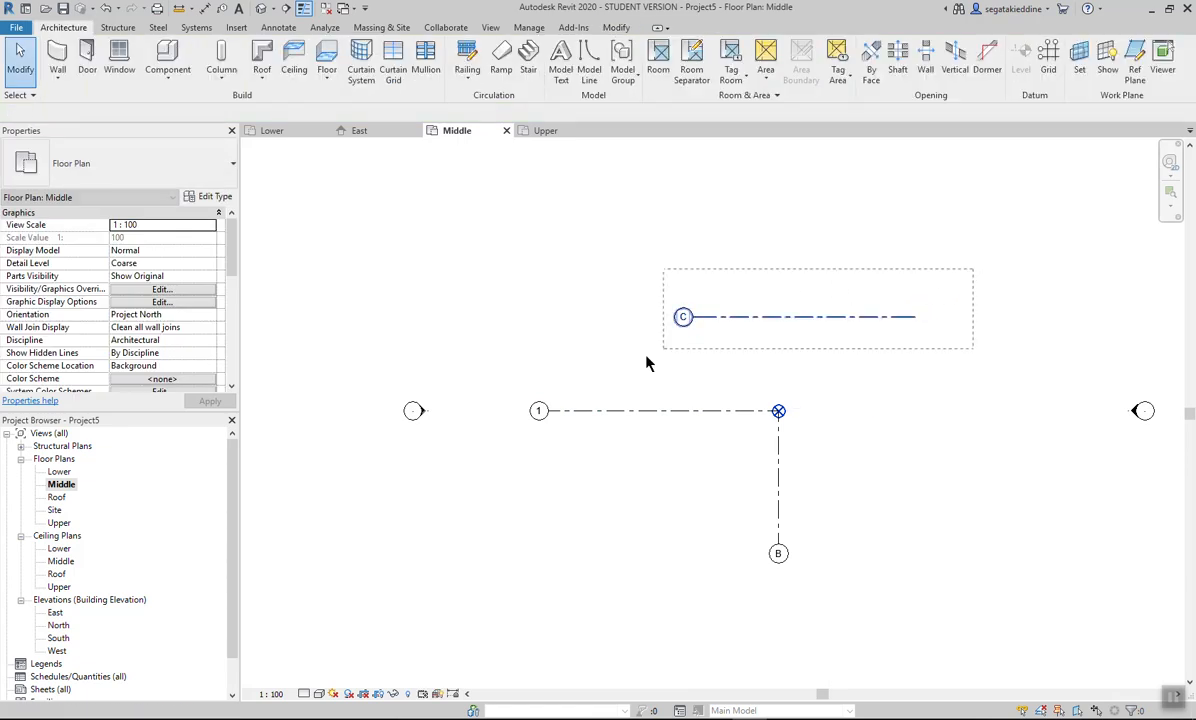
left_click(816, 316)
key("Delete")
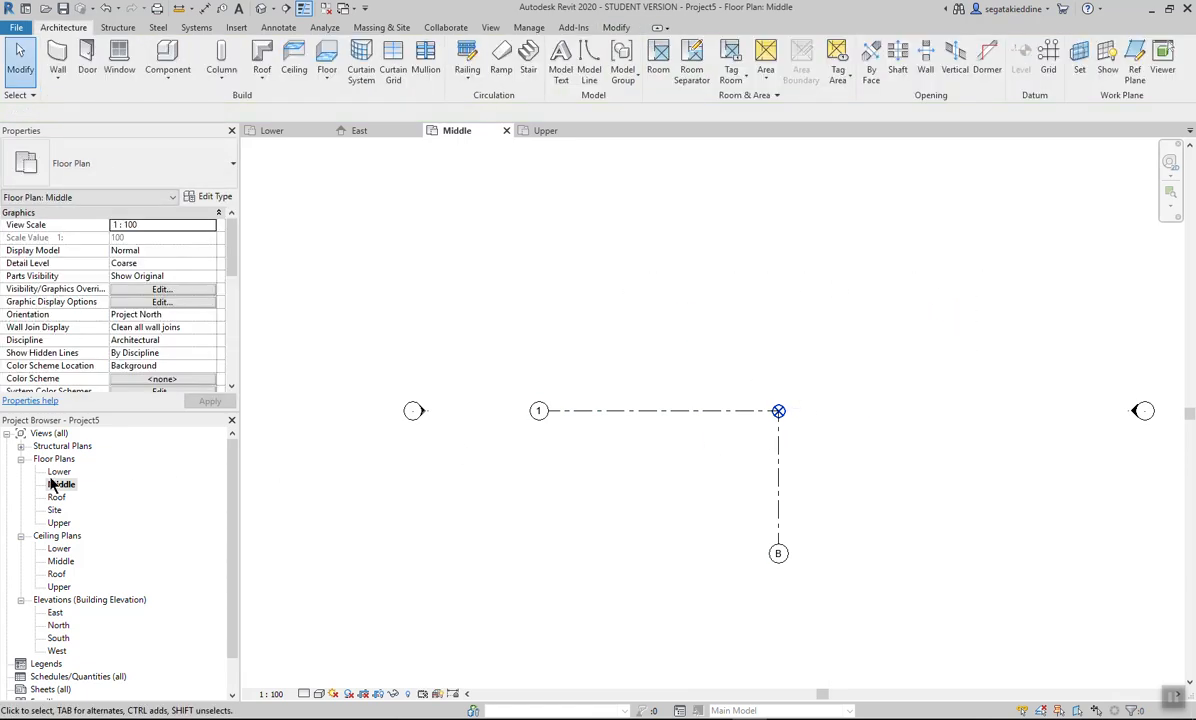
In the Lower floor plan, extend grid B upward and grid 1 eastward past their shared corner so they cross
double_click(59, 471)
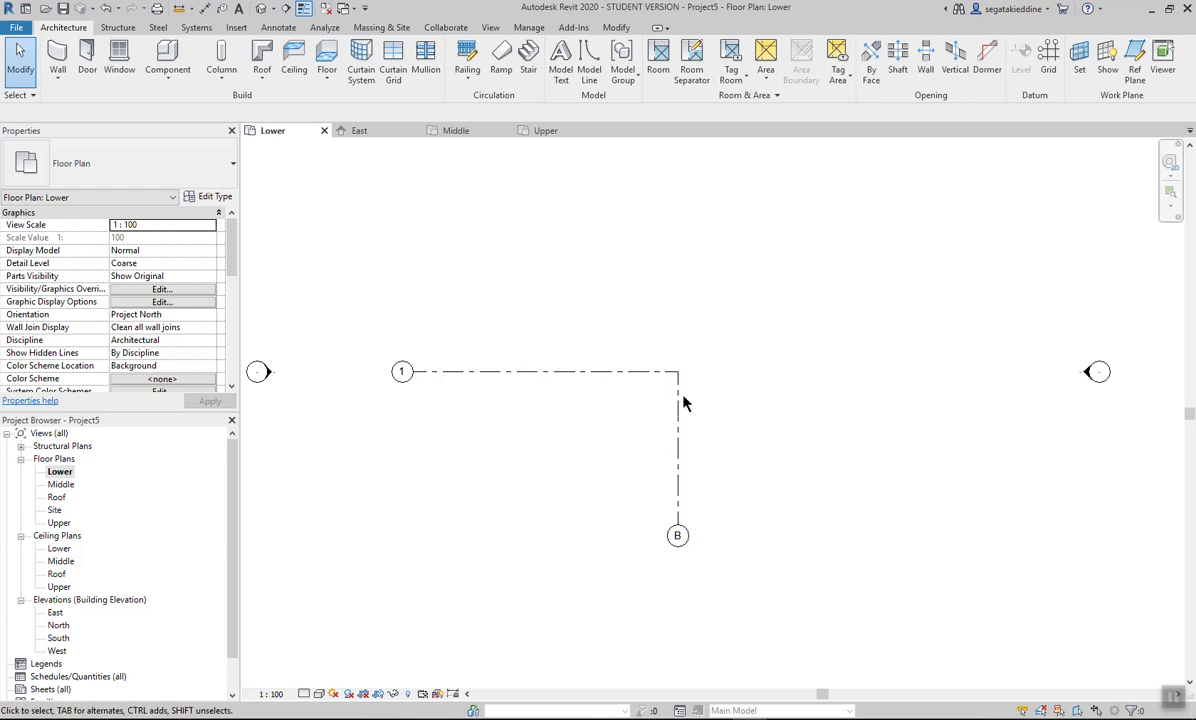
left_click(681, 382)
left_click_drag(678, 372, 678, 318)
left_click(660, 371)
left_click_drag(678, 372, 724, 371)
Check the extended grids 1 and B in the Middle and Upper floor plans
left_click(60, 471)
double_click(62, 484)
left_click(709, 469)
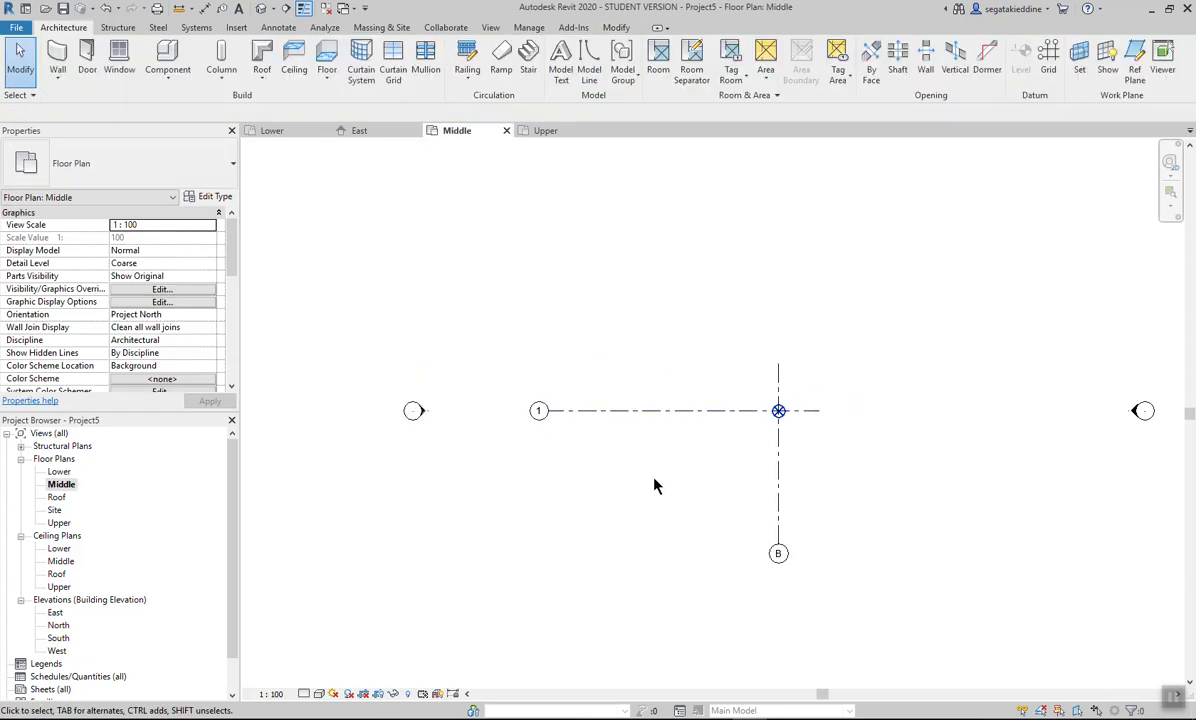
double_click(76, 521)
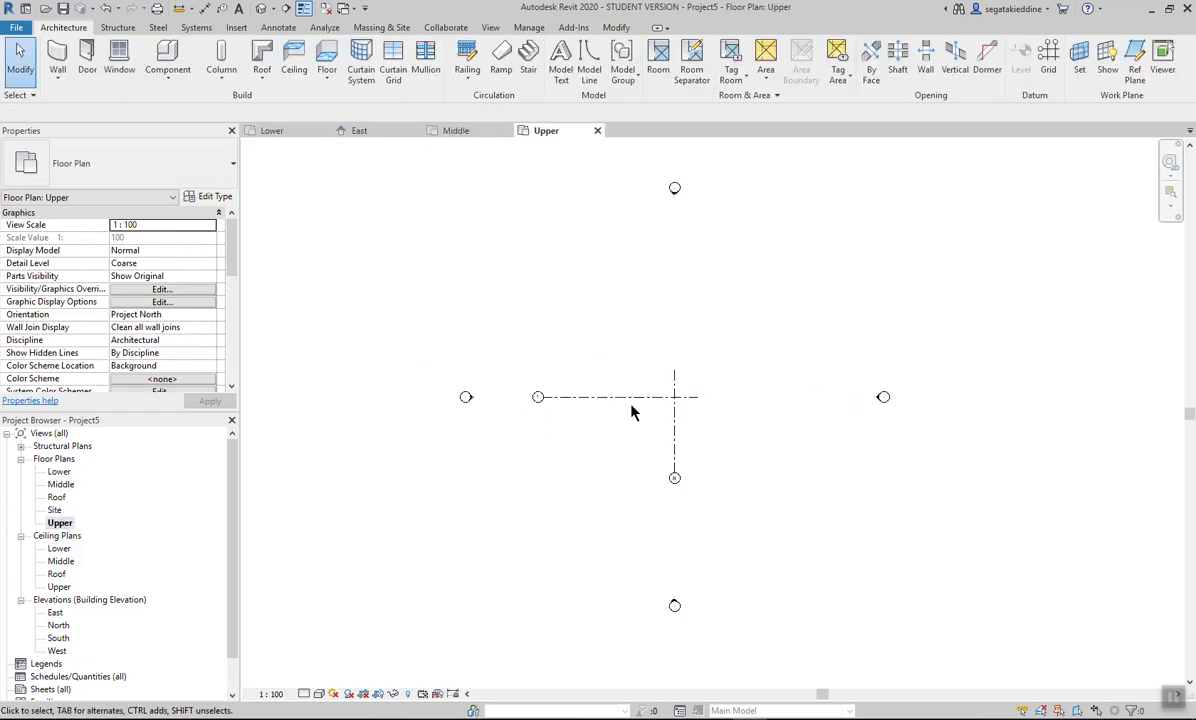
scroll(628, 412, "up", 2)
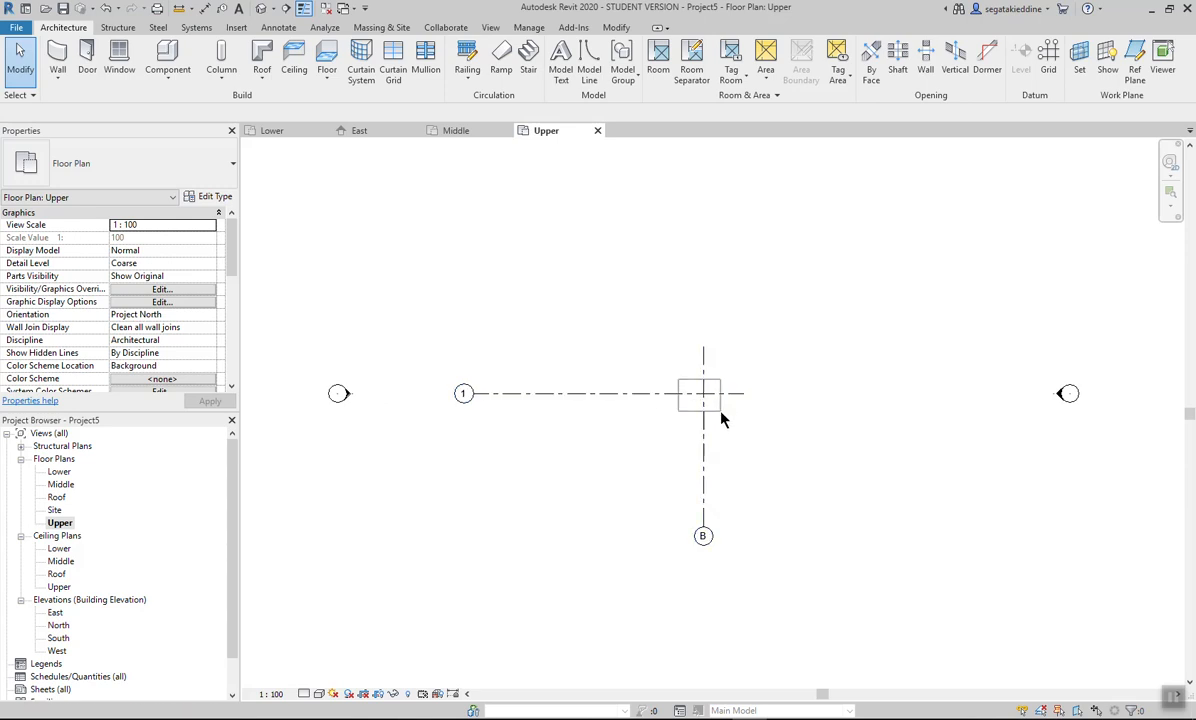
double_click(61, 484)
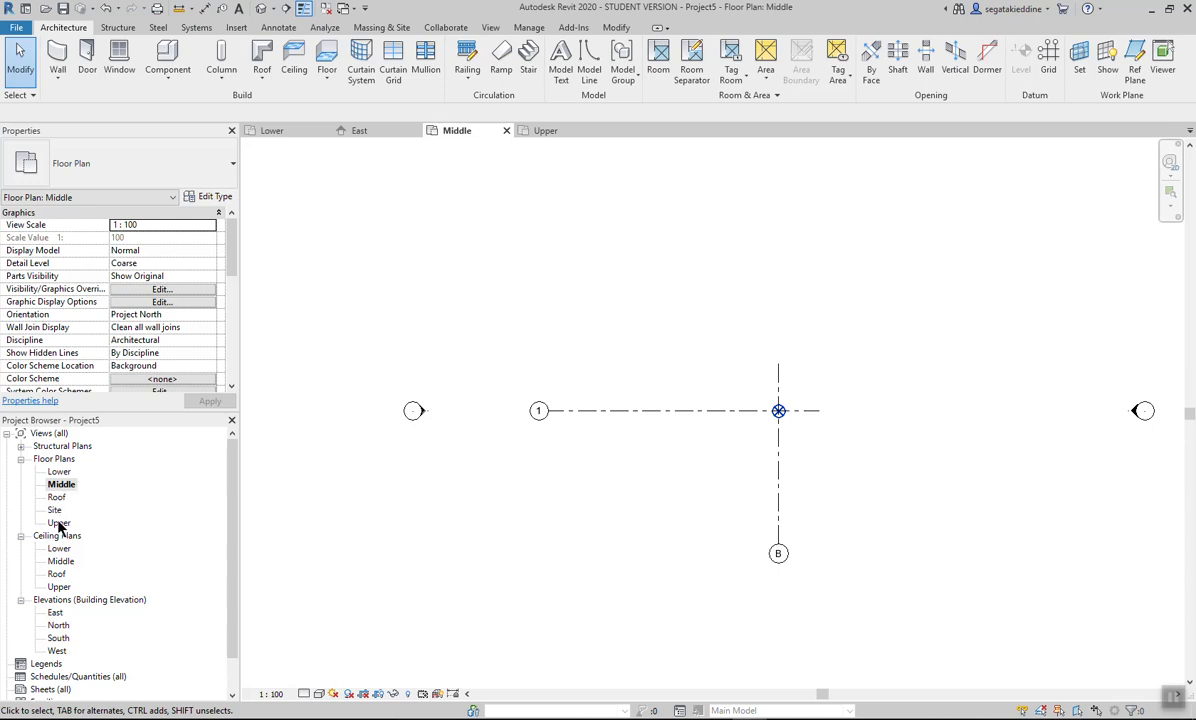
Open the East elevation and inspect how grid 1 crosses the building levels, selecting the Roof level
double_click(54, 612)
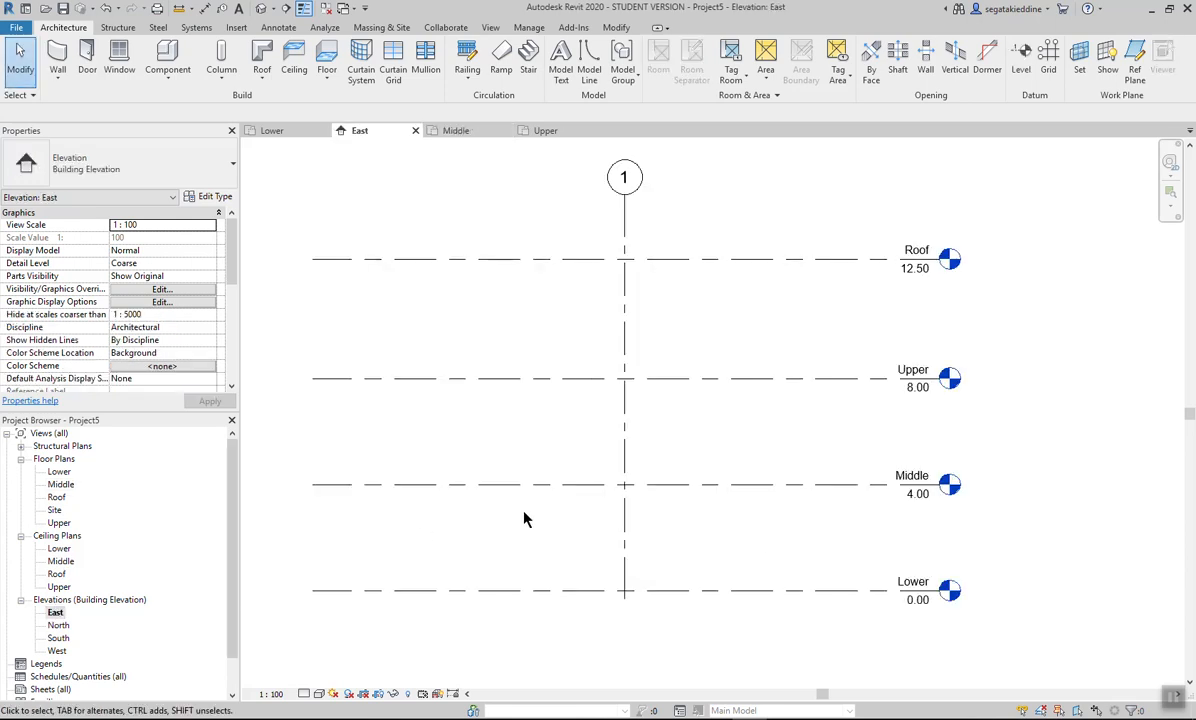
middle_click_drag(650, 313, 720, 323)
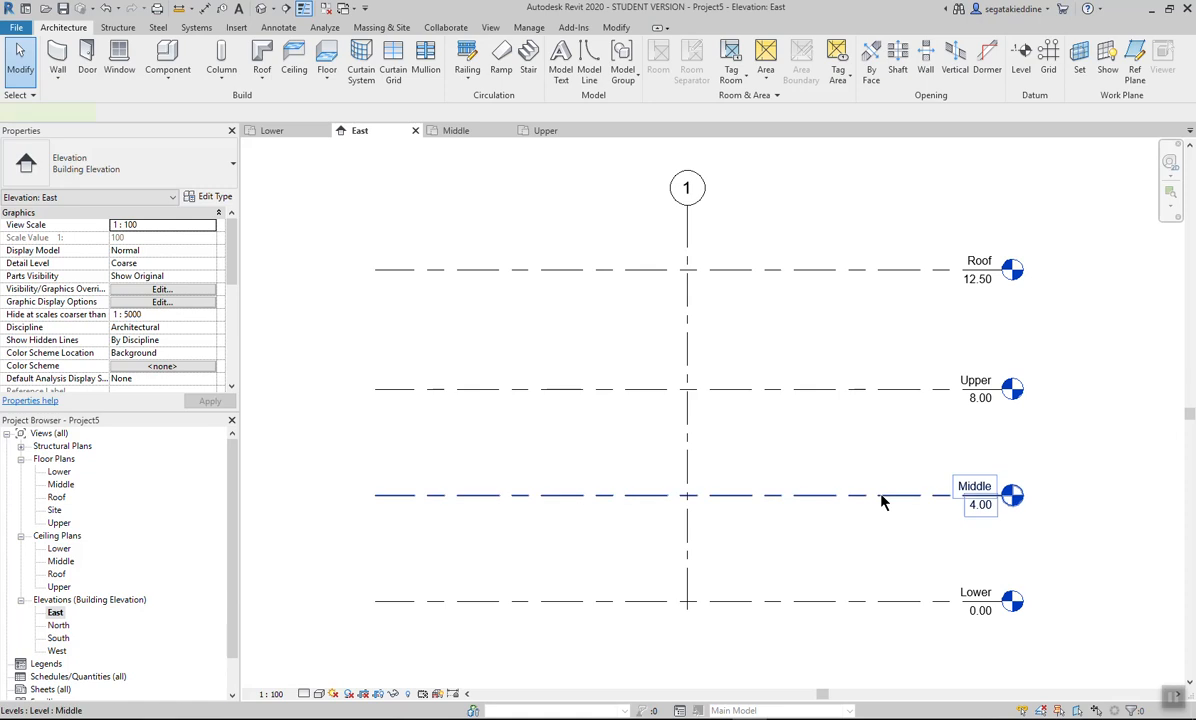
left_click(852, 390)
left_click(843, 280)
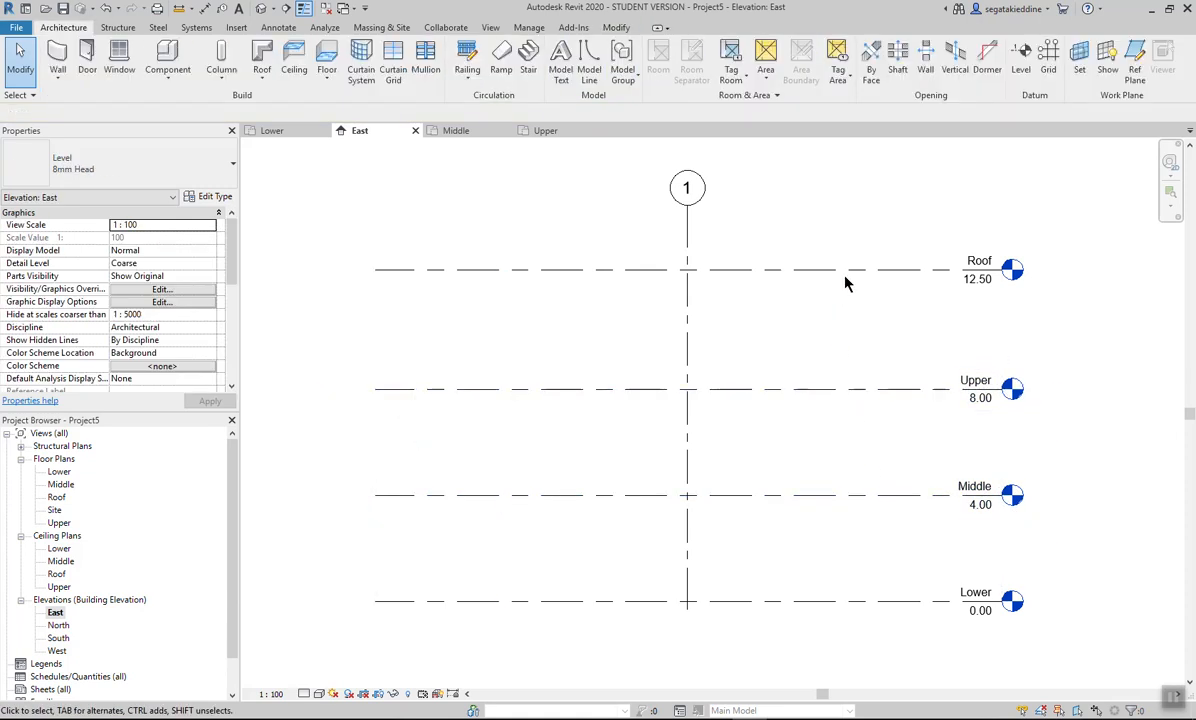
left_click(847, 279)
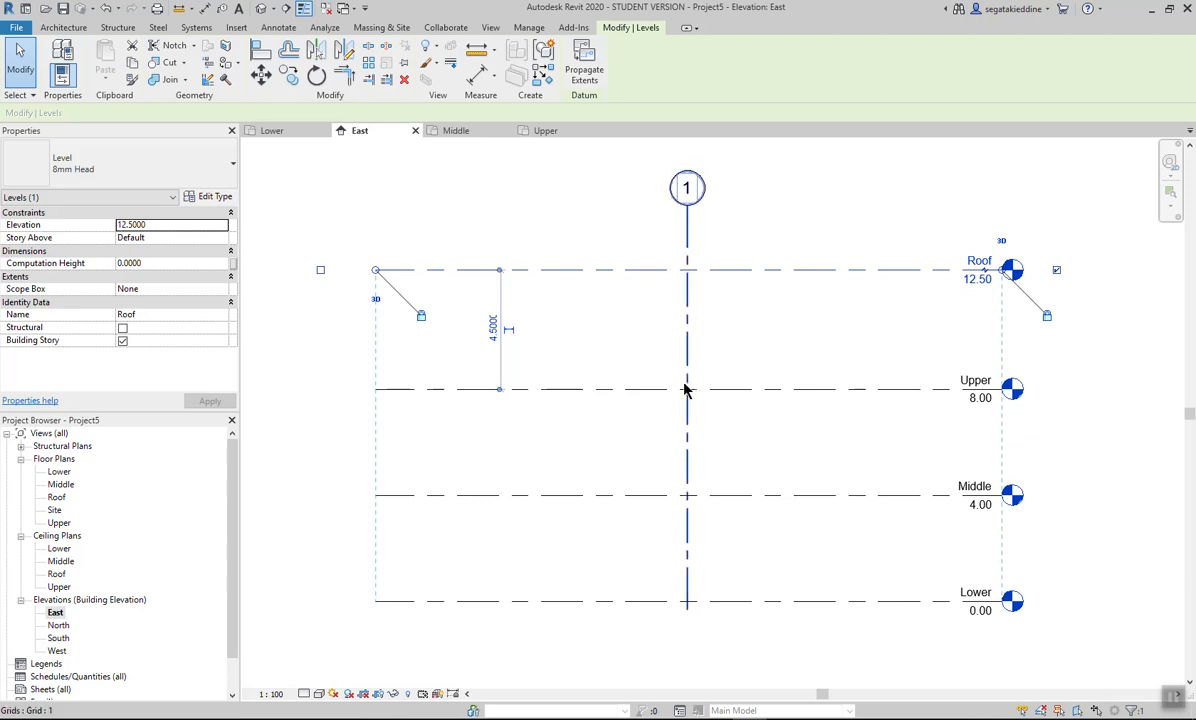
Import the CAD drawing Section AA.dwg from the Assignment docs CAD folder into the East elevation
scroll(800, 445, "down", 1)
double_click(57, 613)
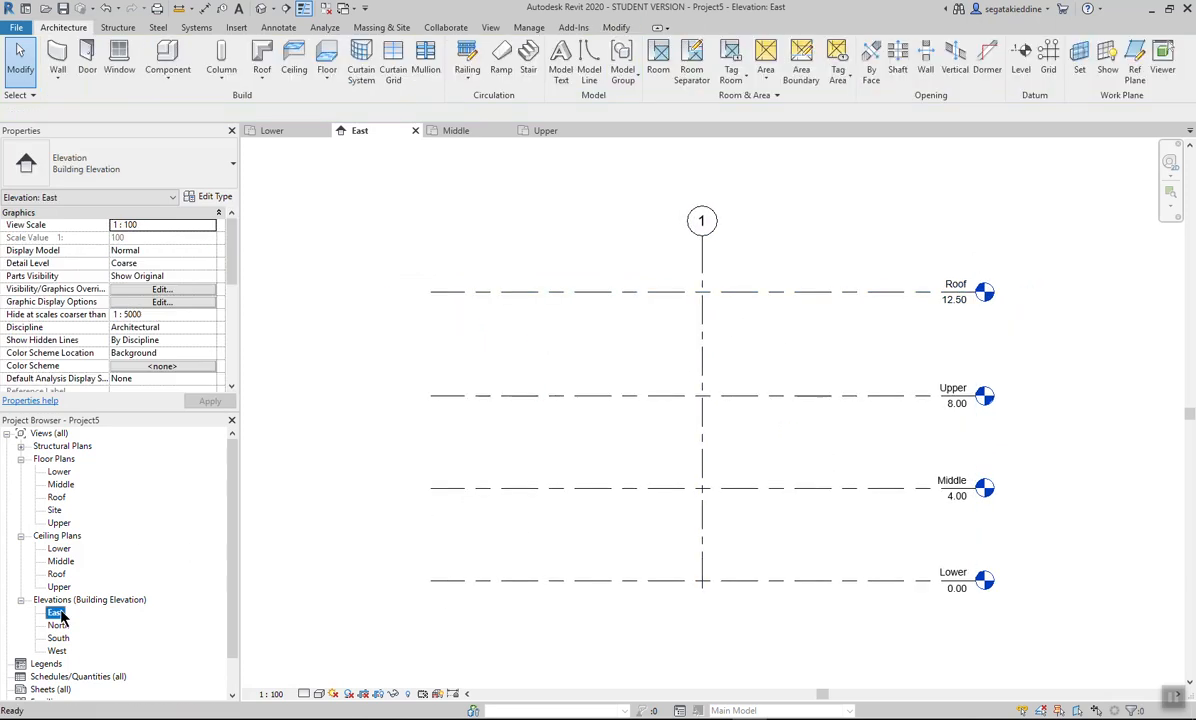
middle_click_drag(819, 413, 788, 441)
left_click(812, 367)
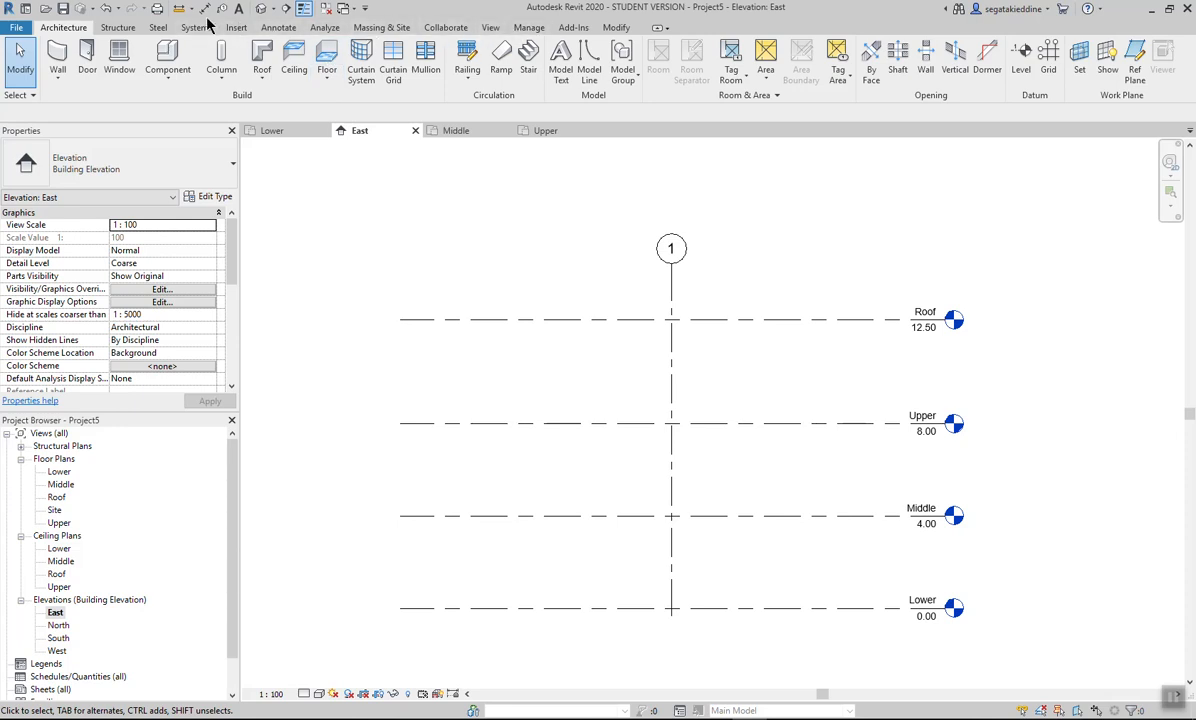
left_click(236, 28)
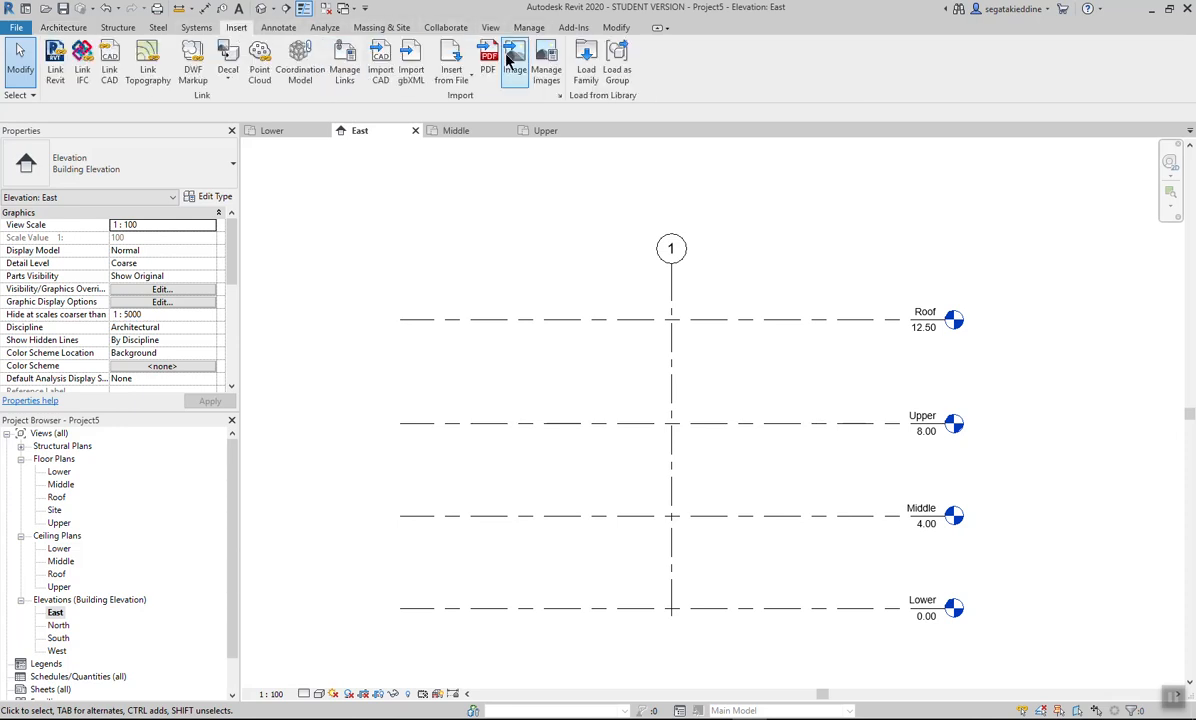
left_click(380, 66)
left_click(739, 190)
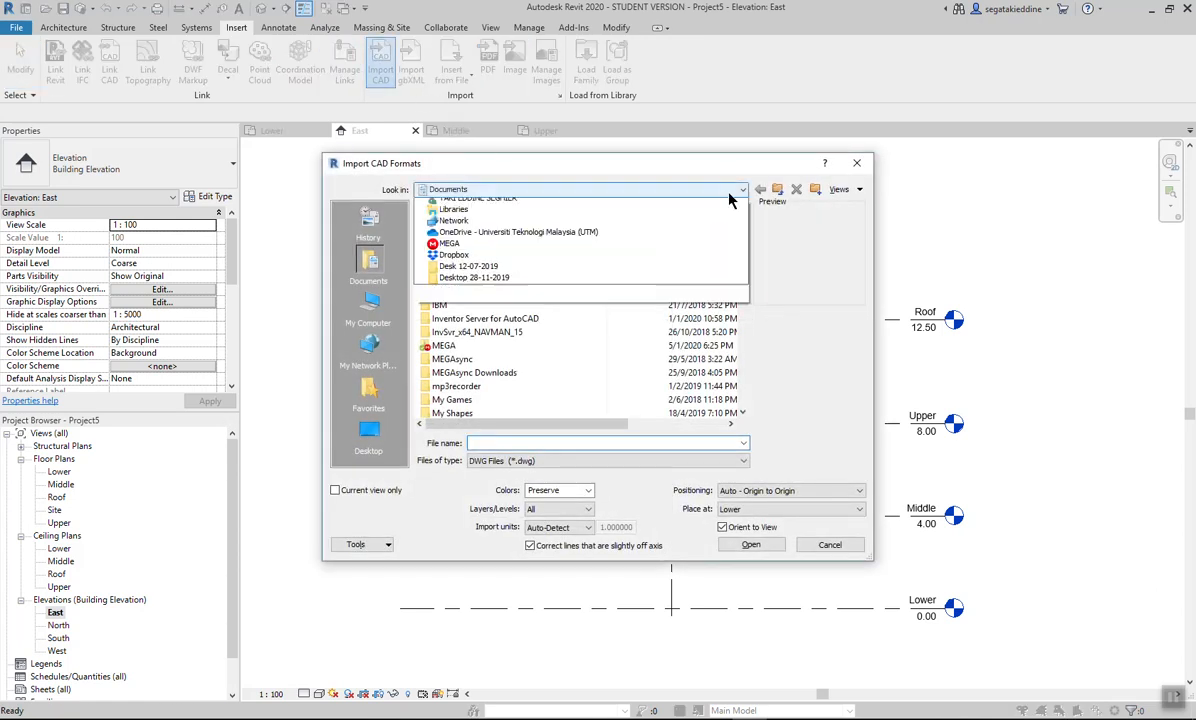
left_click(476, 313)
scroll(470, 340, "down", 5)
double_click(465, 383)
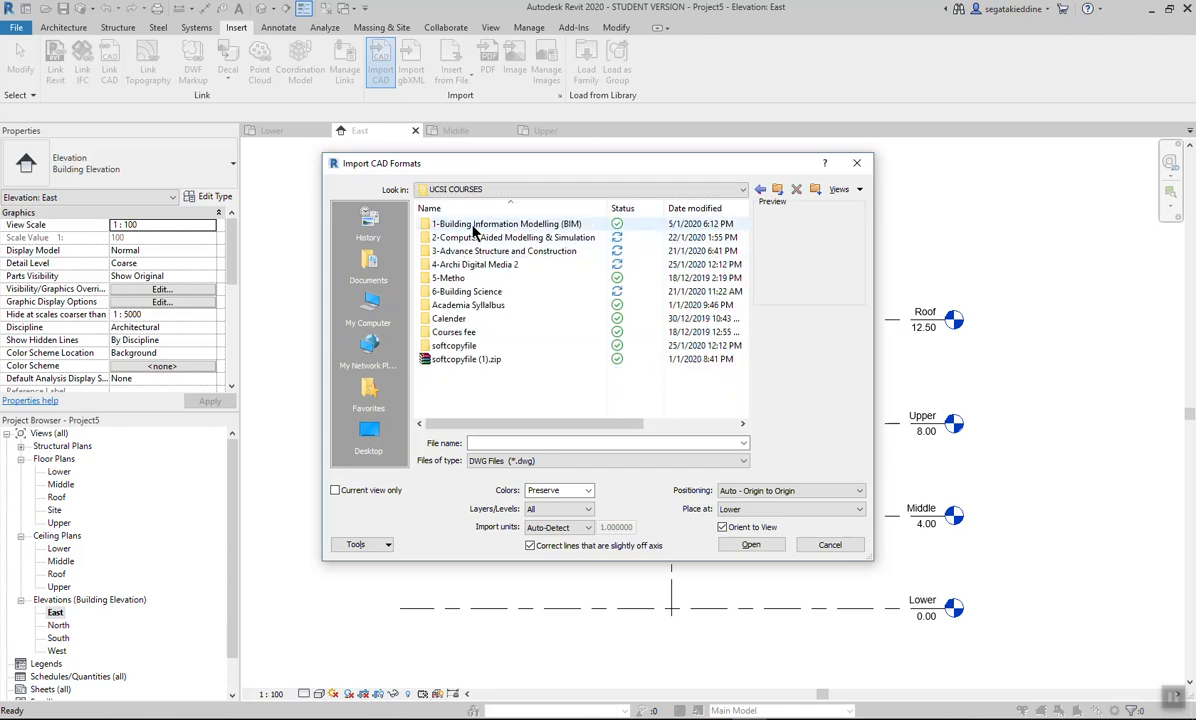
double_click(476, 265)
double_click(466, 225)
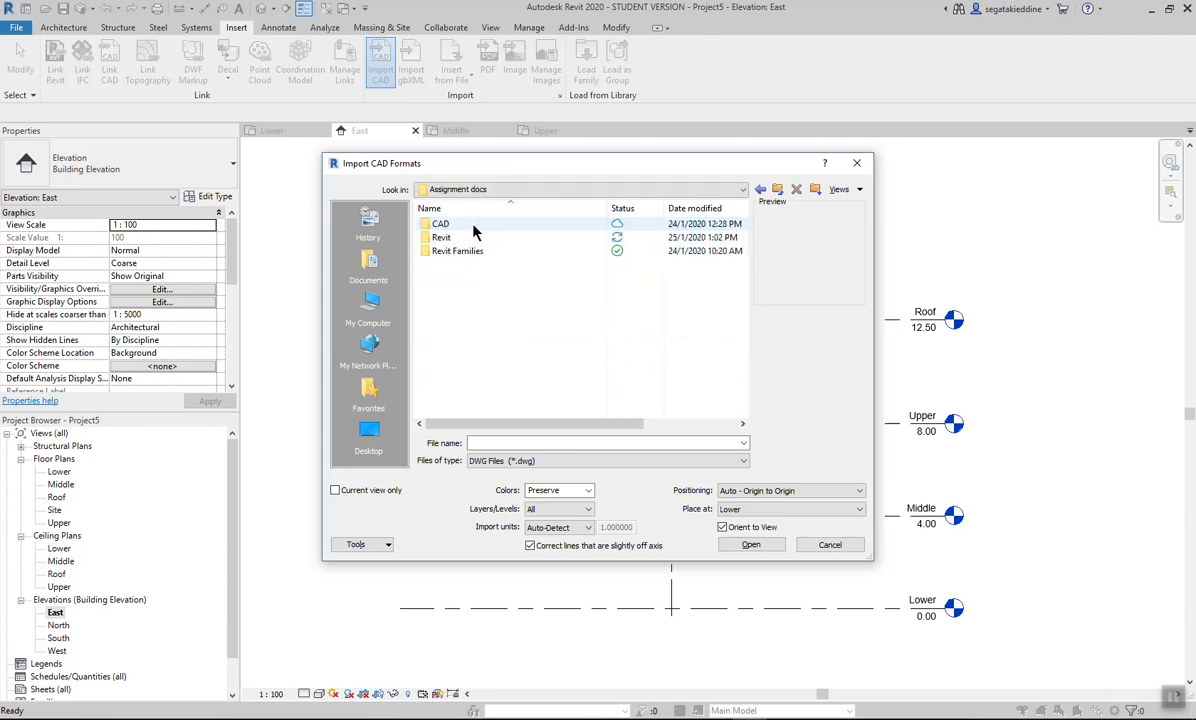
double_click(472, 226)
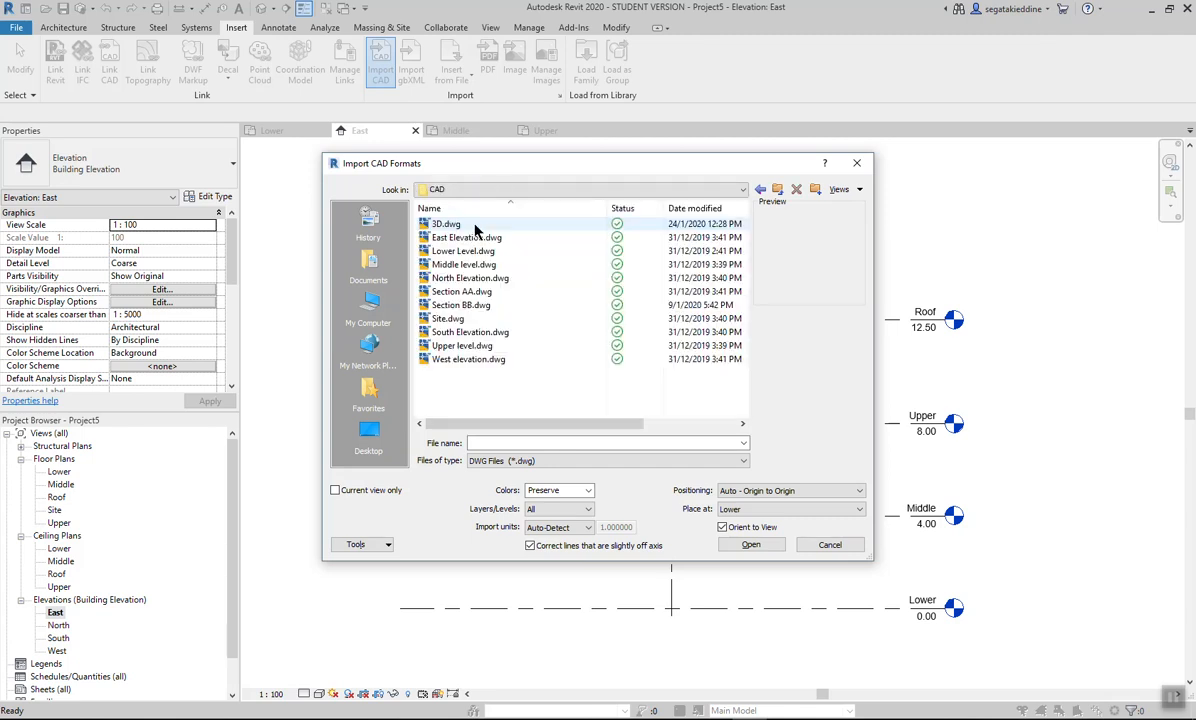
left_click(462, 291)
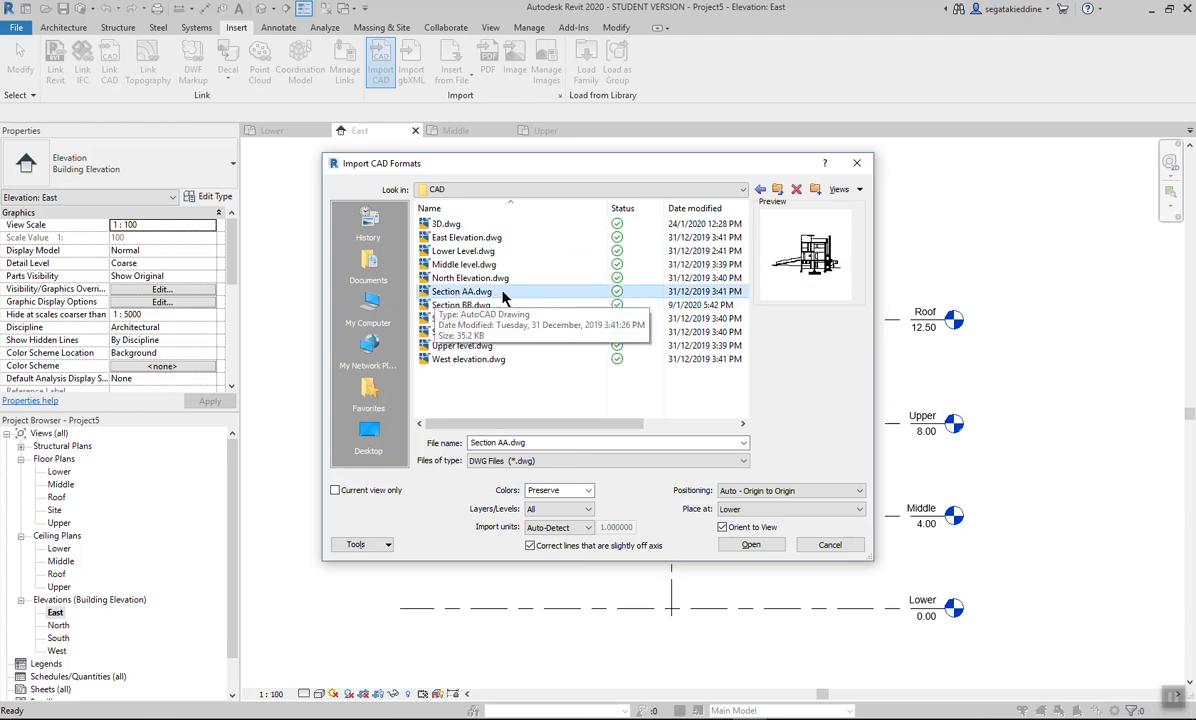
double_click(505, 293)
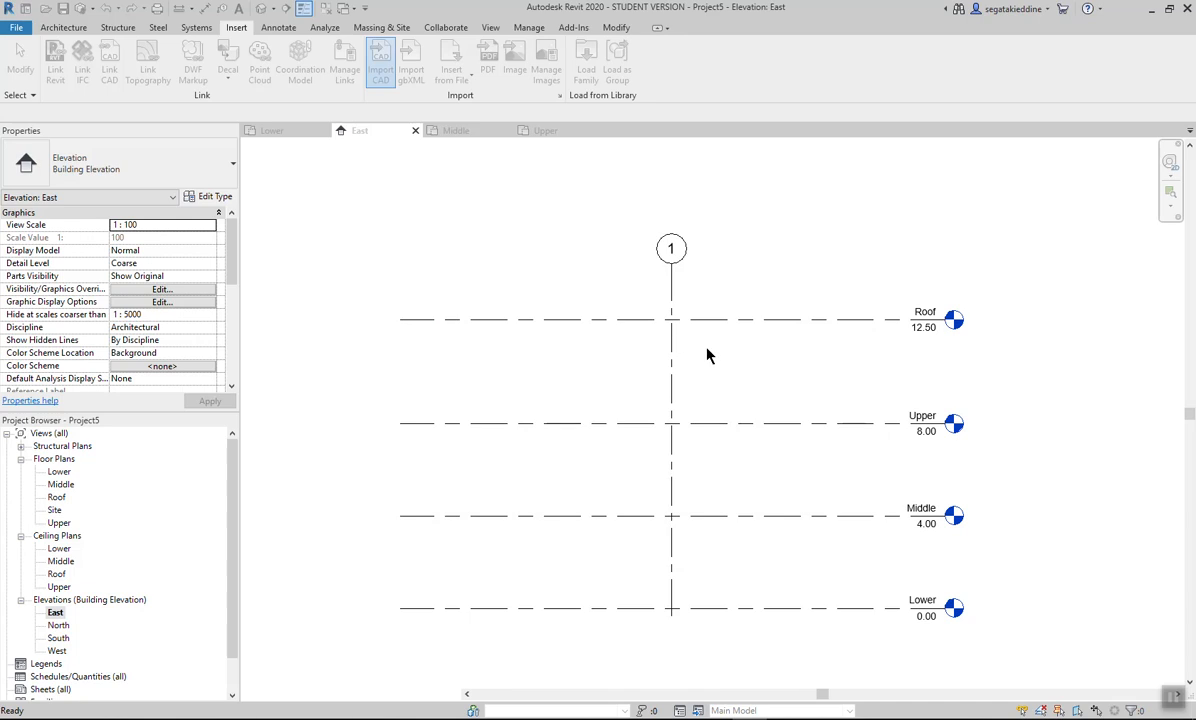
Unpin the imported Section AA drawing and move it down and across grid 1, to a base offset of about -1.79
middle_click_drag(706, 345, 724, 270)
left_click(802, 393)
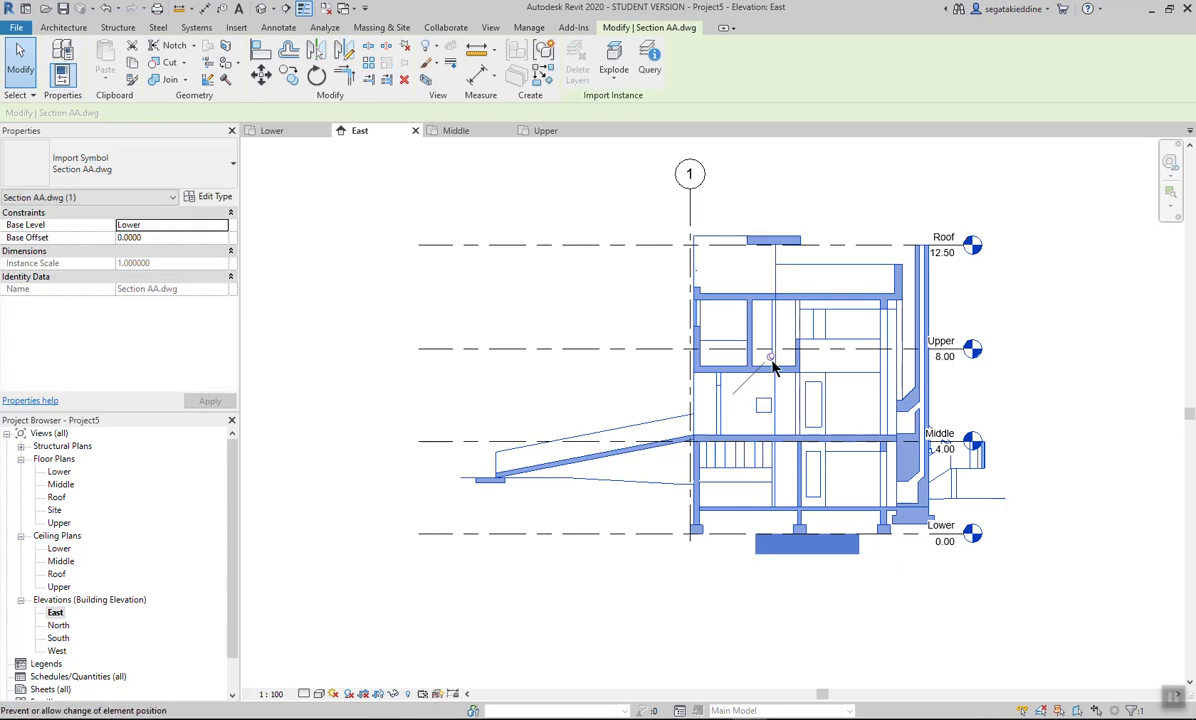
left_click(771, 358)
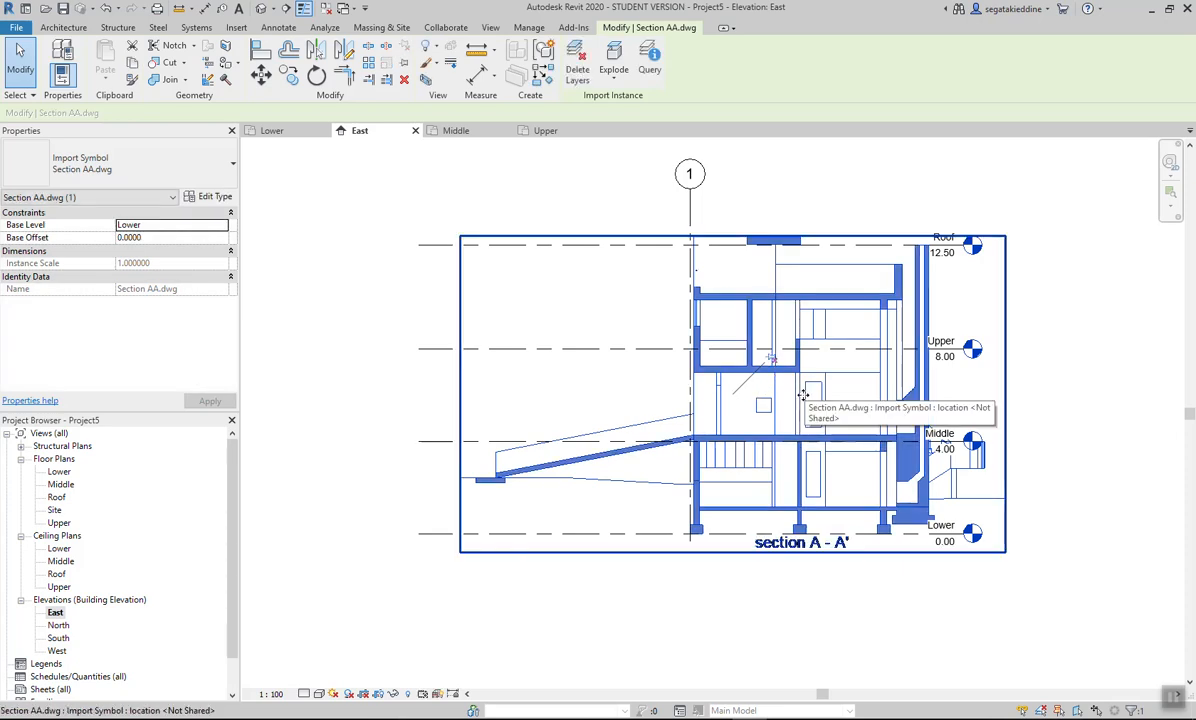
mouse_move(745, 368)
left_mouse_down()
mouse_move(732, 400)
mouse_move(690, 401)
mouse_move(700, 452)
left_mouse_up()
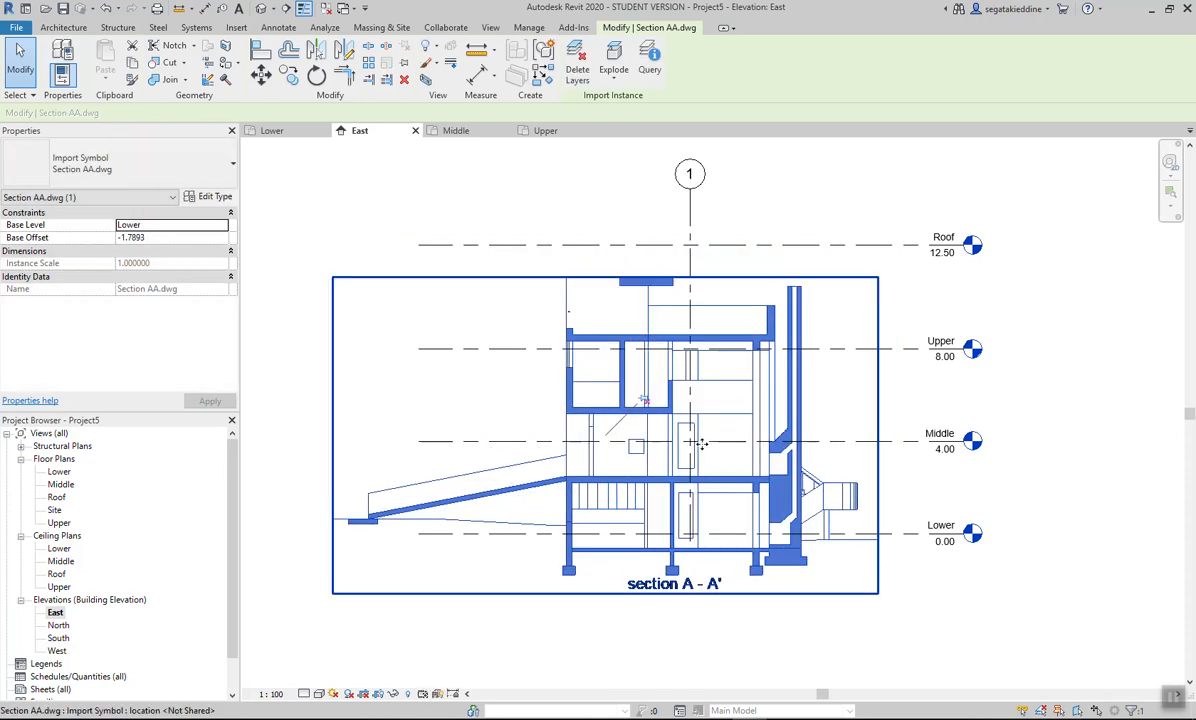
Nudge the Section AA drawing until the top of its lowest floor slab meets the Lower level, at base offset -1.1593
scroll(762, 505, "up", 2)
scroll(760, 496, "down", 1)
key("Up")
key("Up")
key("Up")
key("Up")
key("Up")
key("Up")
key("Up")
key("Up")
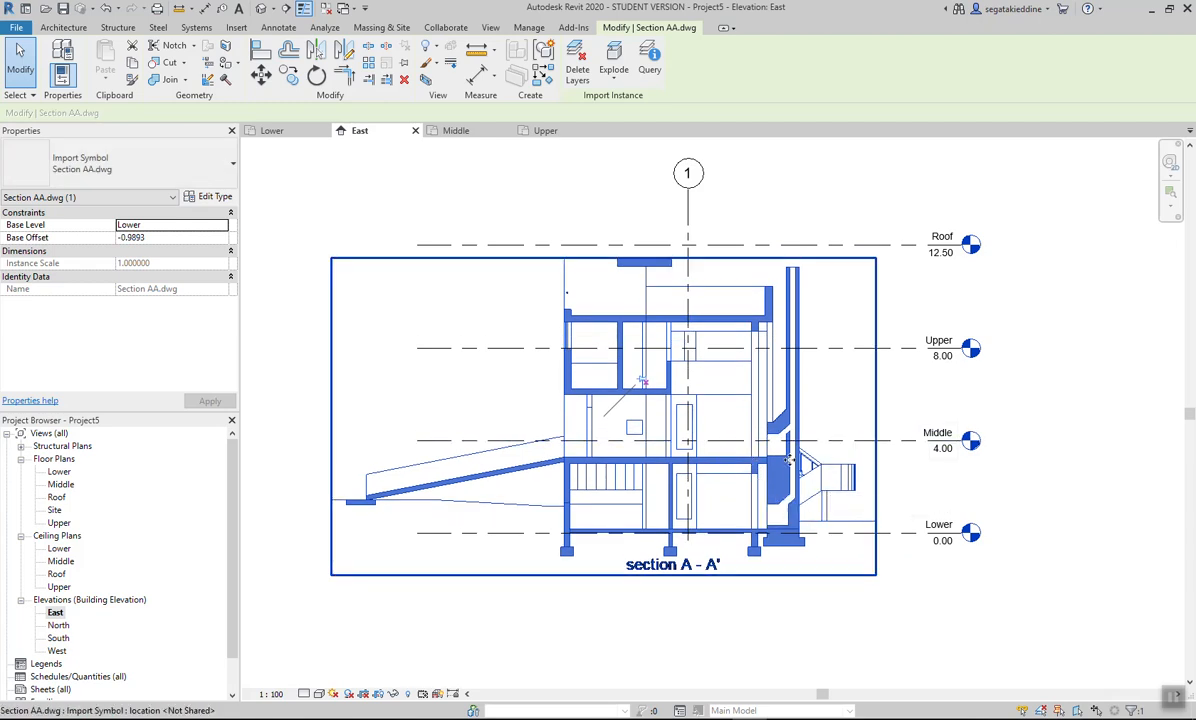
key("Up")
key("Up")
key("Down")
key("Down")
scroll(746, 547, "up", 4)
key("Down")
key("Down")
key("Down")
key("Down")
key("Down")
key("Down")
scroll(730, 505, "up", 5)
key("Up")
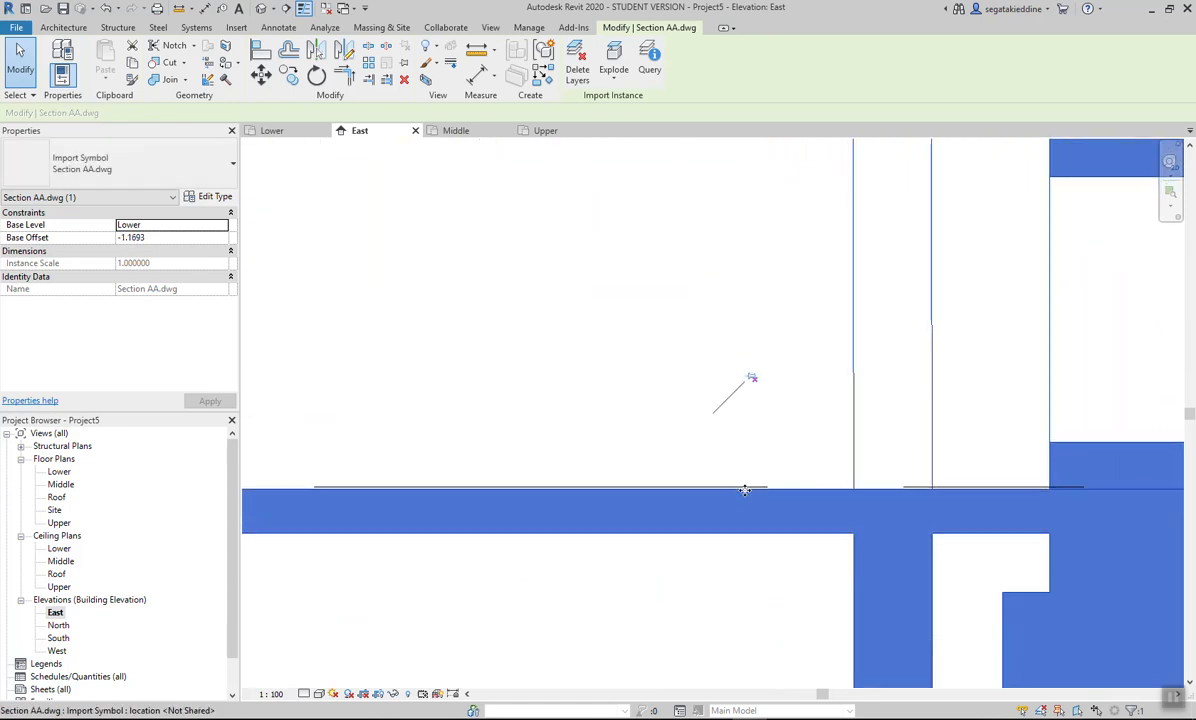
scroll(747, 440, "down", 5)
middle_click_drag(763, 374, 726, 421)
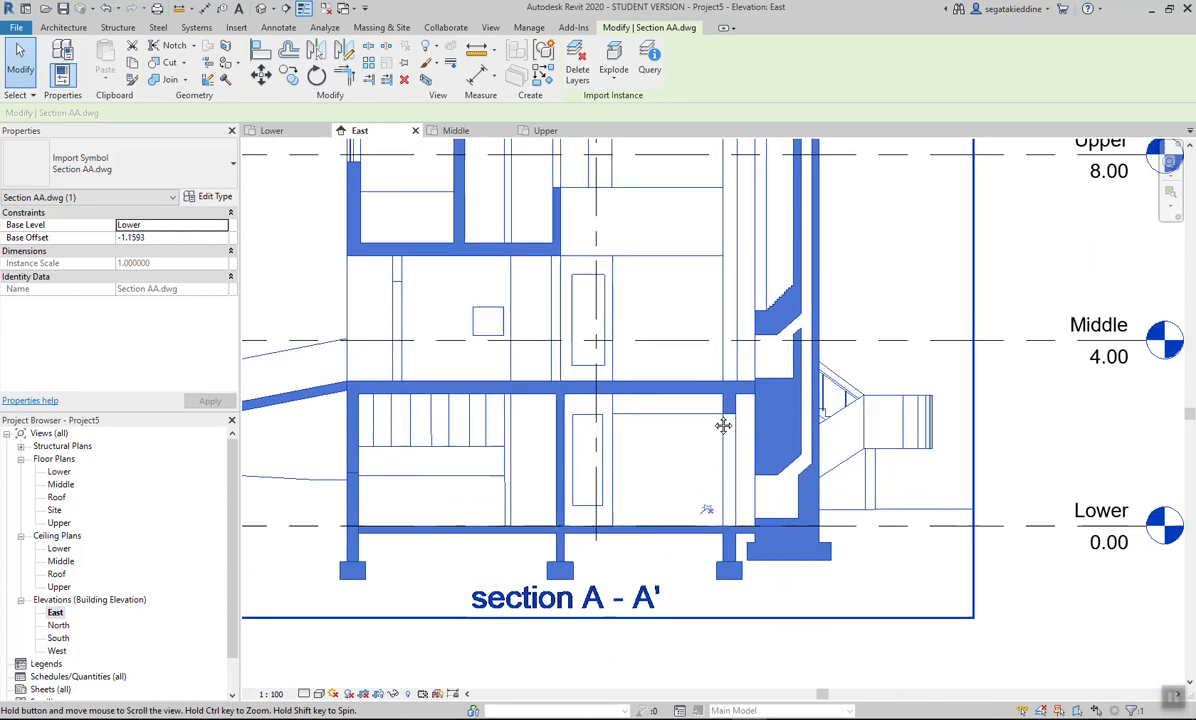
Lower the Middle level onto the top of the section's middle floor slab, at elevation 3.125
left_click(996, 342)
left_click_drag(996, 342, 985, 378)
scroll(717, 376, "up", 3)
scroll(717, 376, "up", 2)
key("Down")
key("Down")
key("Down")
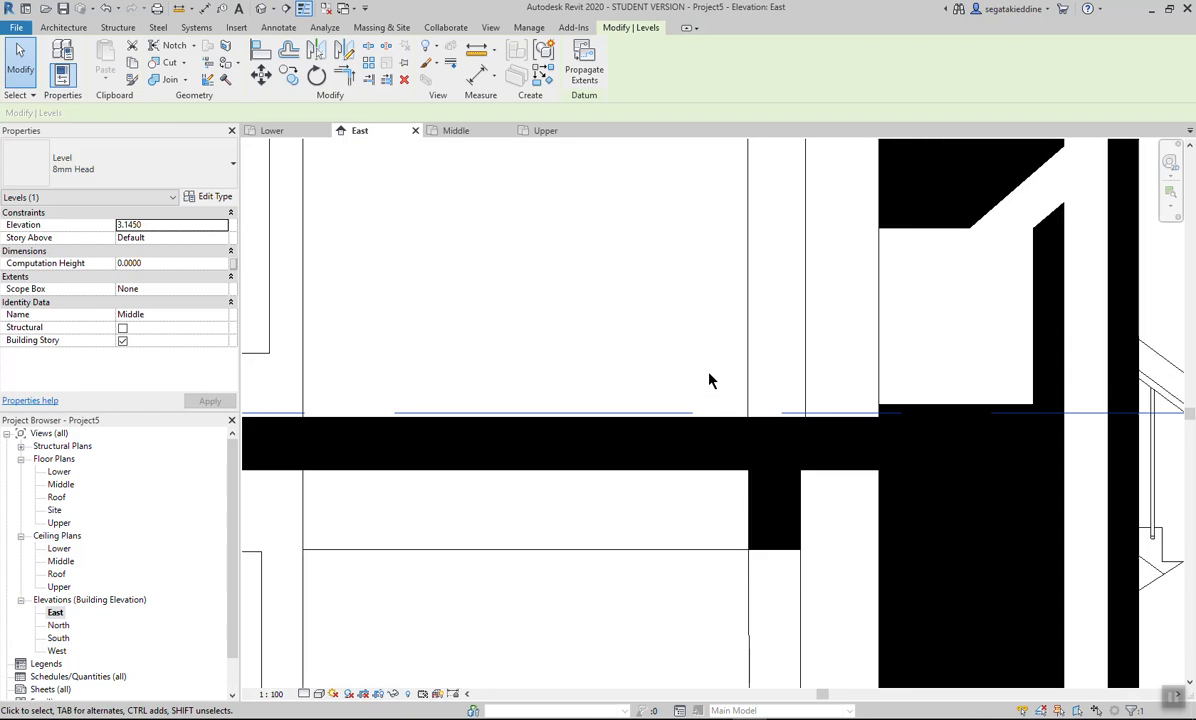
scroll(696, 384, "up", 2)
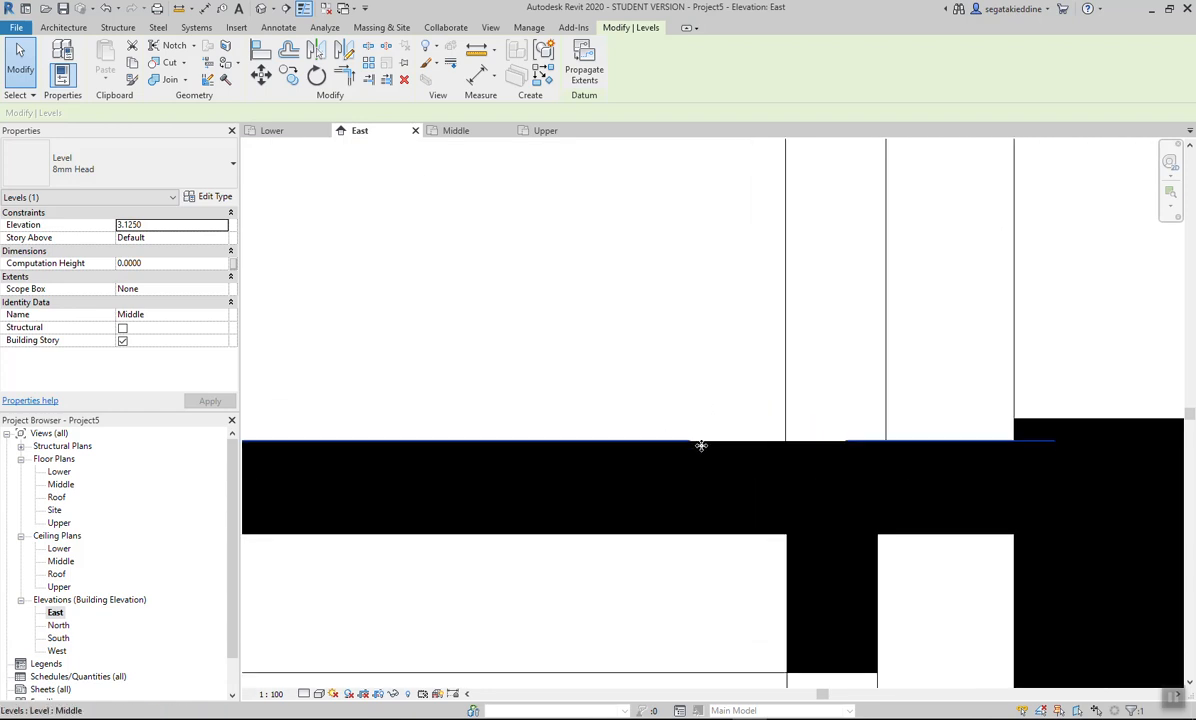
scroll(705, 406, "down", 6)
Lower the Upper level onto the top of the section's upper floor slab, at elevation 6.10
scroll(744, 345, "up", 2)
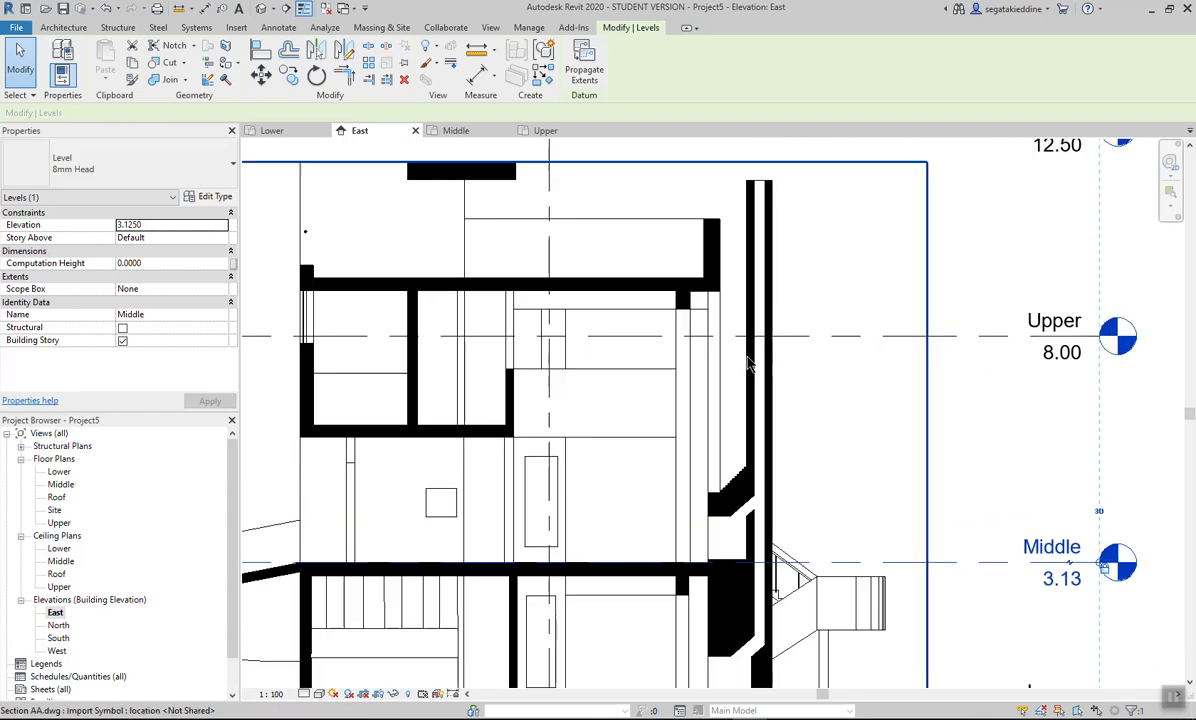
left_click(804, 339)
key("Down")
key("Down")
key("Down")
key("Down")
key("Down")
key("Down")
key("Down")
key("Down")
key("Down")
key("Down")
key("Down")
key("Down")
key("Down")
key("Down")
key("Down")
key("Down")
key("Down")
key("Down")
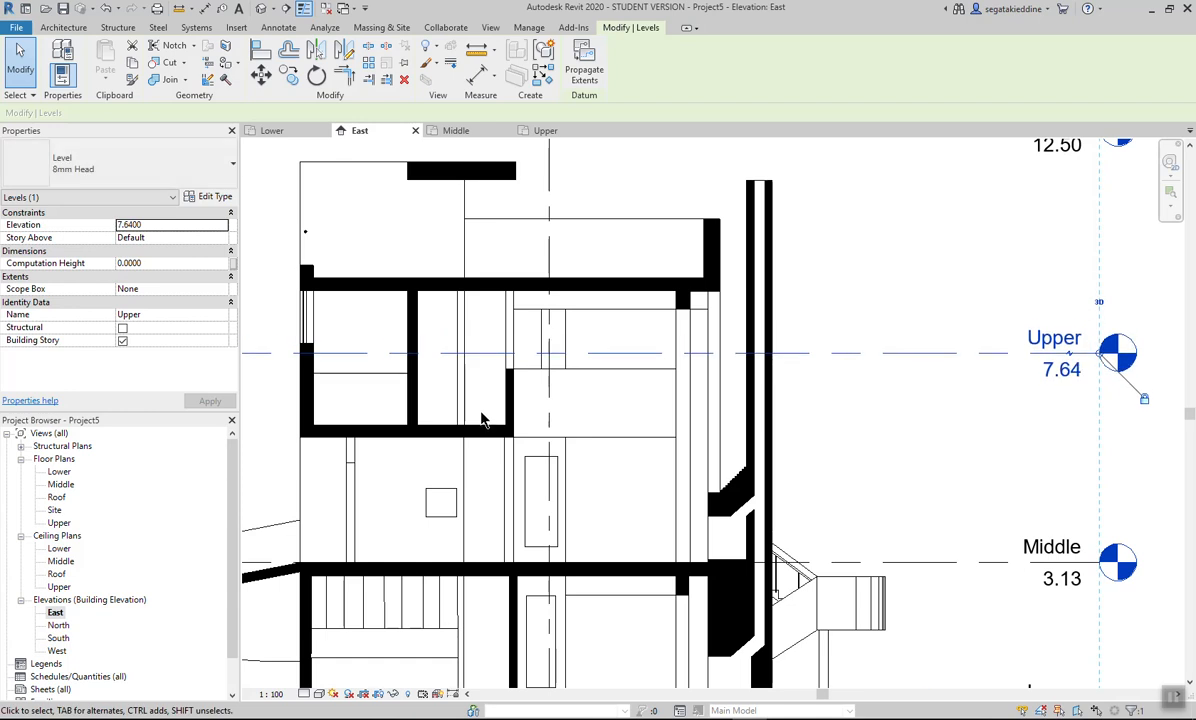
key("Down")
key("Down")
key("Down")
key("Down")
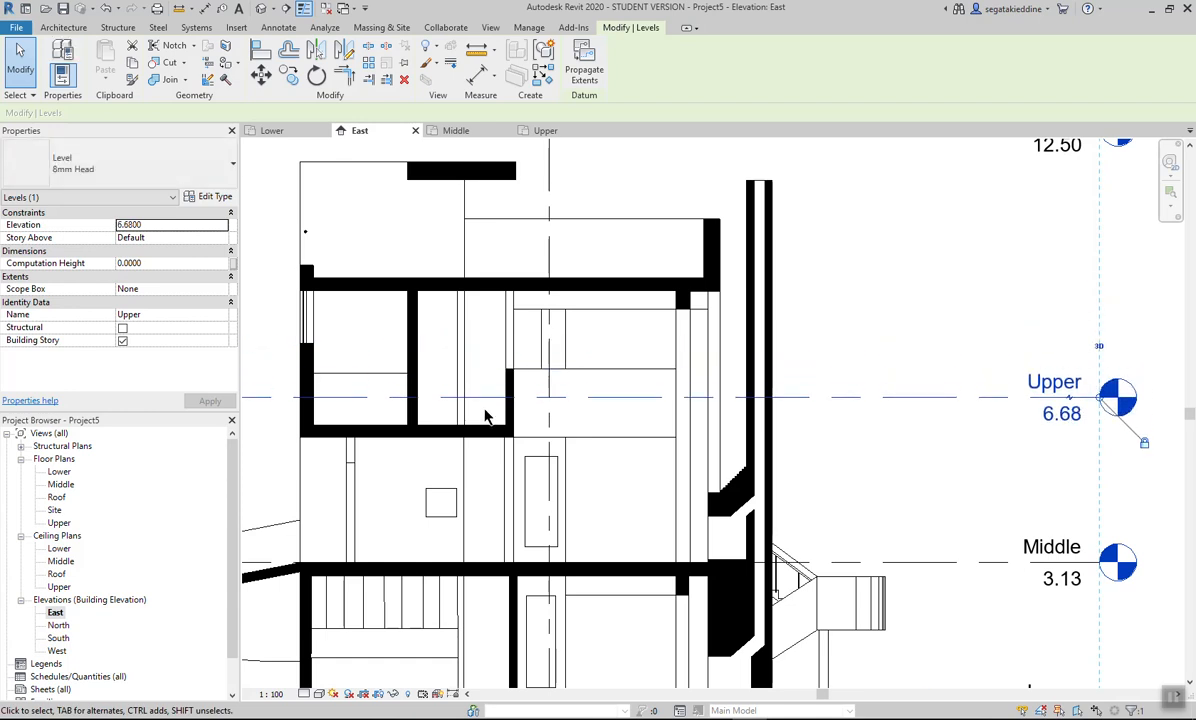
scroll(487, 416, "up", 2)
key("Down")
key("Down")
key("Down")
key("Down")
key("Down")
key("Down")
key("Down")
key("Down")
key("Down")
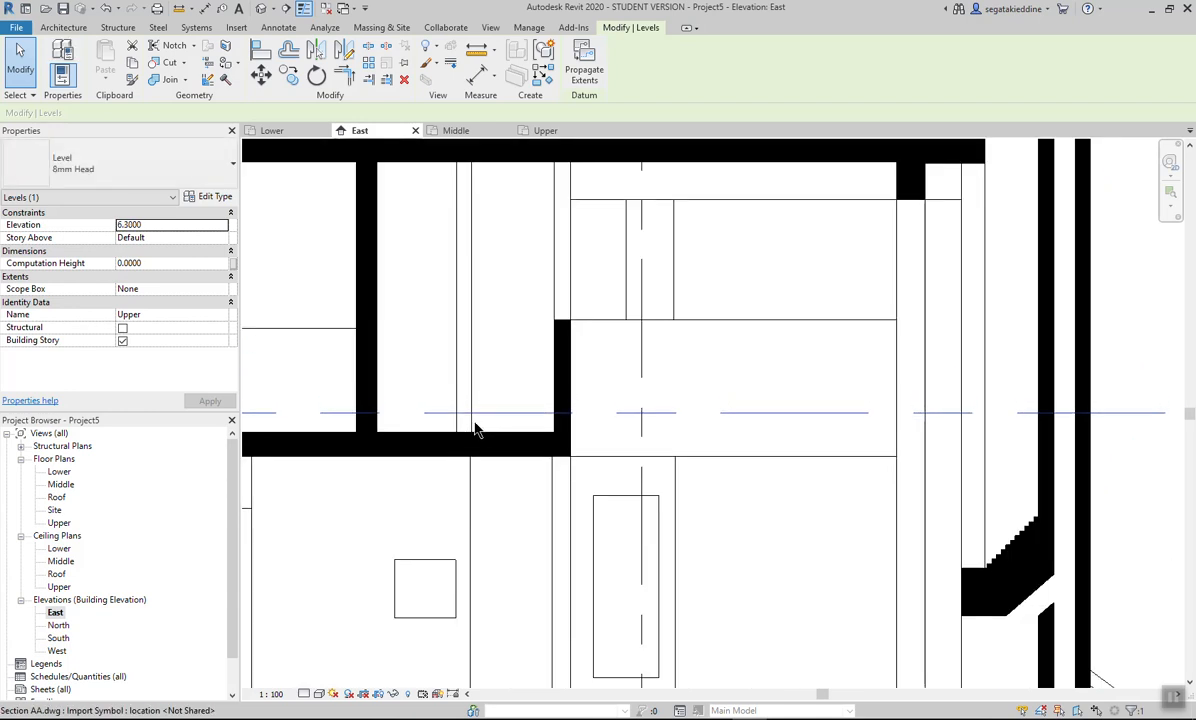
key("Down")
key("Down")
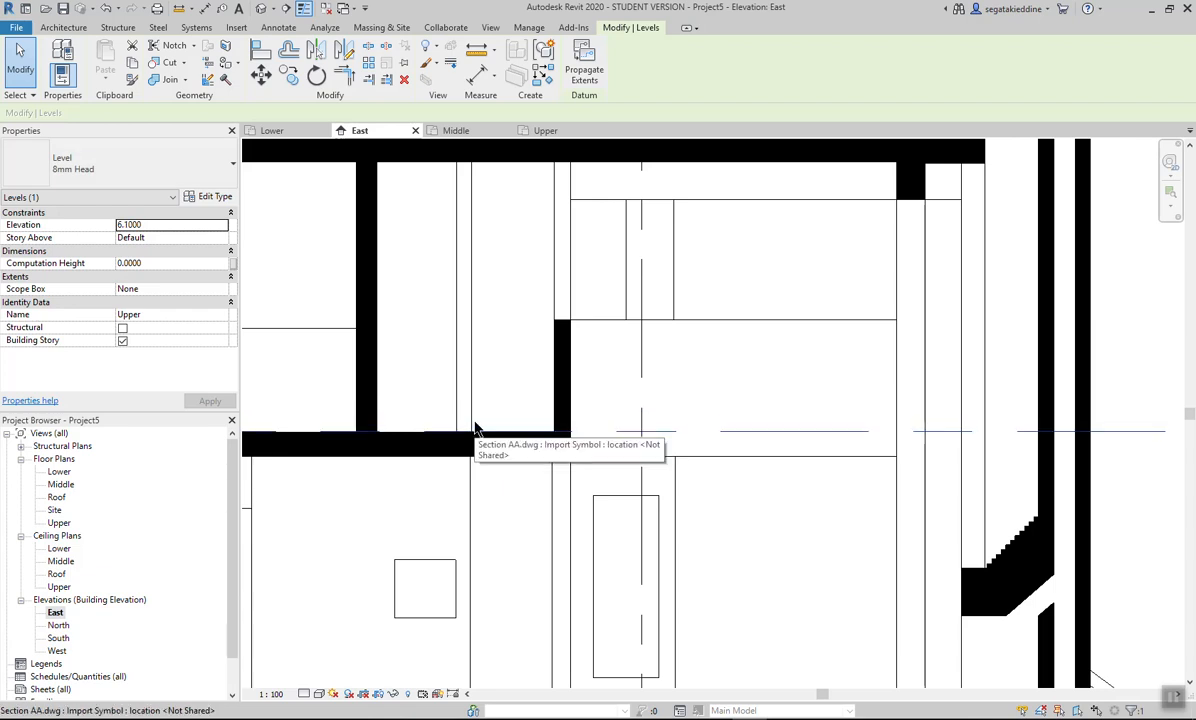
Lower the Roof level onto the top of the section's roof slab, at elevation 9.26, and deselect it
scroll(553, 400, "down", 4)
left_click(825, 237)
key("Down")
key("Down")
key("Down")
key("Down")
key("Down")
key("Down")
key("Down")
key("Down")
key("Down")
key("Down")
key("Down")
key("Down")
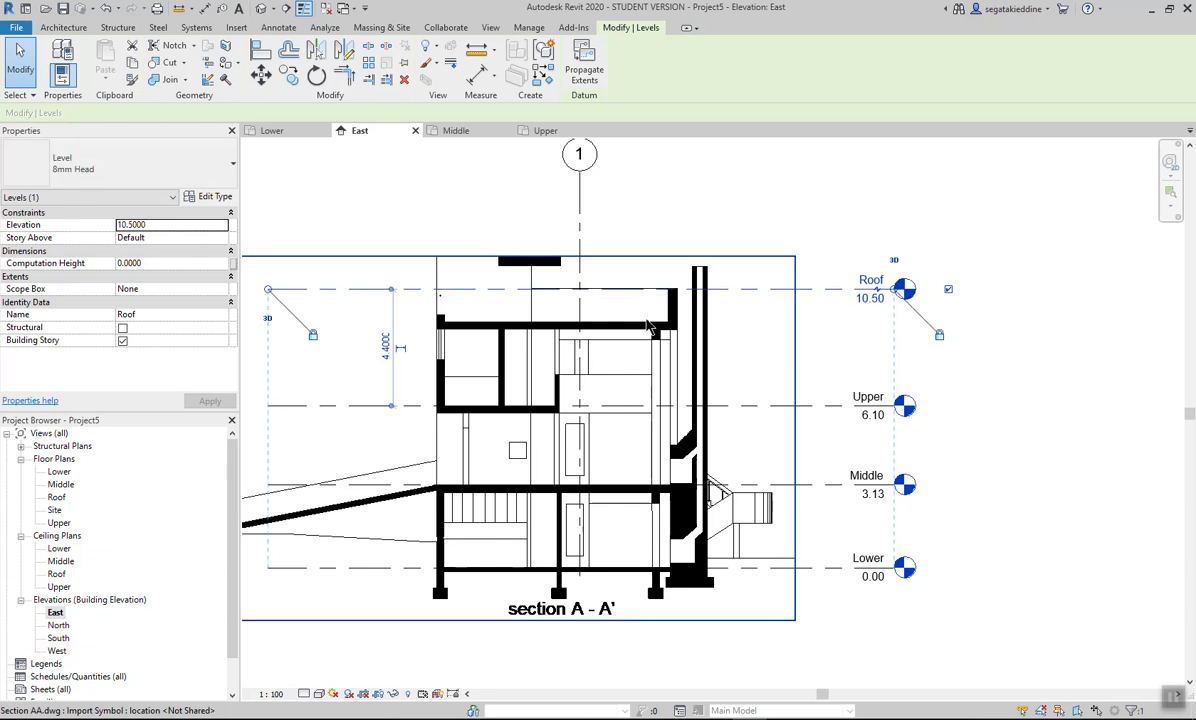
key("Down")
key("Down")
key("Down")
key("Down")
key("Down")
key("Down")
key("Down")
key("Down")
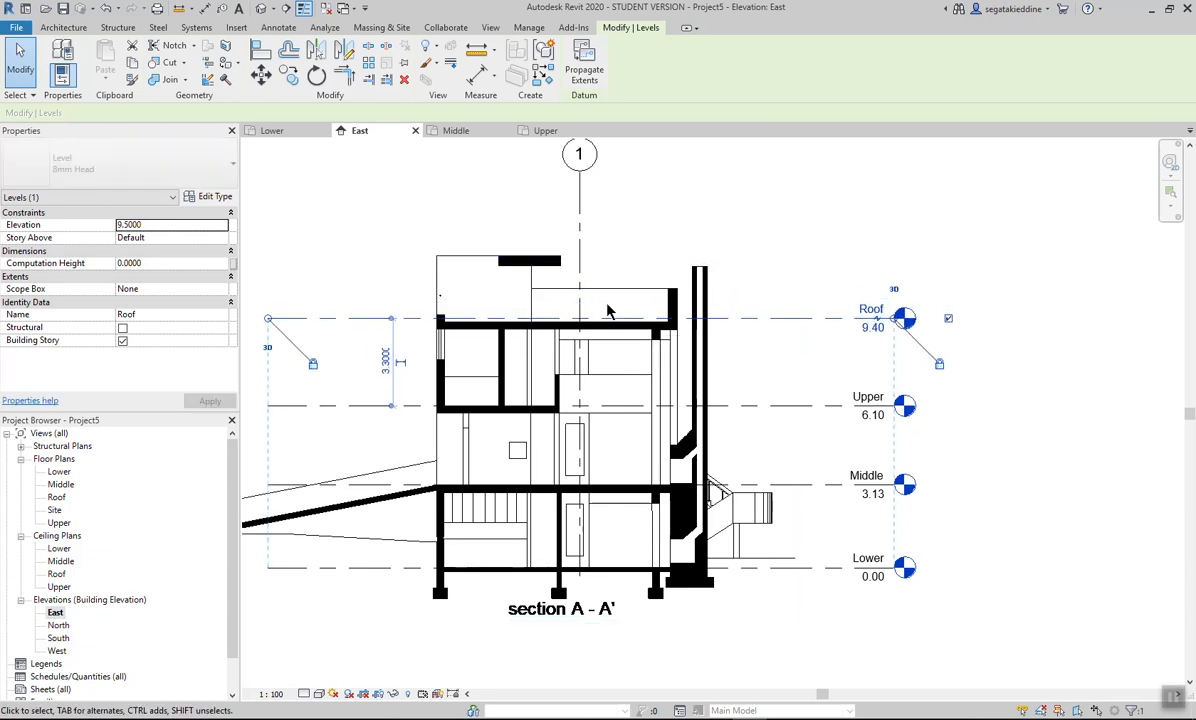
scroll(606, 315, "up", 4)
key("Down")
scroll(600, 323, "up", 2)
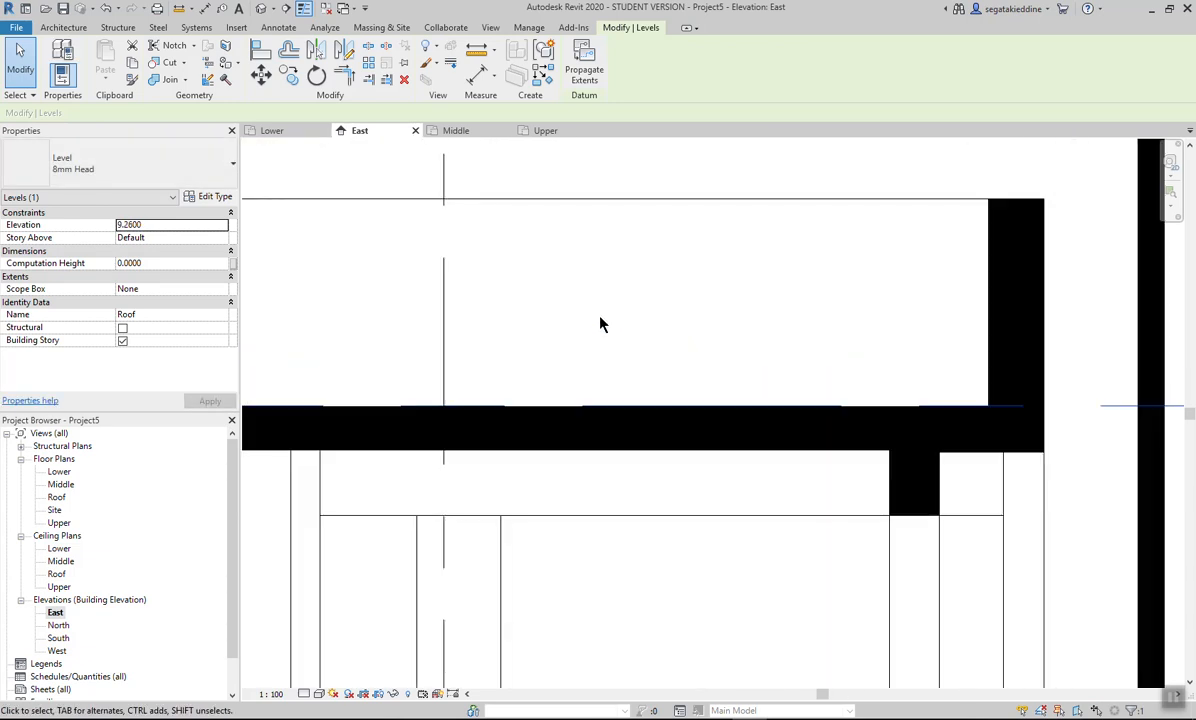
scroll(603, 345, "up", 2)
scroll(603, 350, "down", 6)
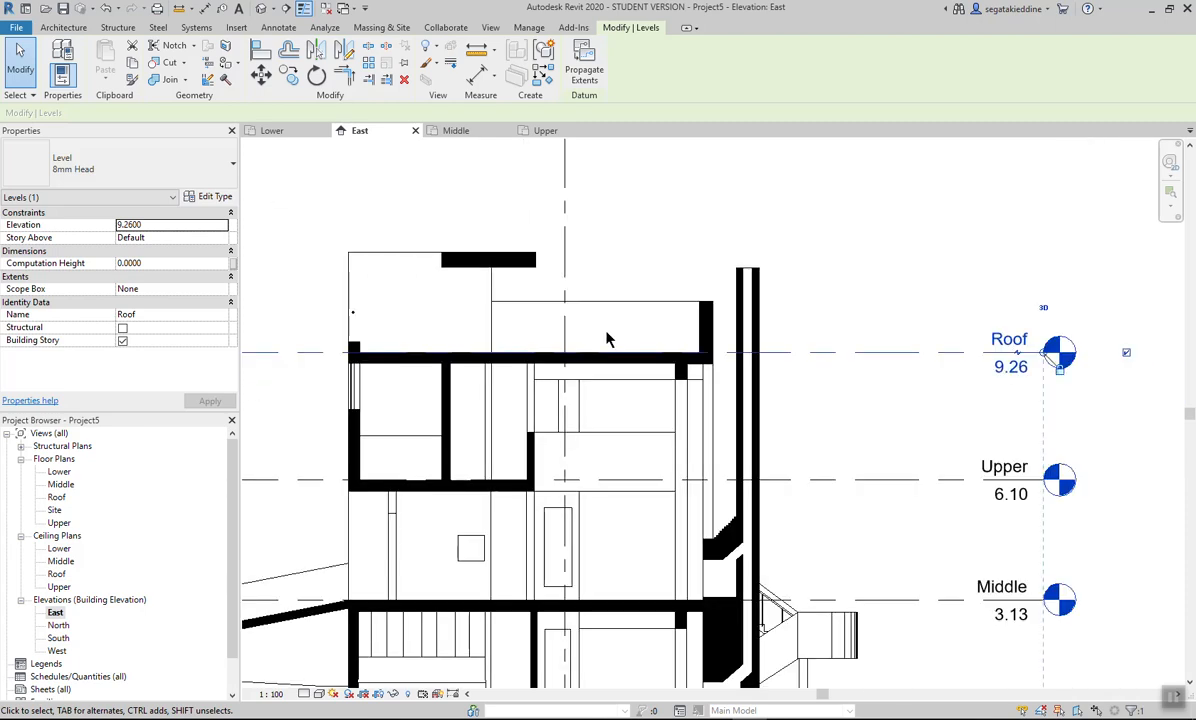
left_click(978, 445)
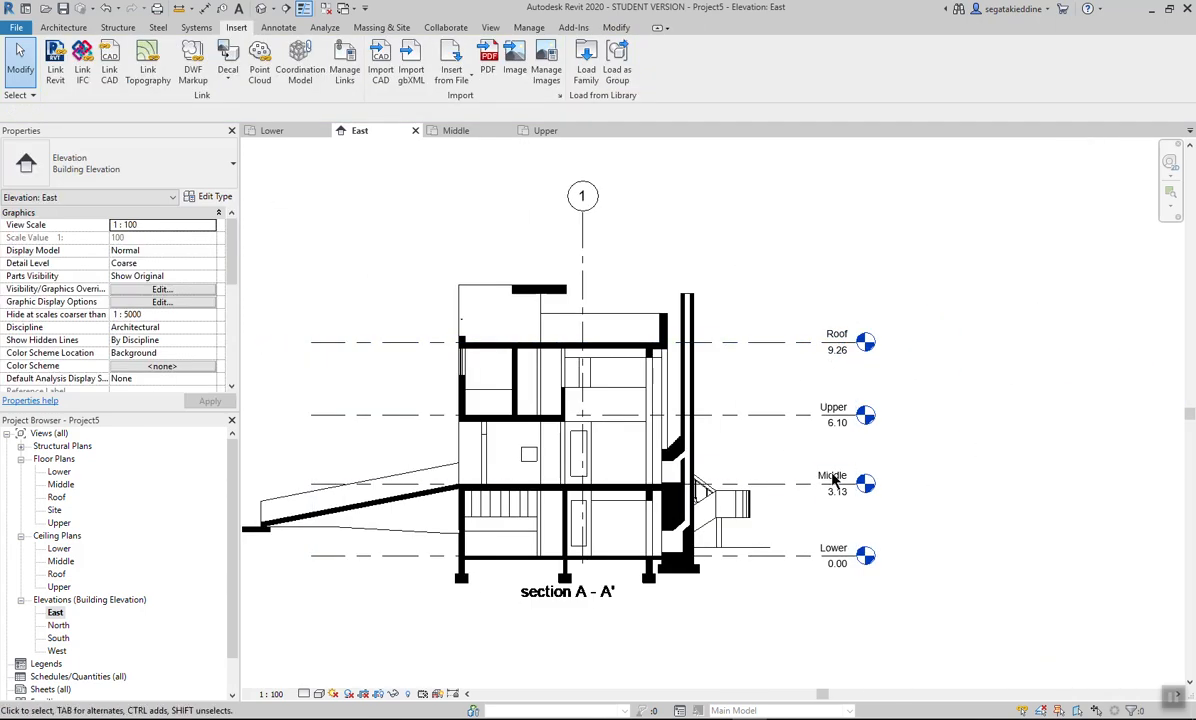
Place a continuous aligned dimension string through the Roof, Upper, Middle and Lower levels beside the level heads
left_click(203, 9)
left_click(765, 342)
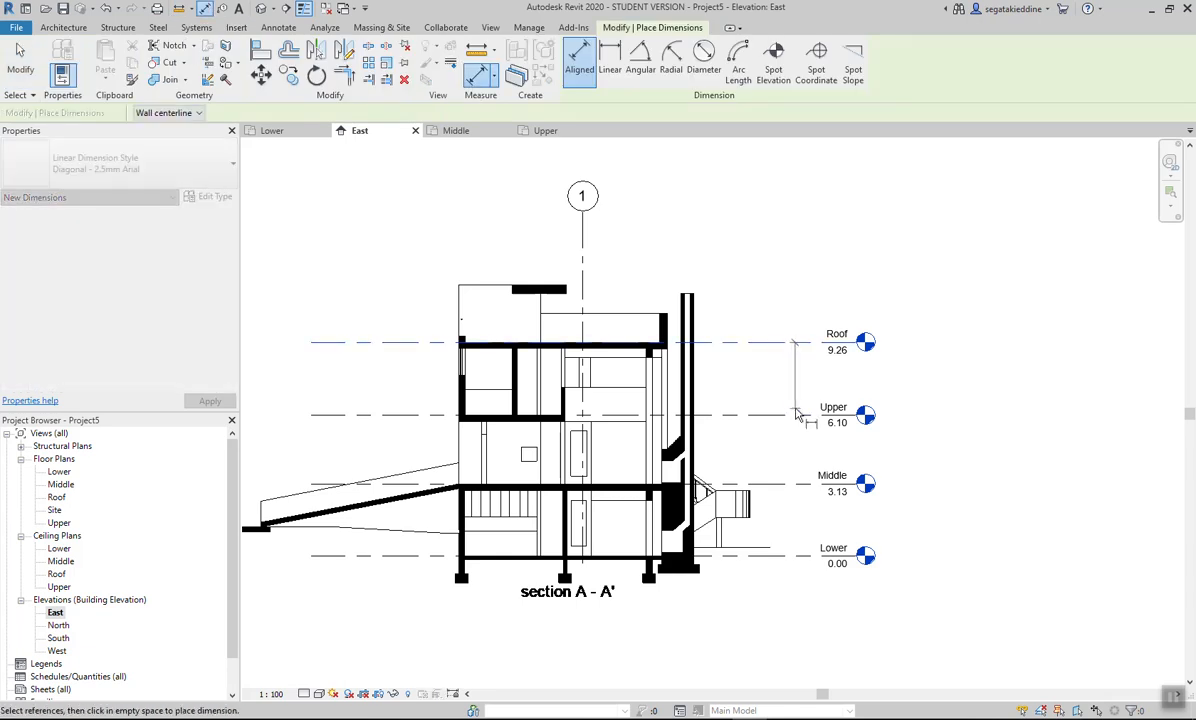
left_click(797, 415)
left_click(797, 483)
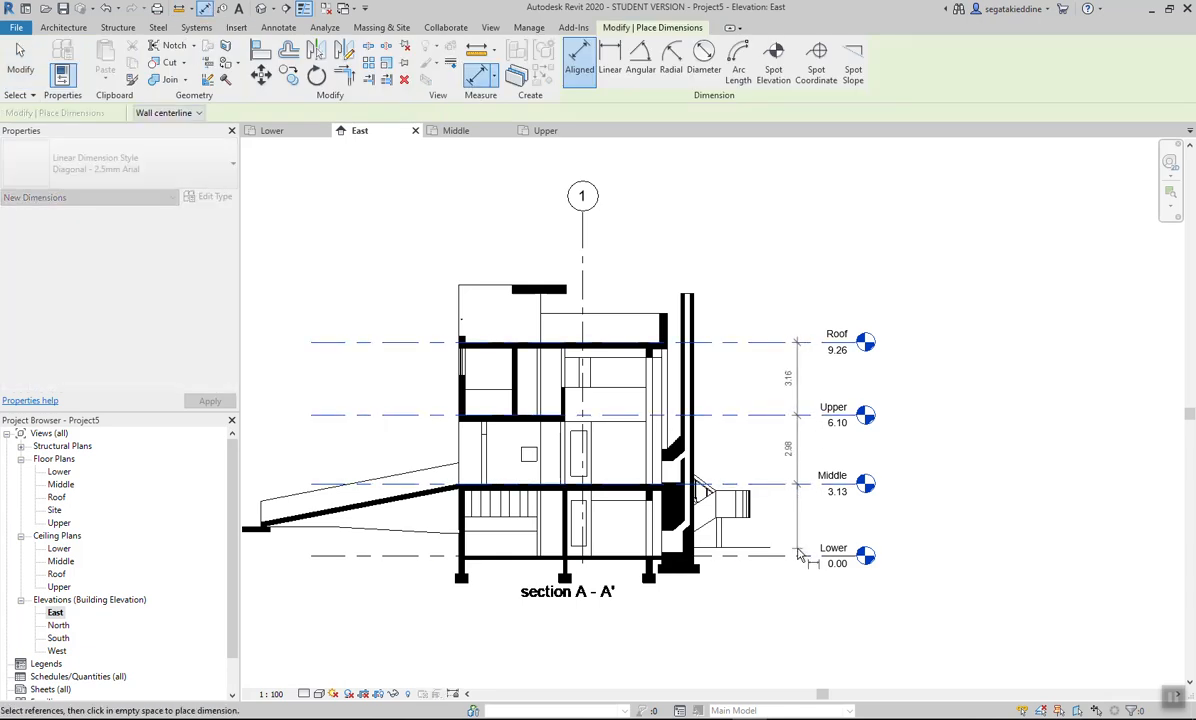
left_click(798, 556)
left_click(802, 548)
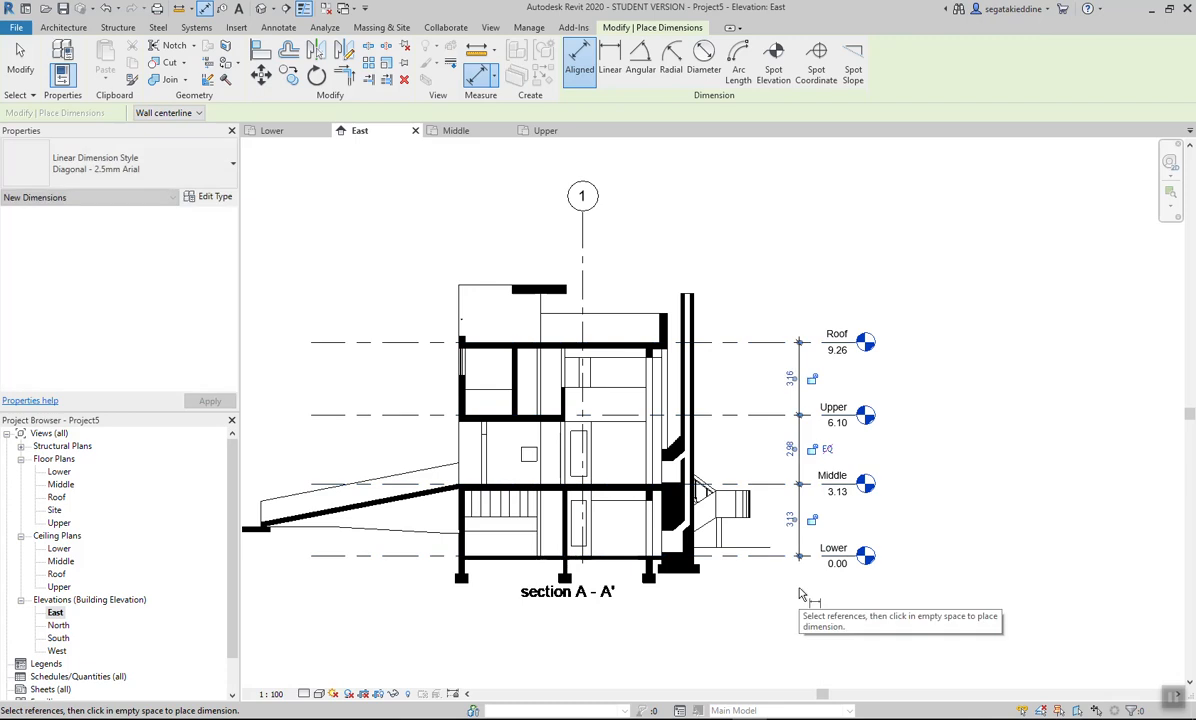
scroll(818, 527, "up", 3)
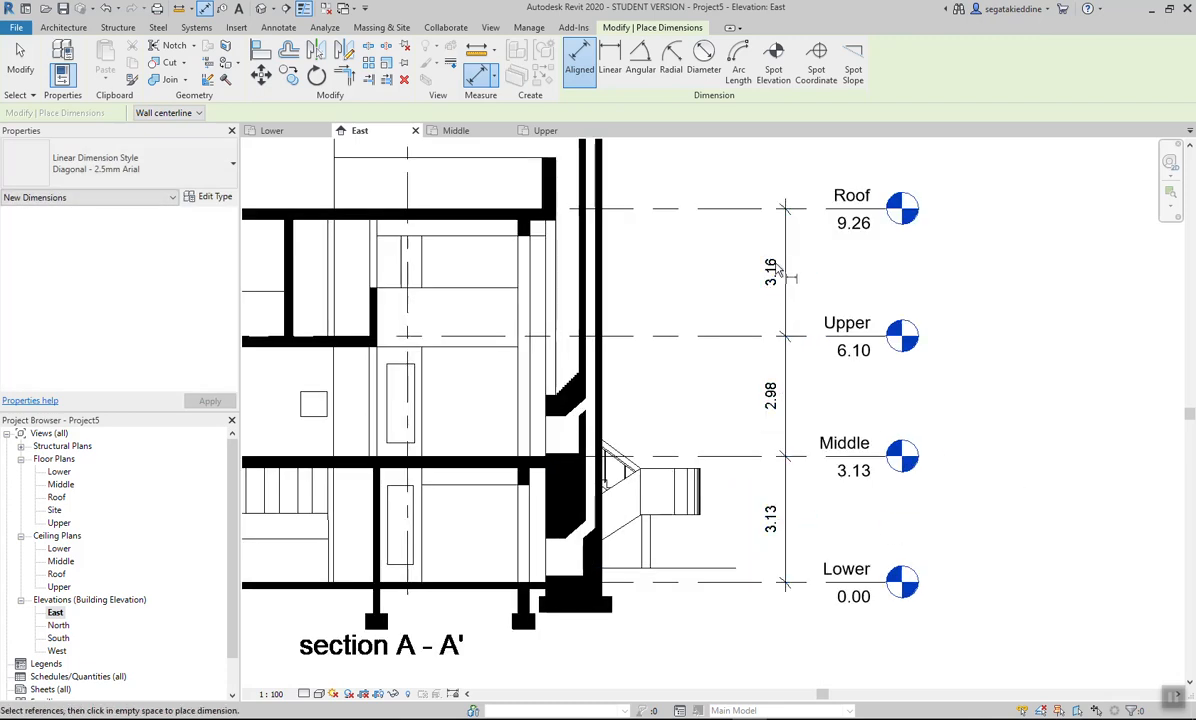
middle_click_drag(782, 542, 845, 540)
scroll(843, 540, "down", 3)
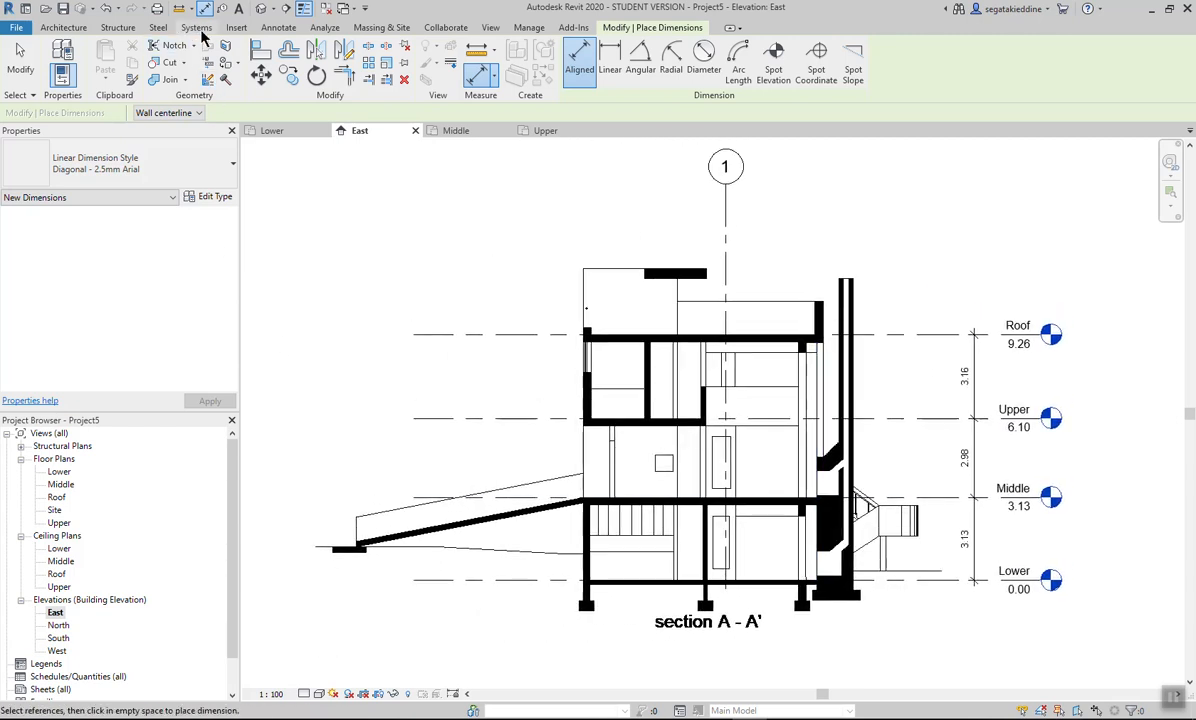
Open the default 3D view, orbit around the levels and select the imported Section AA drawing
left_click(259, 11)
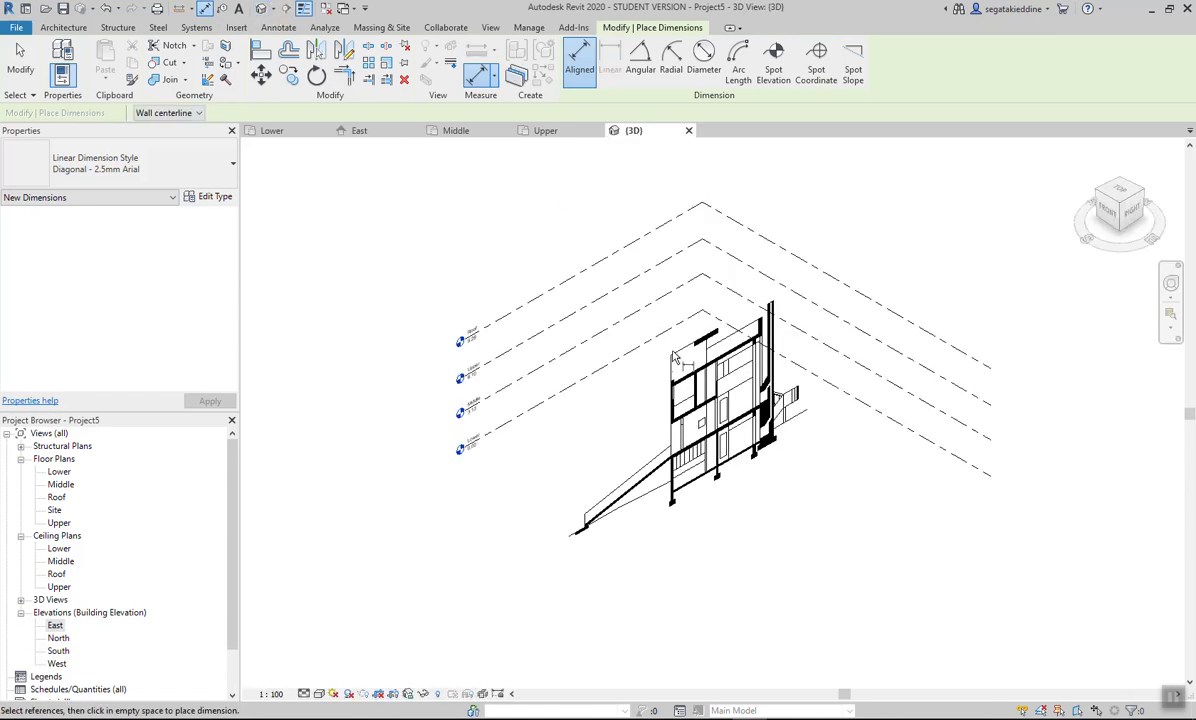
middle_click_drag(652, 411, 590, 374, "shift")
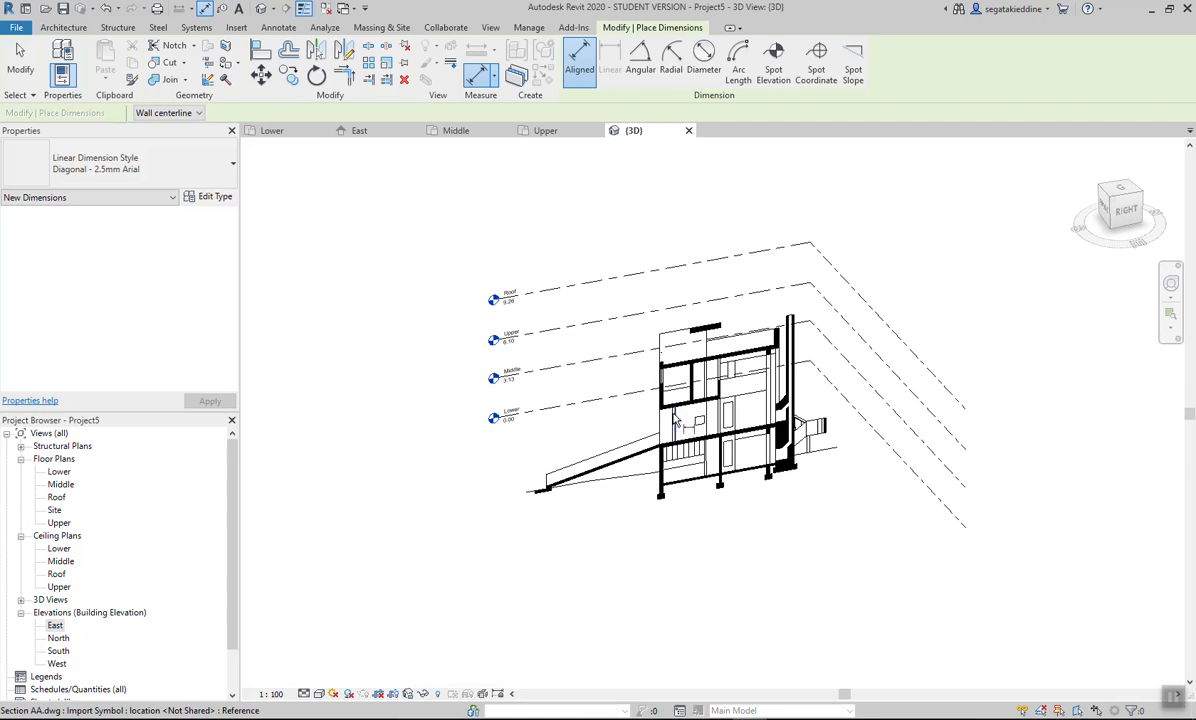
key("Escape")
left_click(681, 440)
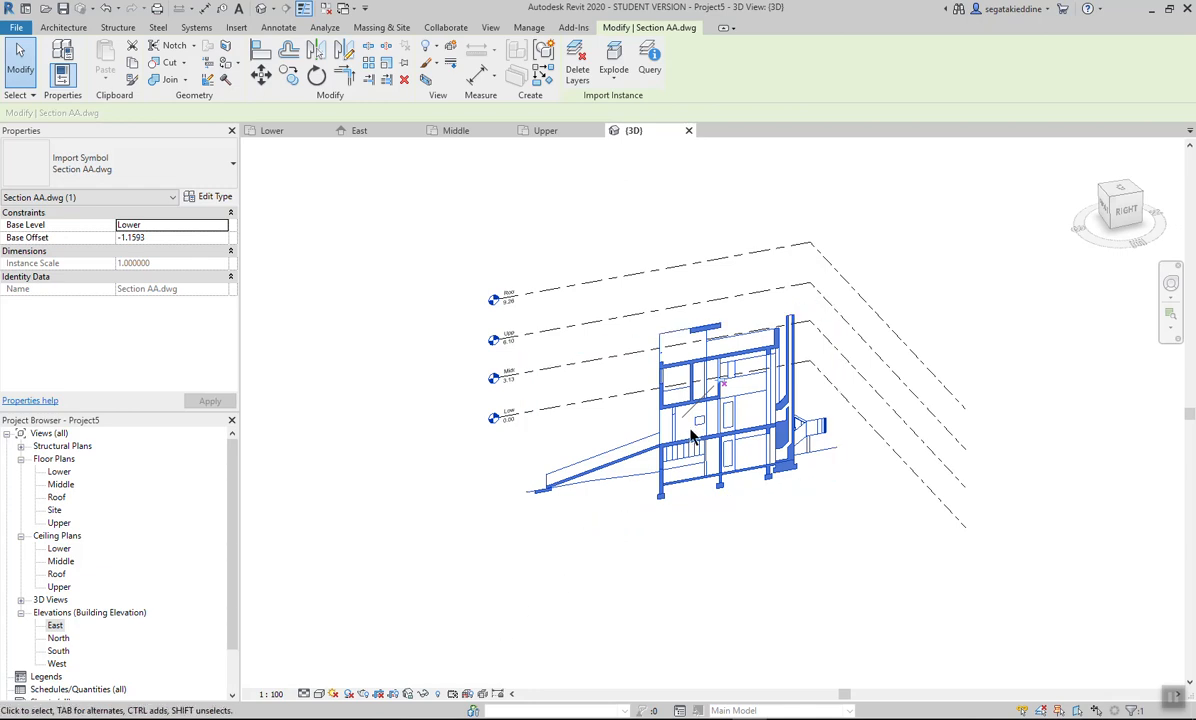
Hide the selected Section AA drawing in the 3D view as an element
right_click(698, 437)
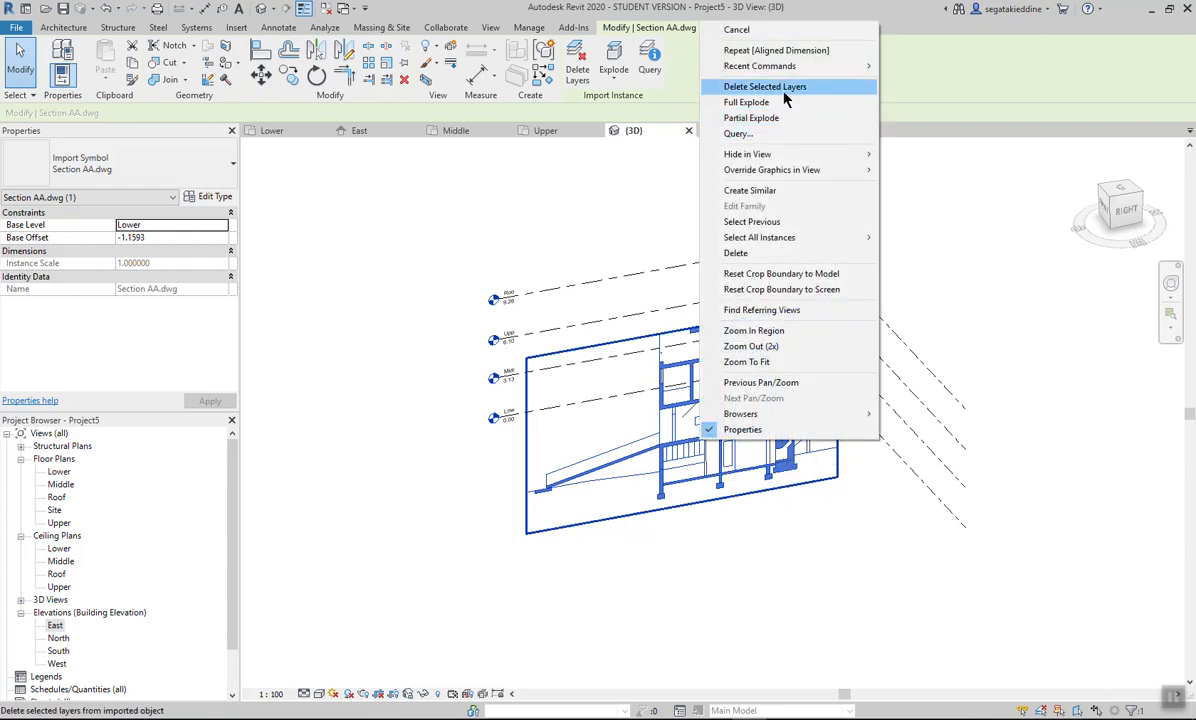
mouse_move(790, 155)
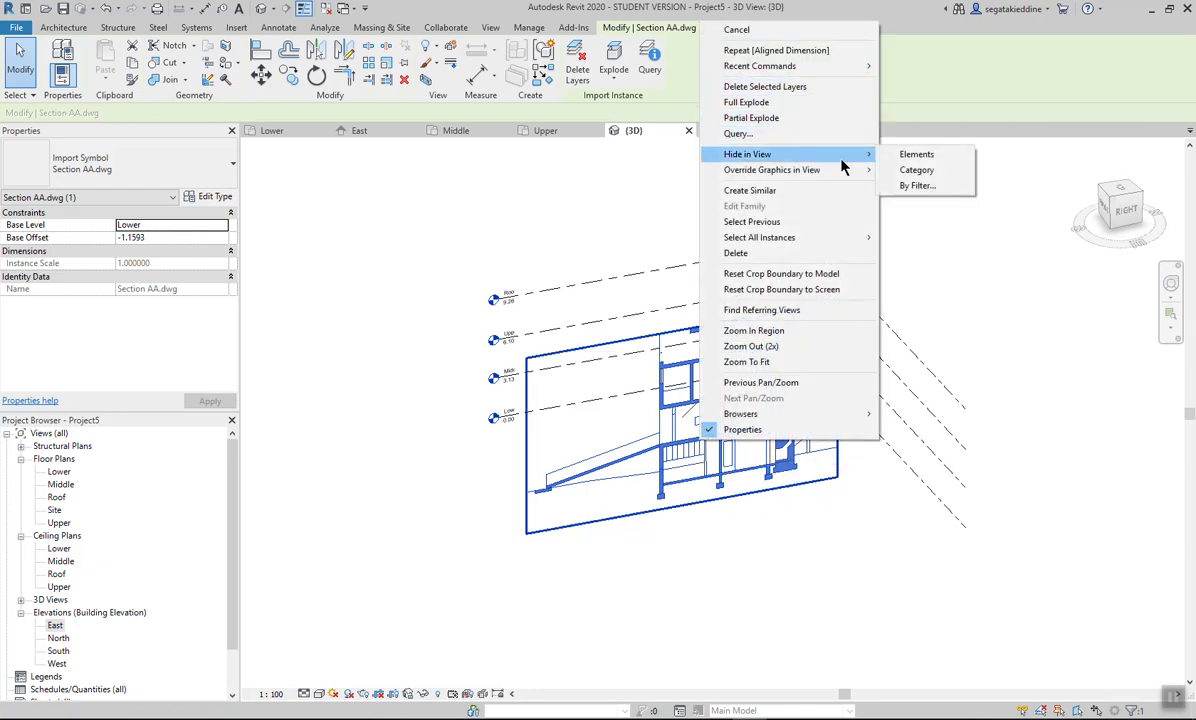
left_click(911, 157)
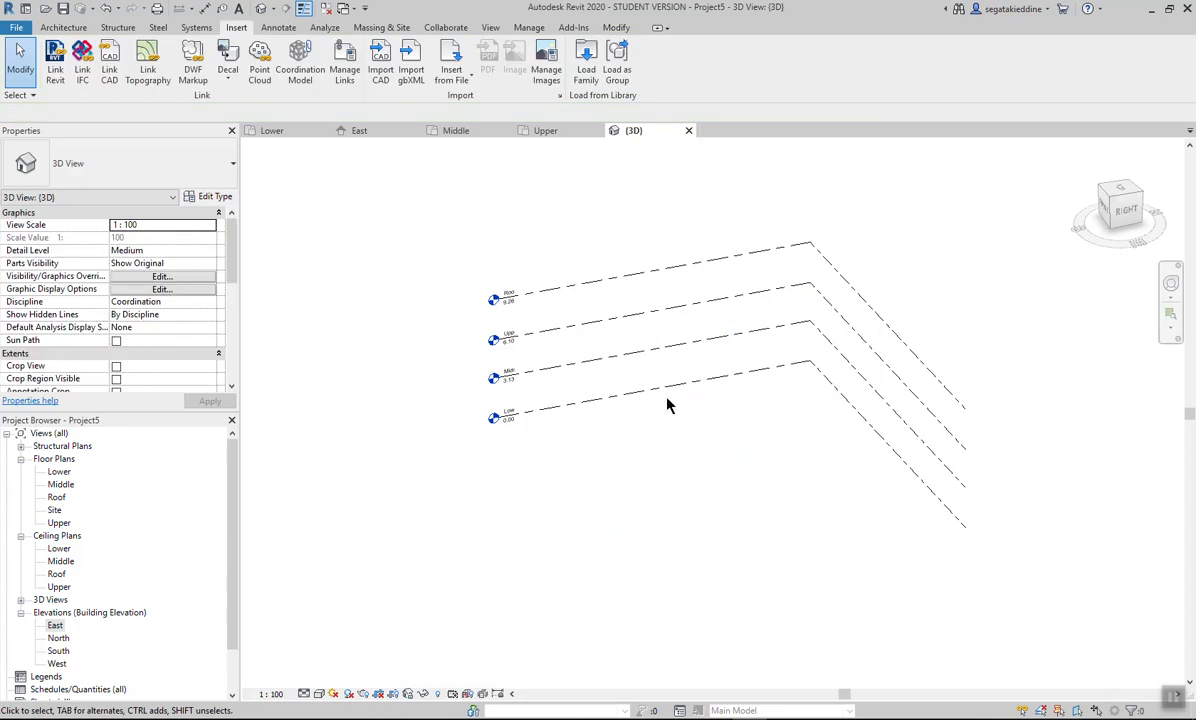
Open the Middle floor plan and import Middle level.dwg, placed at the Middle level with origin-to-origin positioning
double_click(61, 485)
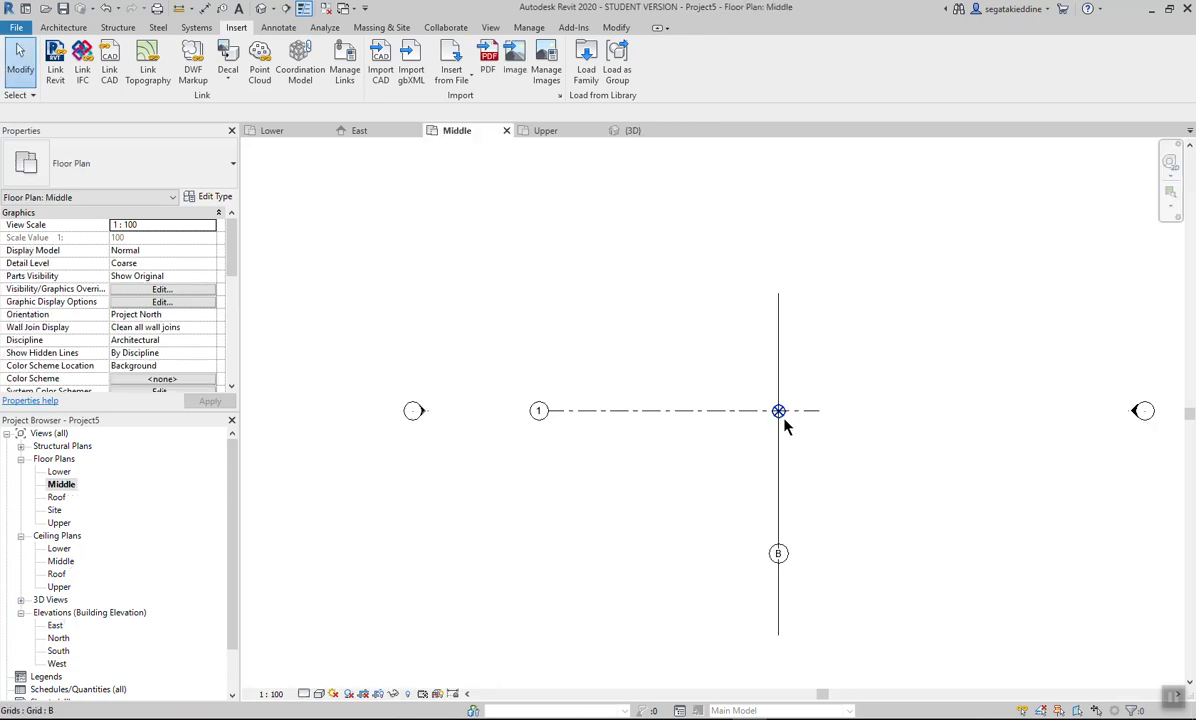
left_click(381, 55)
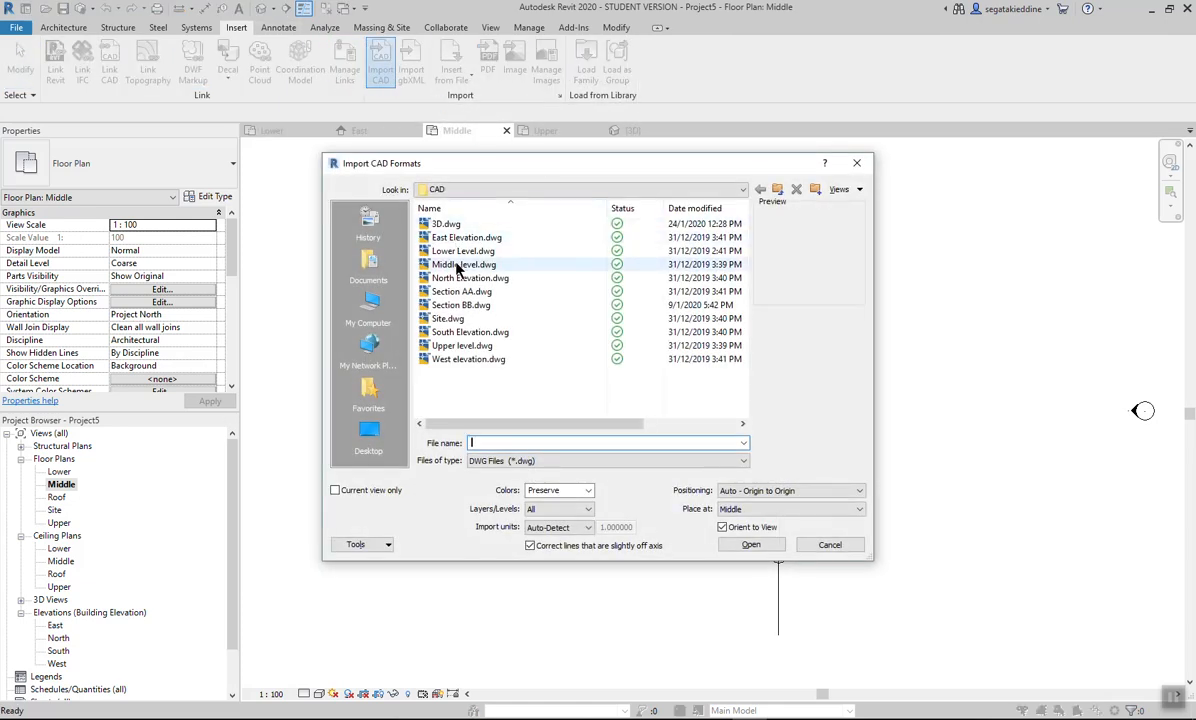
left_click(468, 265)
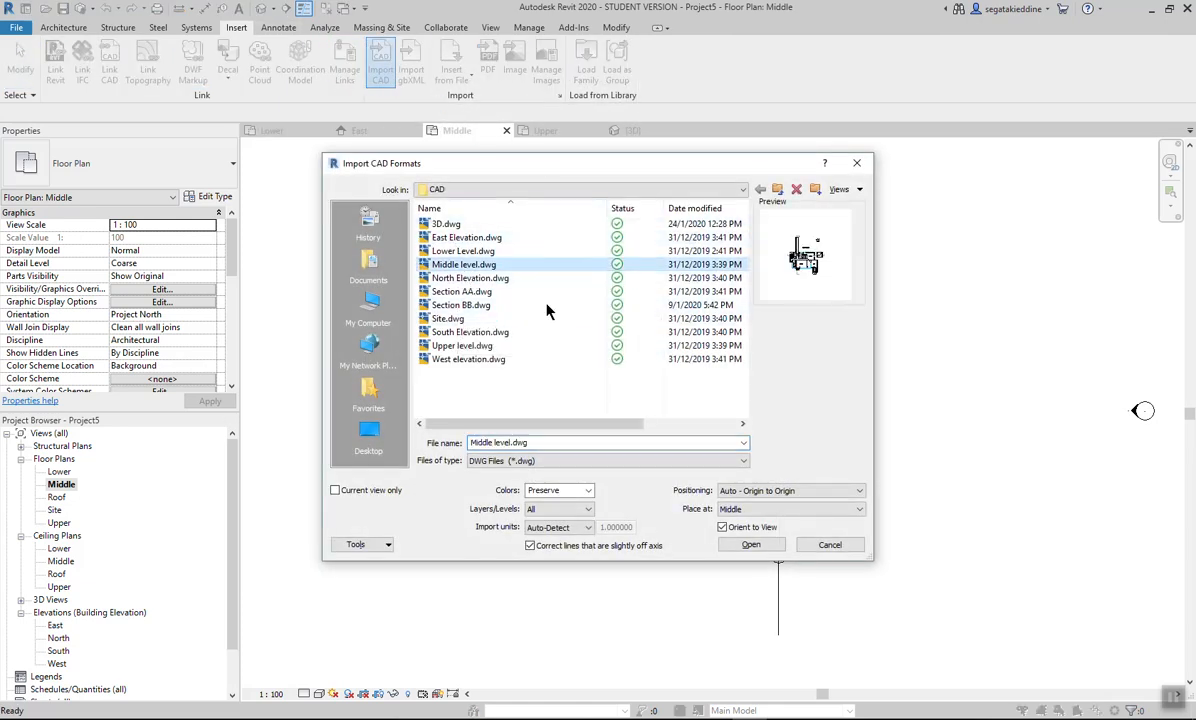
double_click(463, 265)
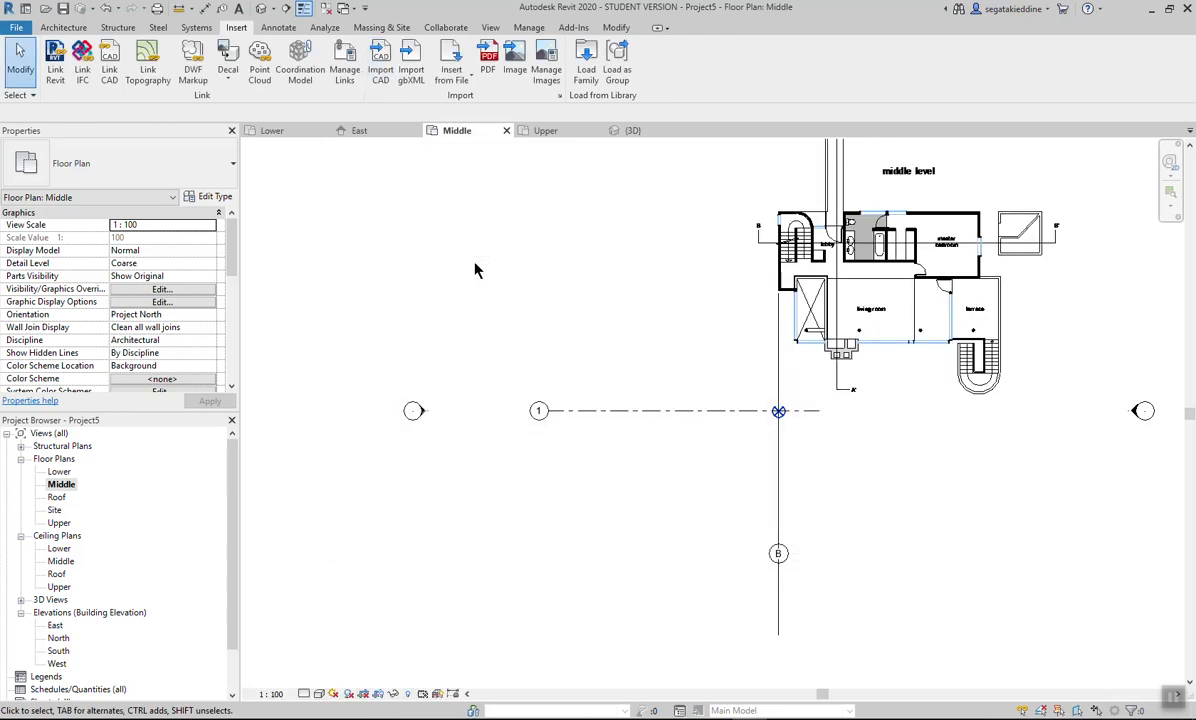
Unpin the imported Middle level drawing and shift it roughly down to the crossing of grids 1 and B
left_click(834, 340)
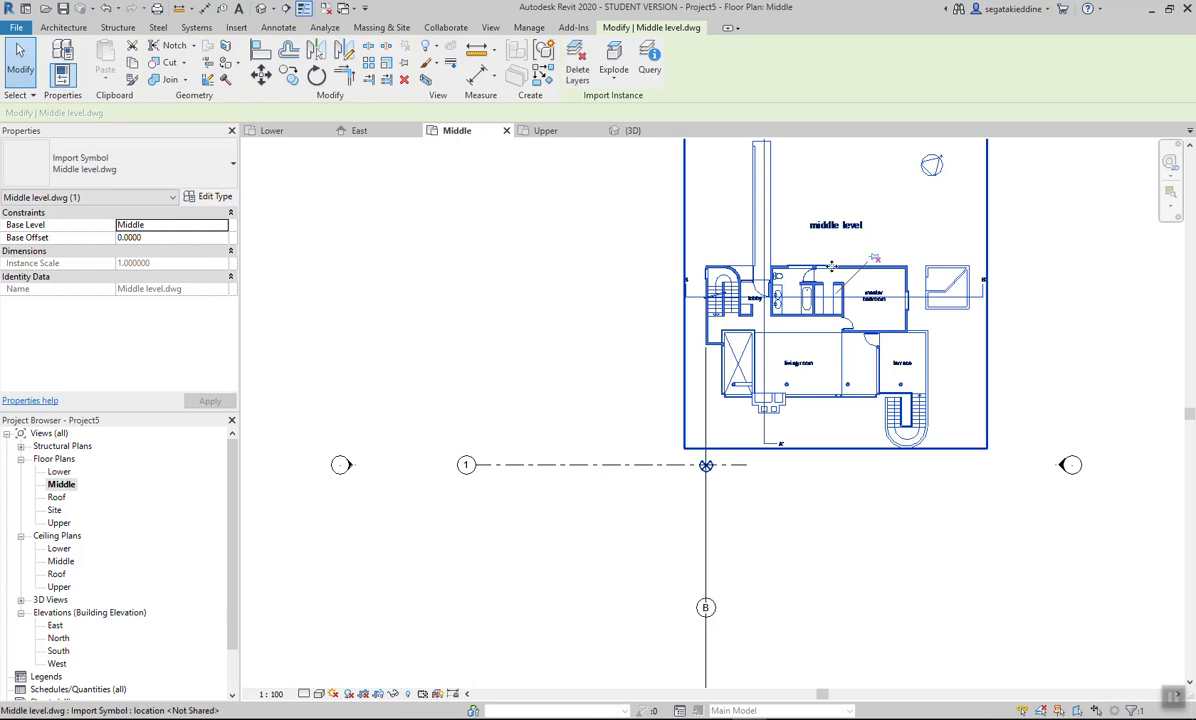
scroll(723, 279, "up", 3)
middle_click_drag(717, 374, 710, 312)
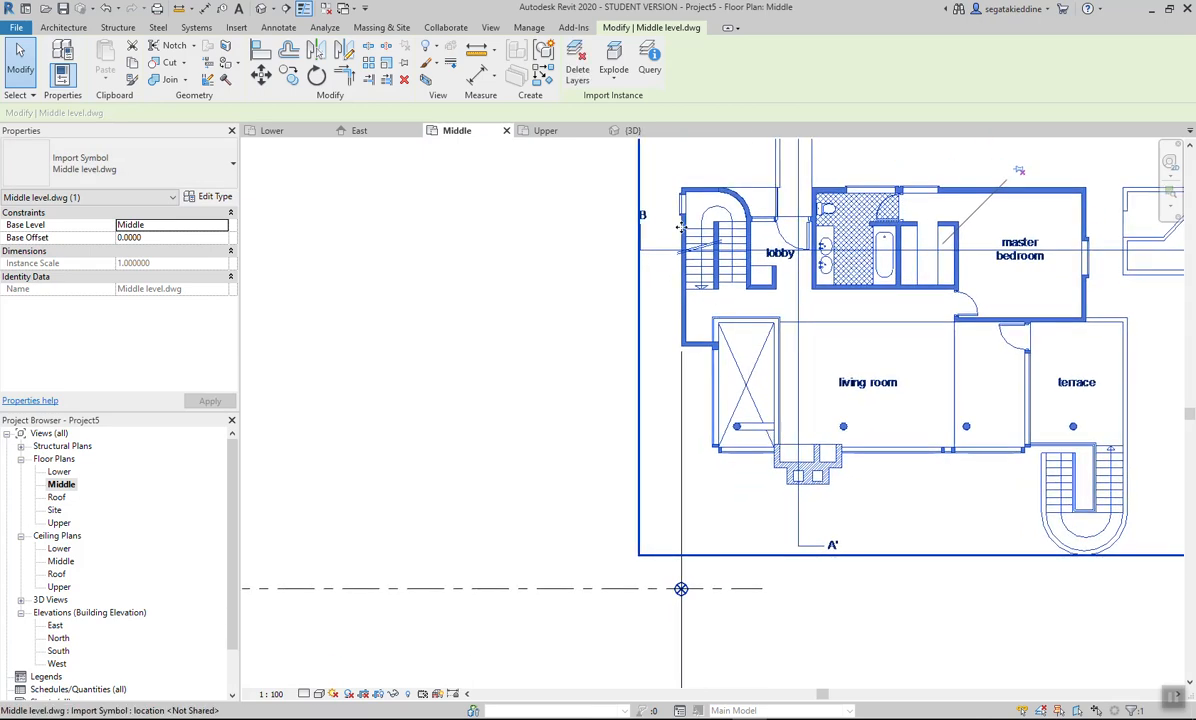
left_click_drag(700, 192, 641, 565)
scroll(730, 580, "up", 6)
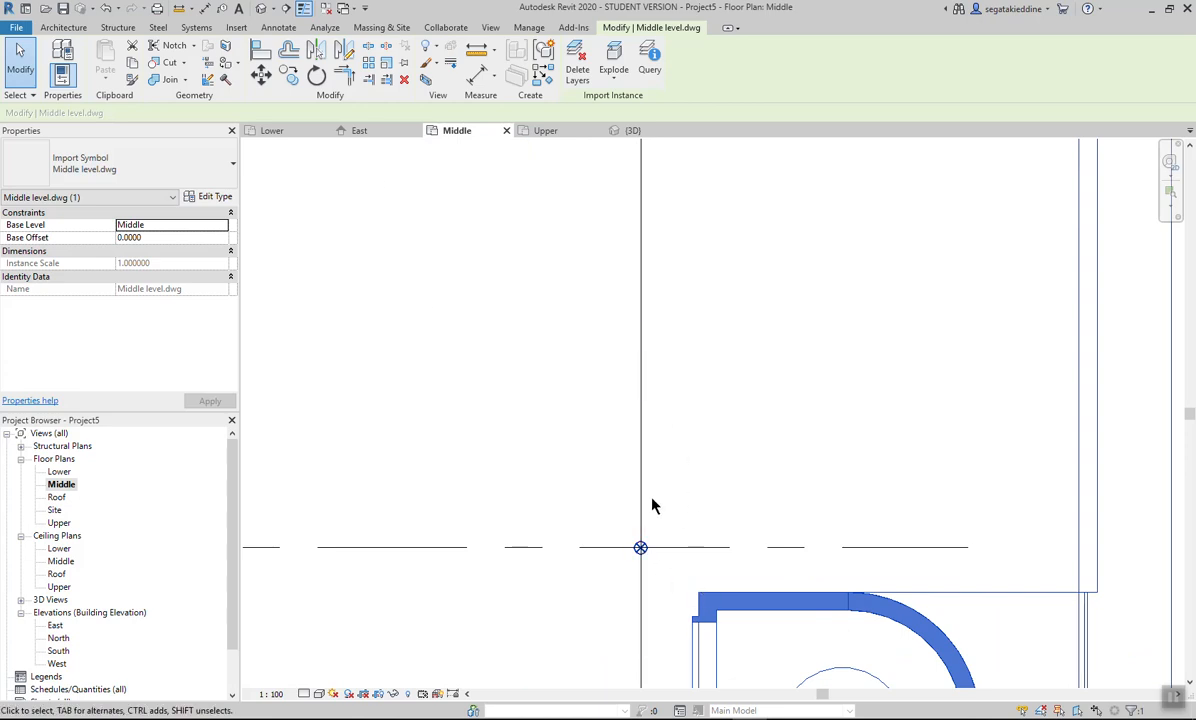
Move the Middle level drawing so the outer corner of its stair walls sits exactly on the intersection of grids 1 and B
left_click(260, 78)
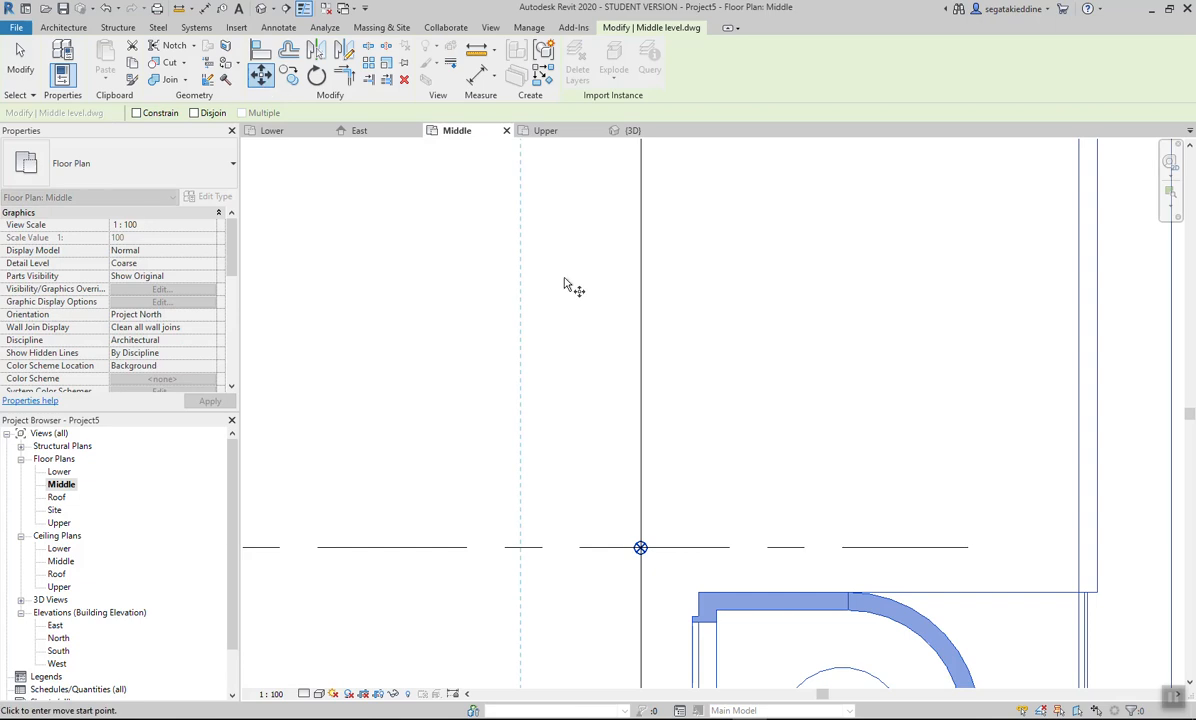
left_click(699, 597)
scroll(640, 545, "up", 4)
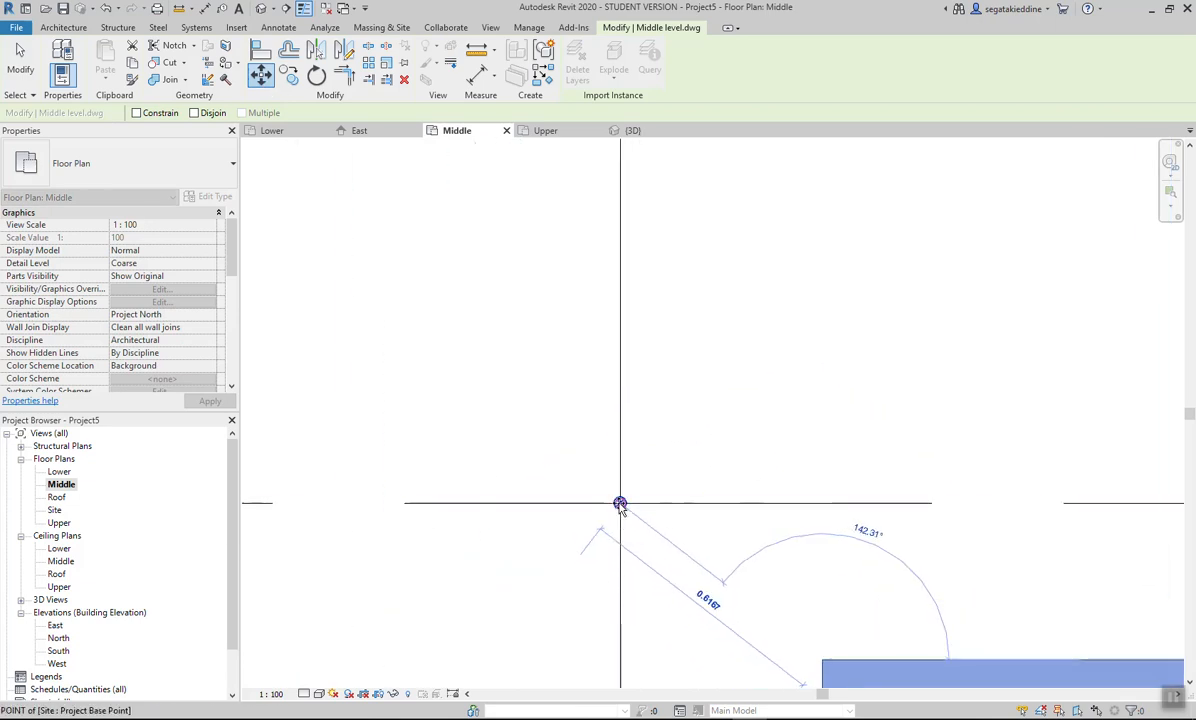
left_click(620, 503)
scroll(620, 502, "down", 5)
middle_click_drag(609, 487, 567, 377)
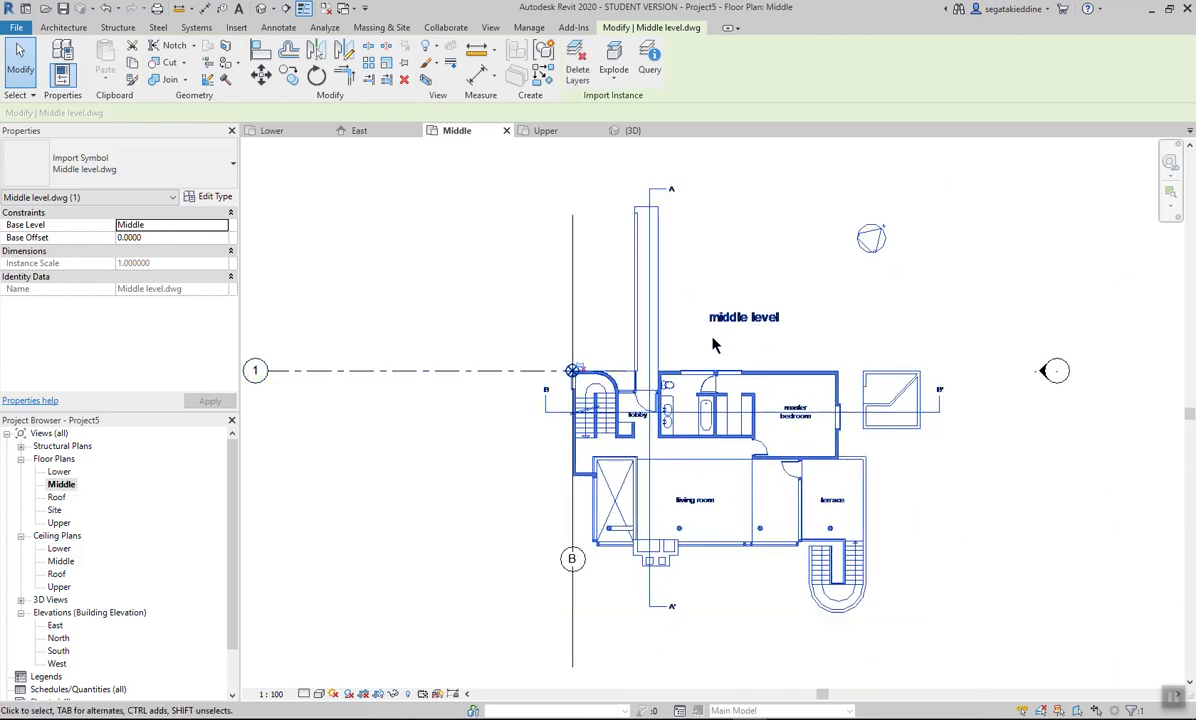
Open the Lower floor plan and import Lower Level.dwg, placed at the Lower level with origin-to-origin positioning
double_click(59, 472)
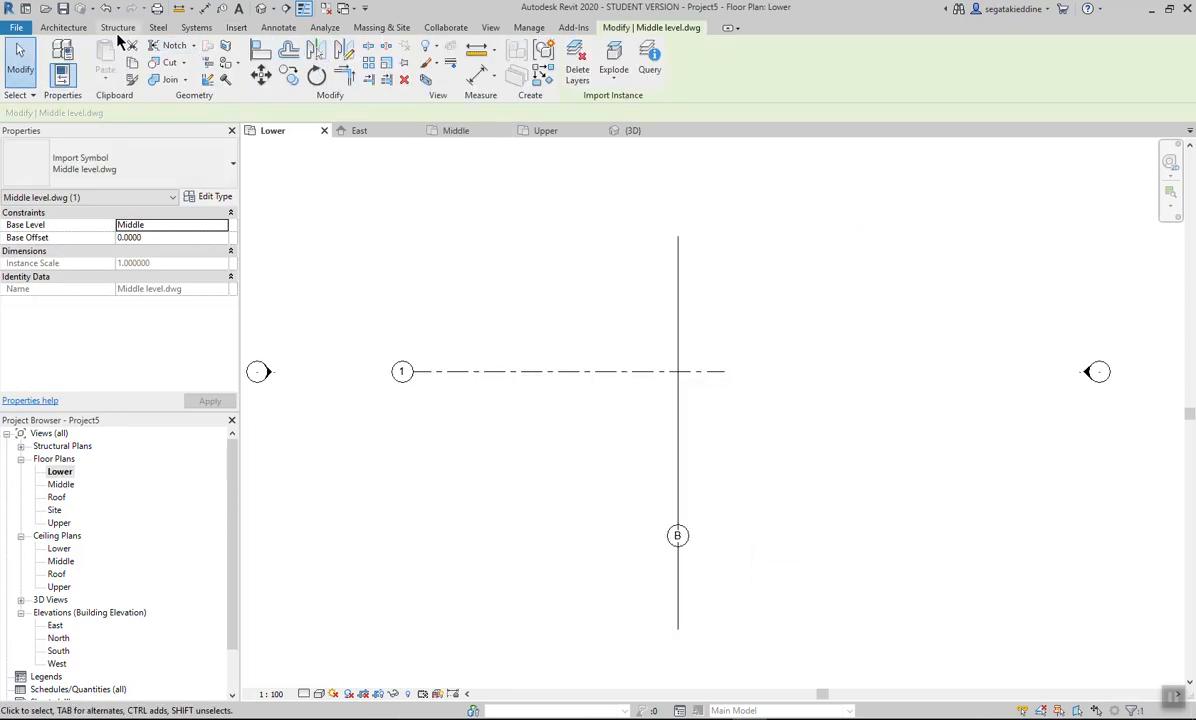
left_click(238, 28)
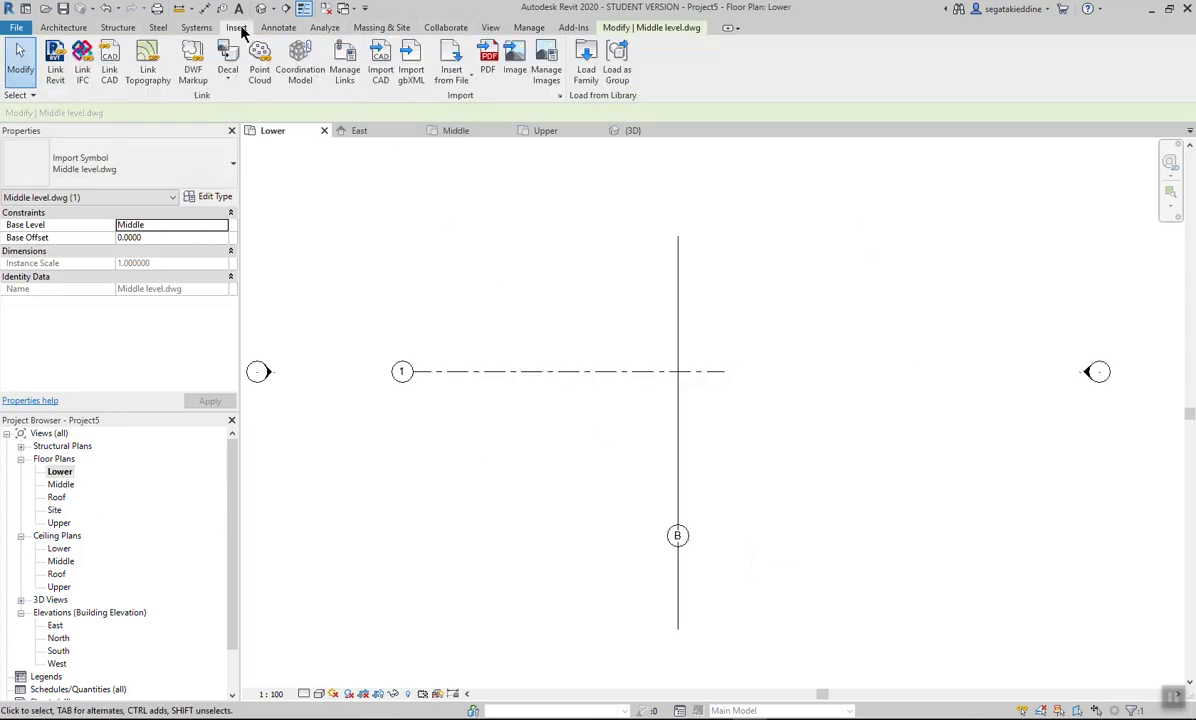
left_click(376, 60)
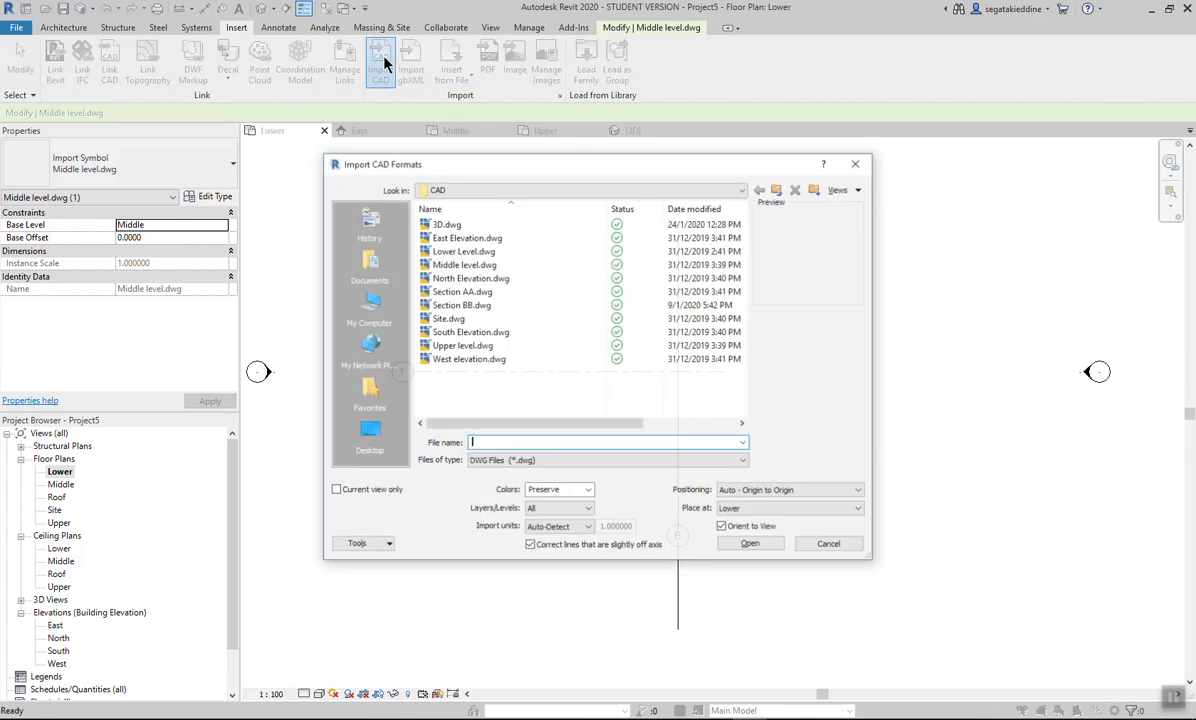
left_click(456, 253)
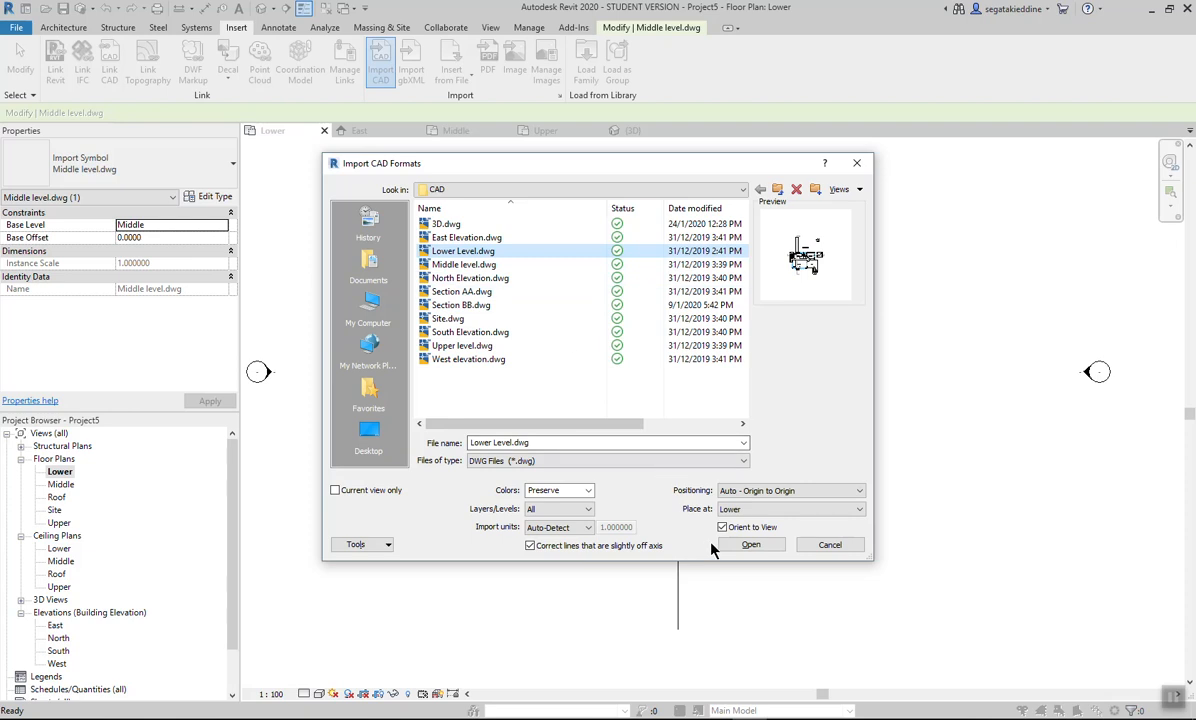
left_click(751, 544)
middle_click_drag(824, 349, 780, 475)
scroll(747, 392, "up", 2)
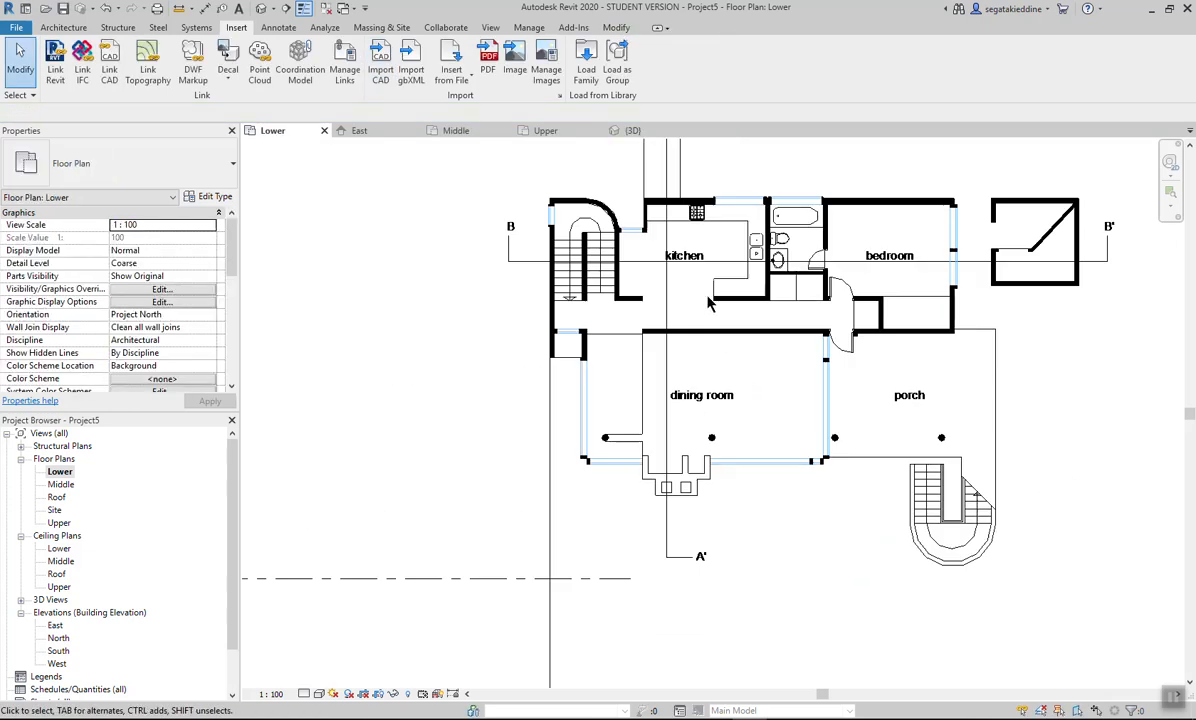
Unpin the Lower Level drawing and move its outer stair corner onto the intersection of grids 1 and B
left_click(697, 204)
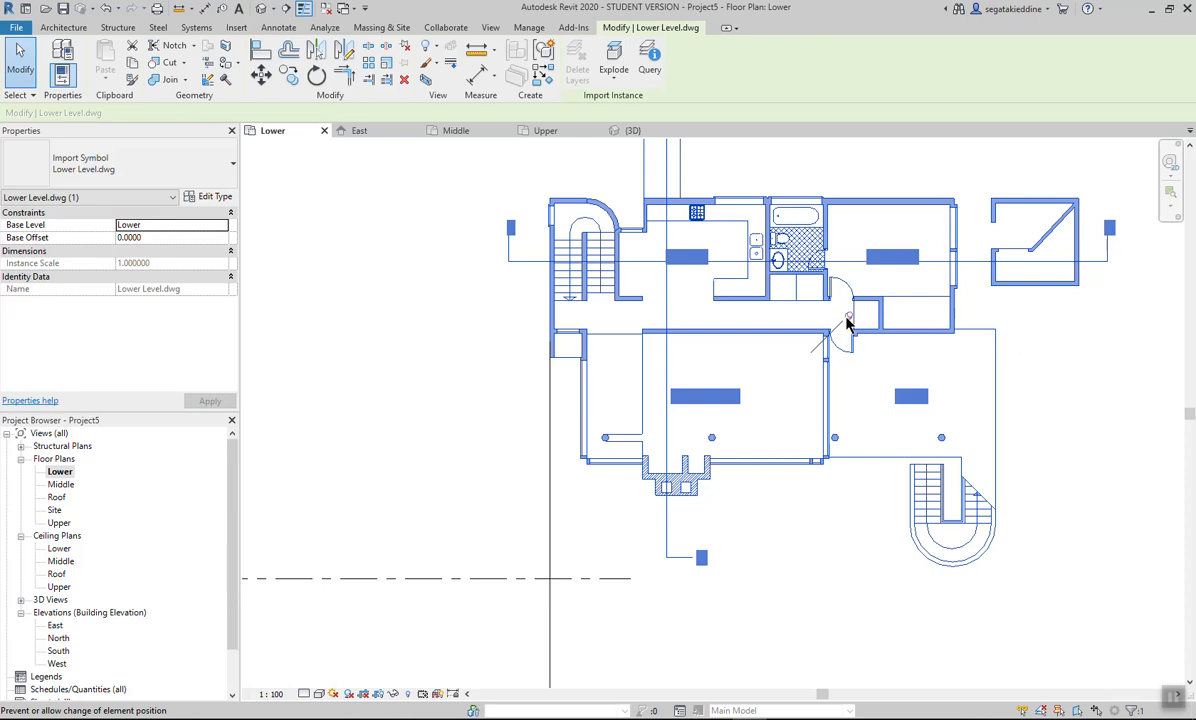
left_click(262, 78)
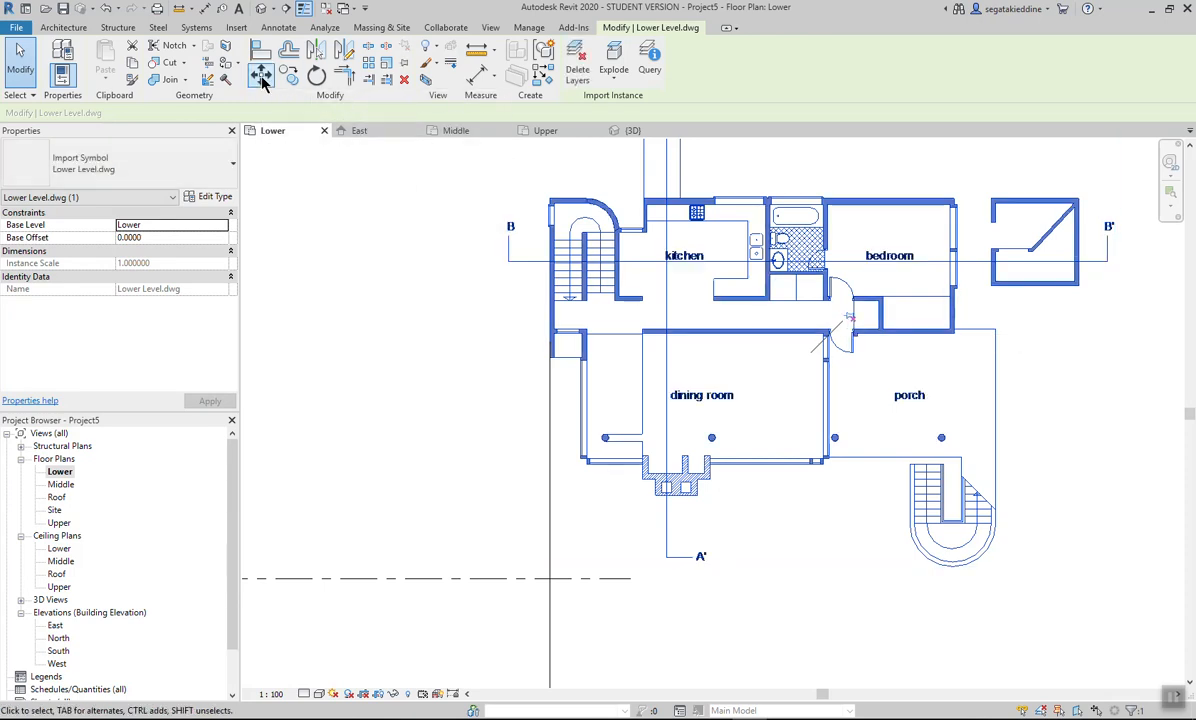
left_click(501, 144)
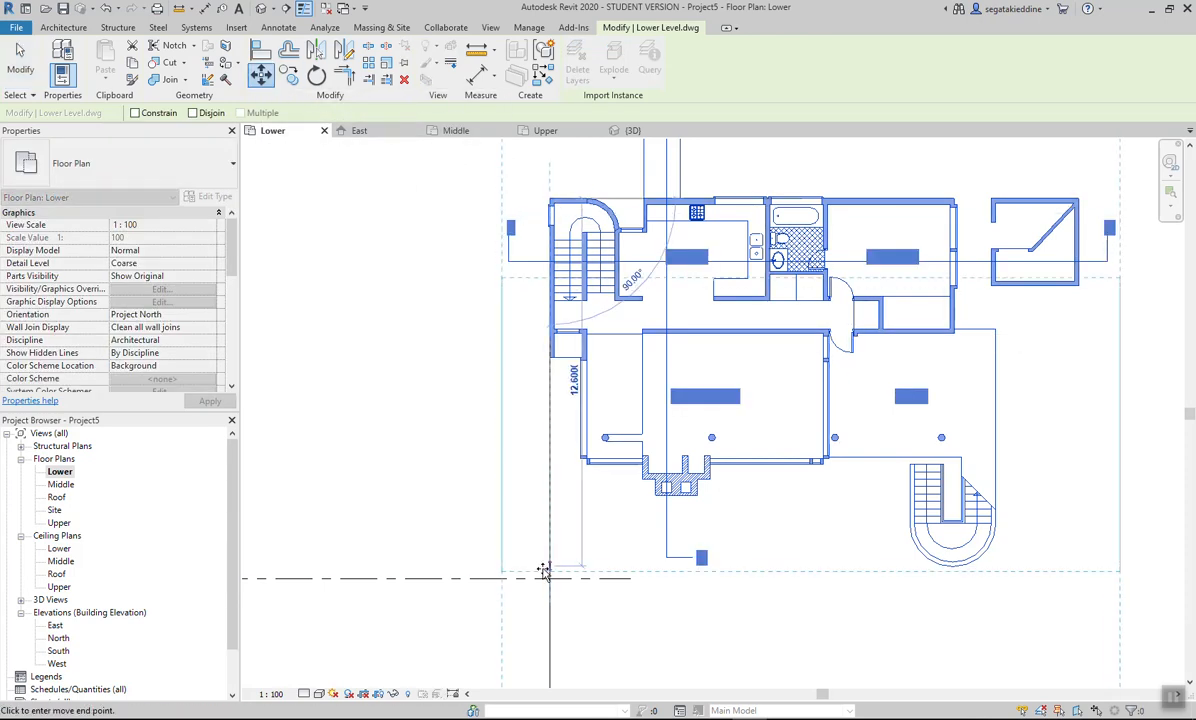
left_click(547, 578)
scroll(553, 568, "down", 3)
middle_click_drag(553, 570, 603, 392)
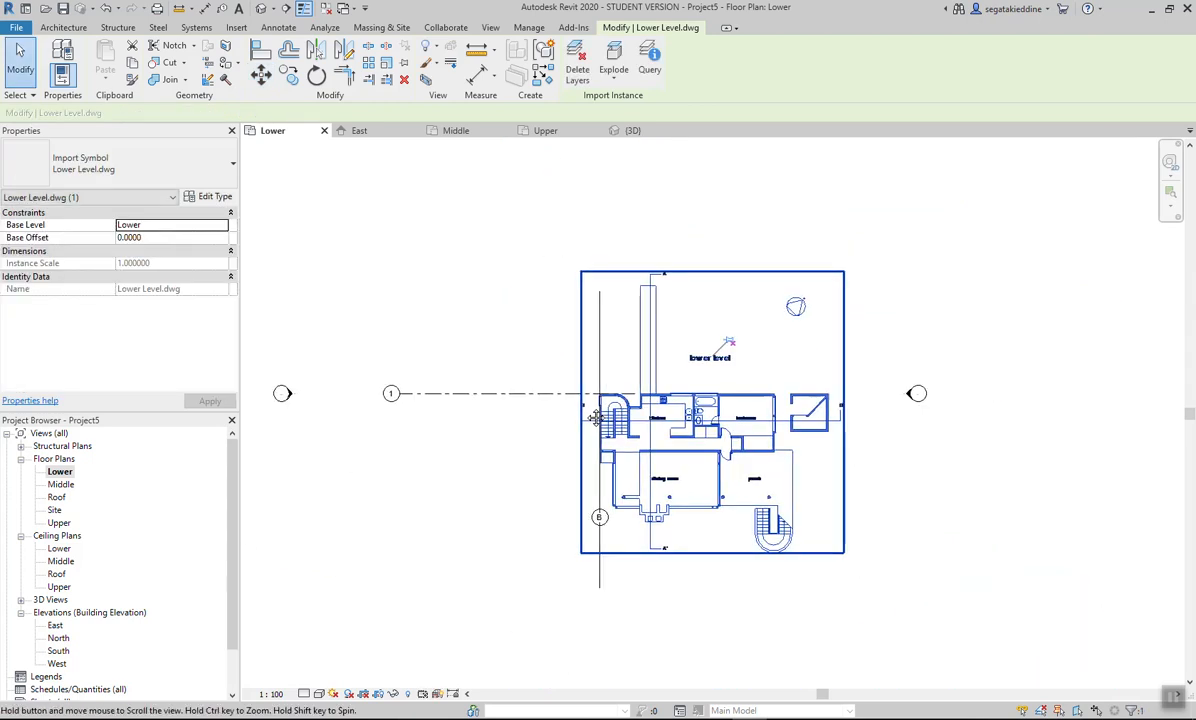
Open the Upper floor plan and import Upper level.dwg, placed at the Upper level with origin-to-origin positioning
double_click(59, 523)
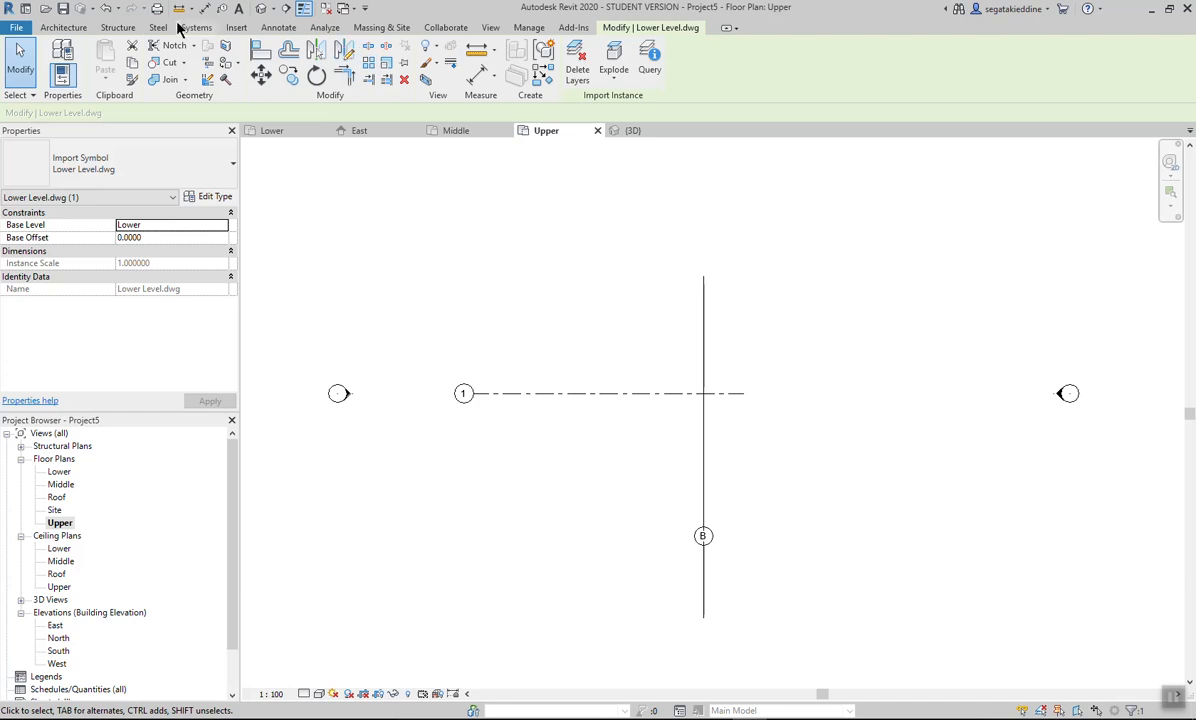
left_click(234, 28)
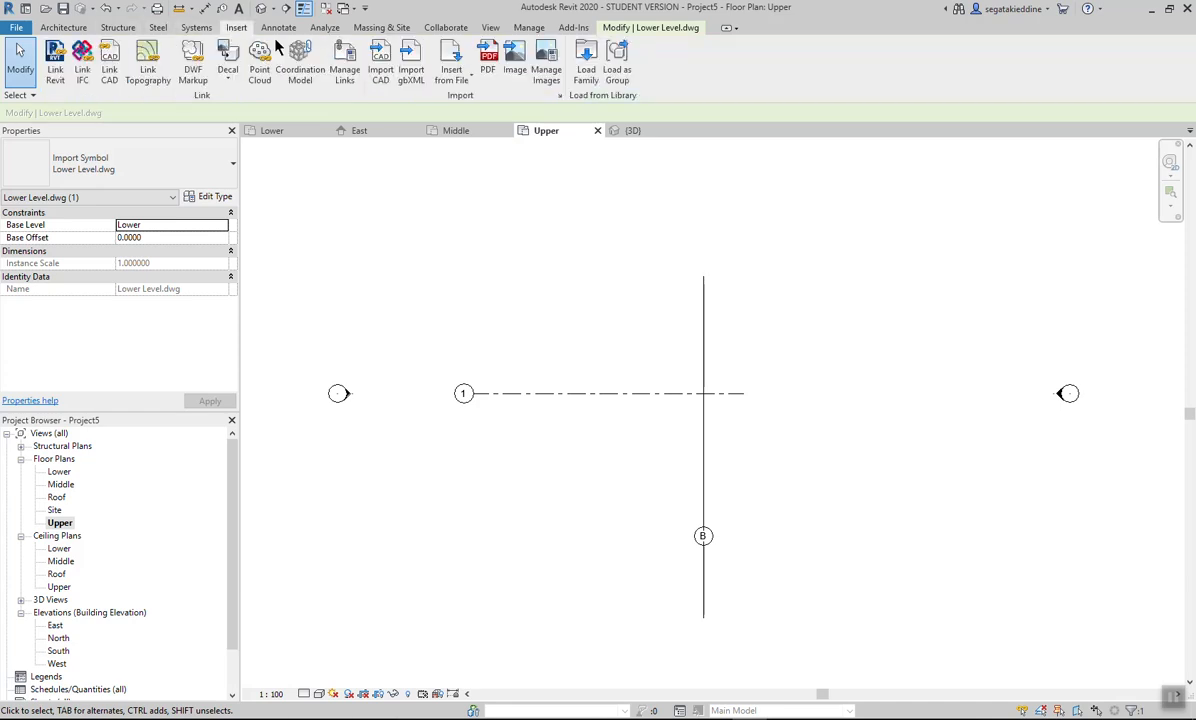
left_click(378, 62)
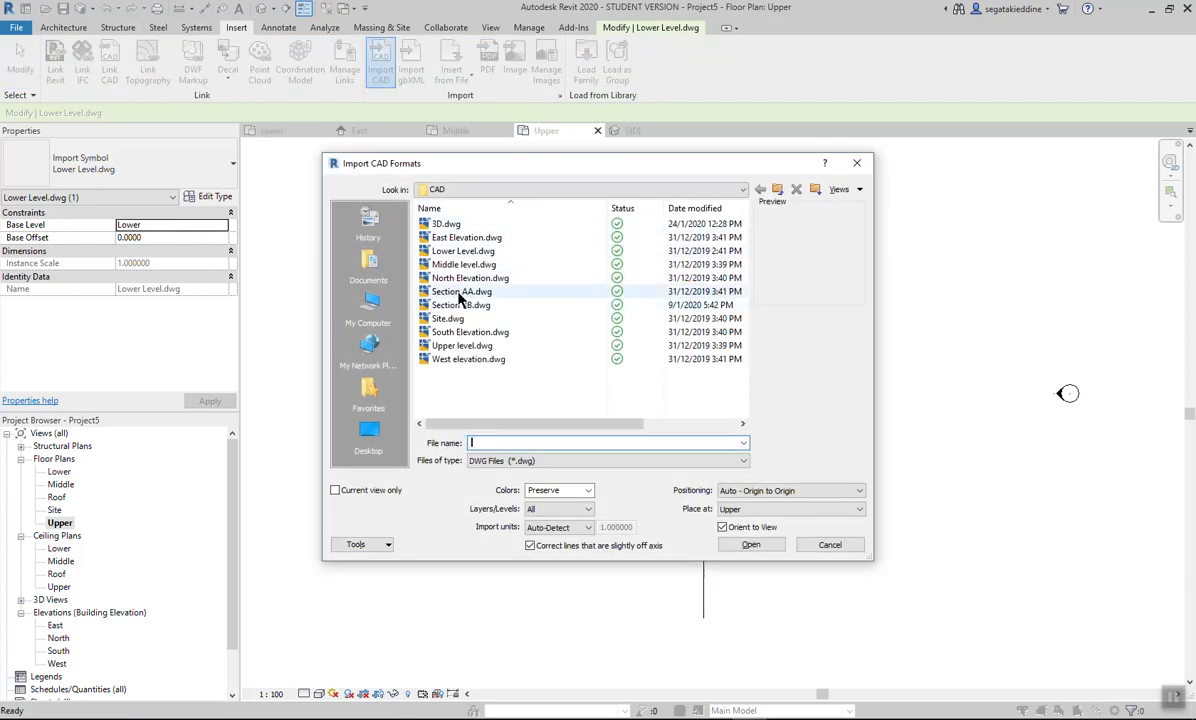
left_click(460, 346)
left_click(751, 545)
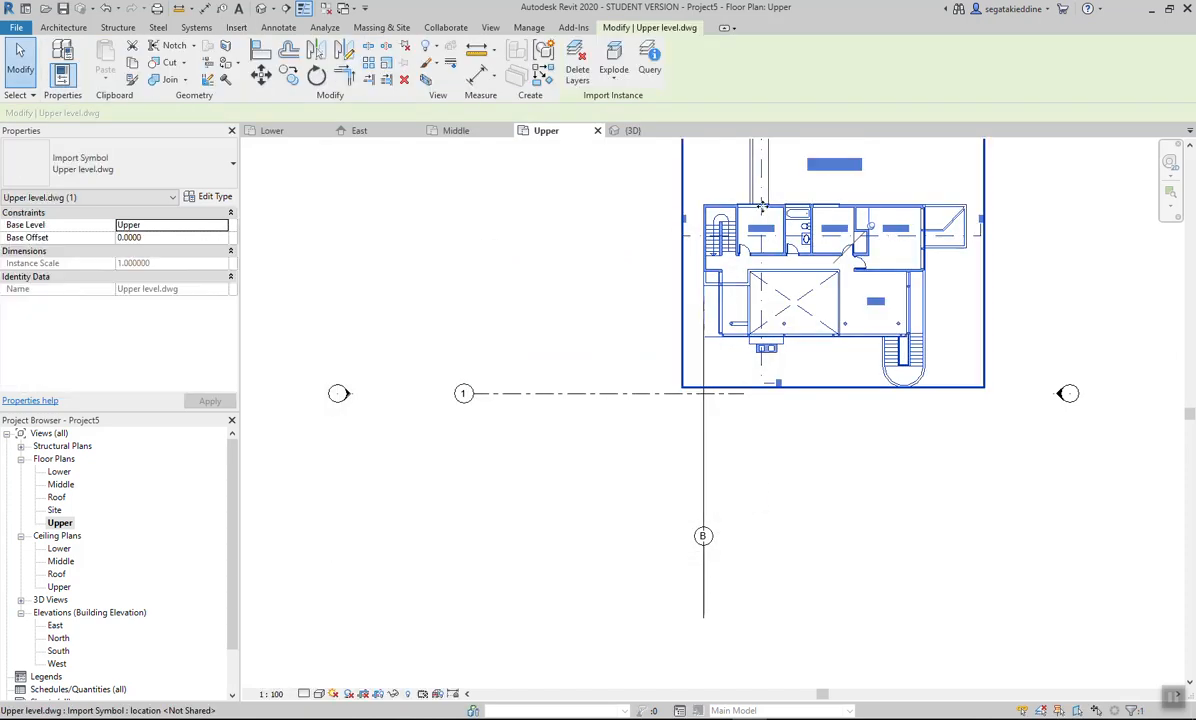
Try to move the still pinned Upper level drawing by its outer stair corner onto the grid intersection
left_click(260, 73)
middle_click_drag(729, 188, 733, 222)
scroll(740, 275, "up", 5)
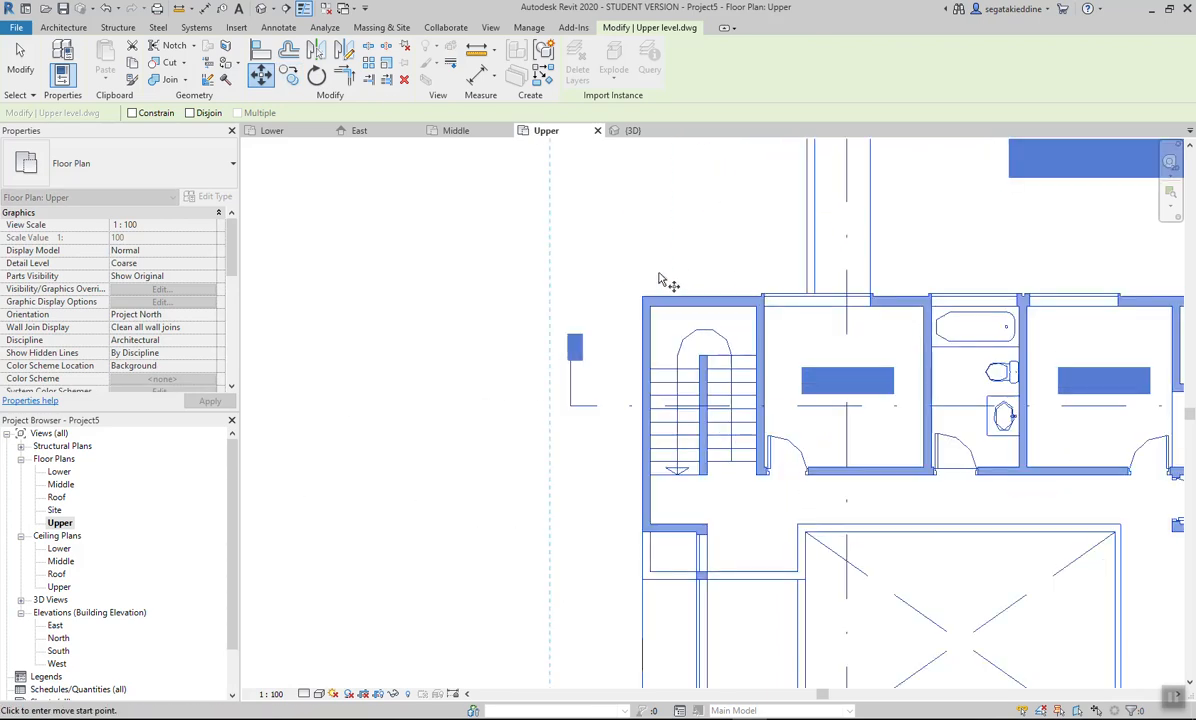
scroll(649, 333, "down", 6)
scroll(630, 470, "up", 5)
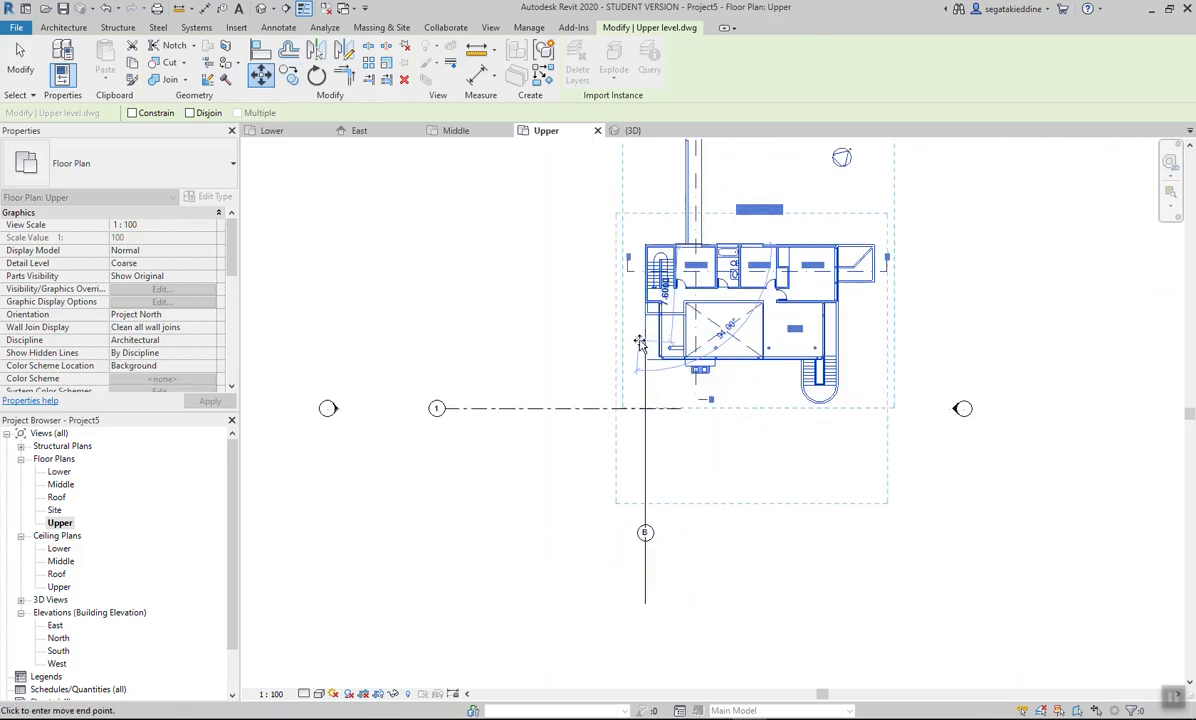
left_click(610, 506)
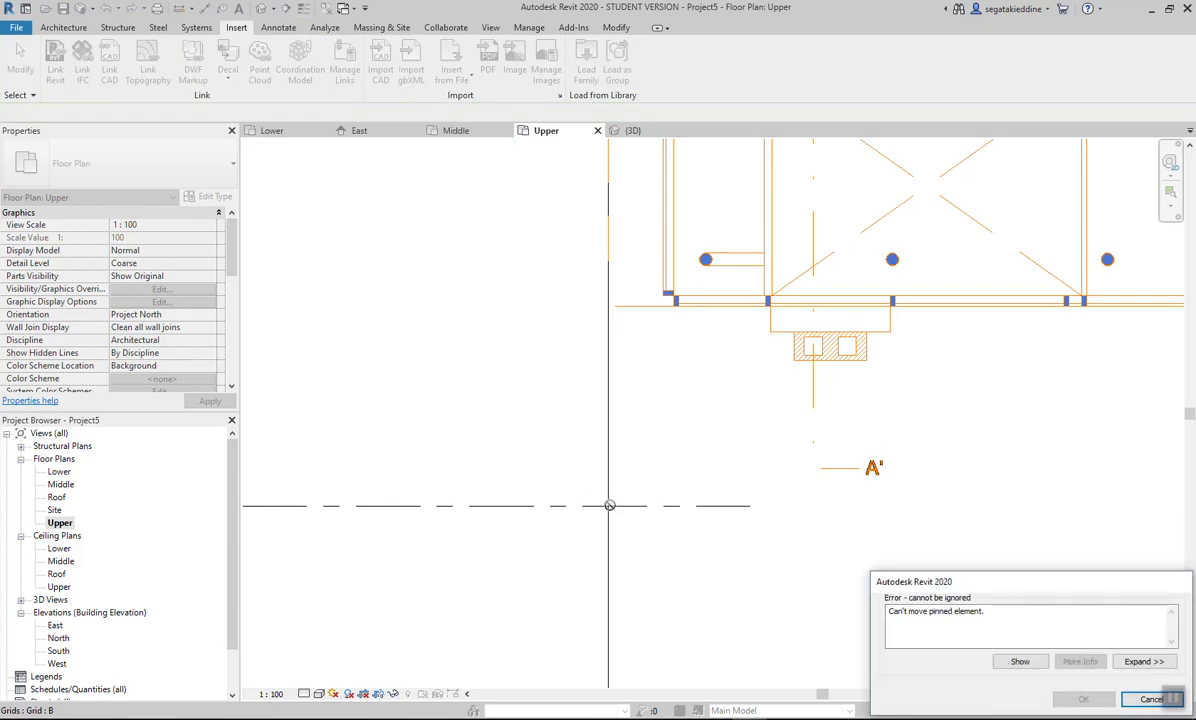
left_click(1127, 698)
scroll(889, 432, "down", 4)
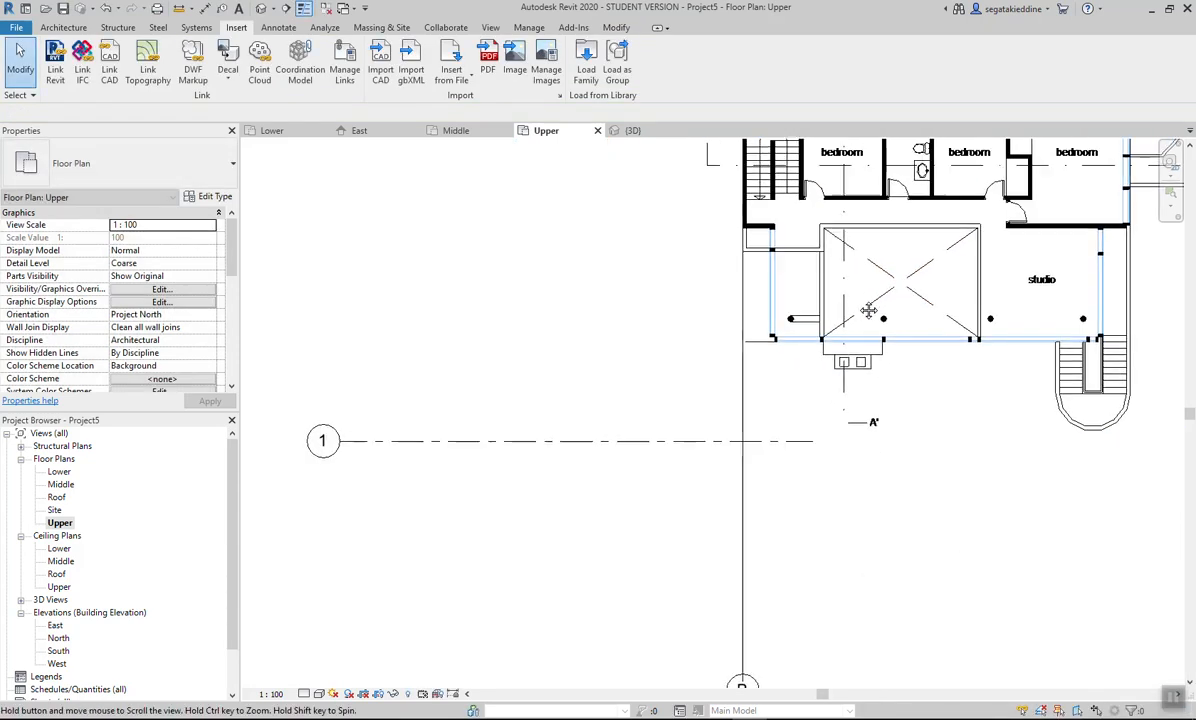
Unpin the Upper level drawing, move its outer stair corner onto the intersection of grids 1 and B, and deselect it
left_click(832, 465)
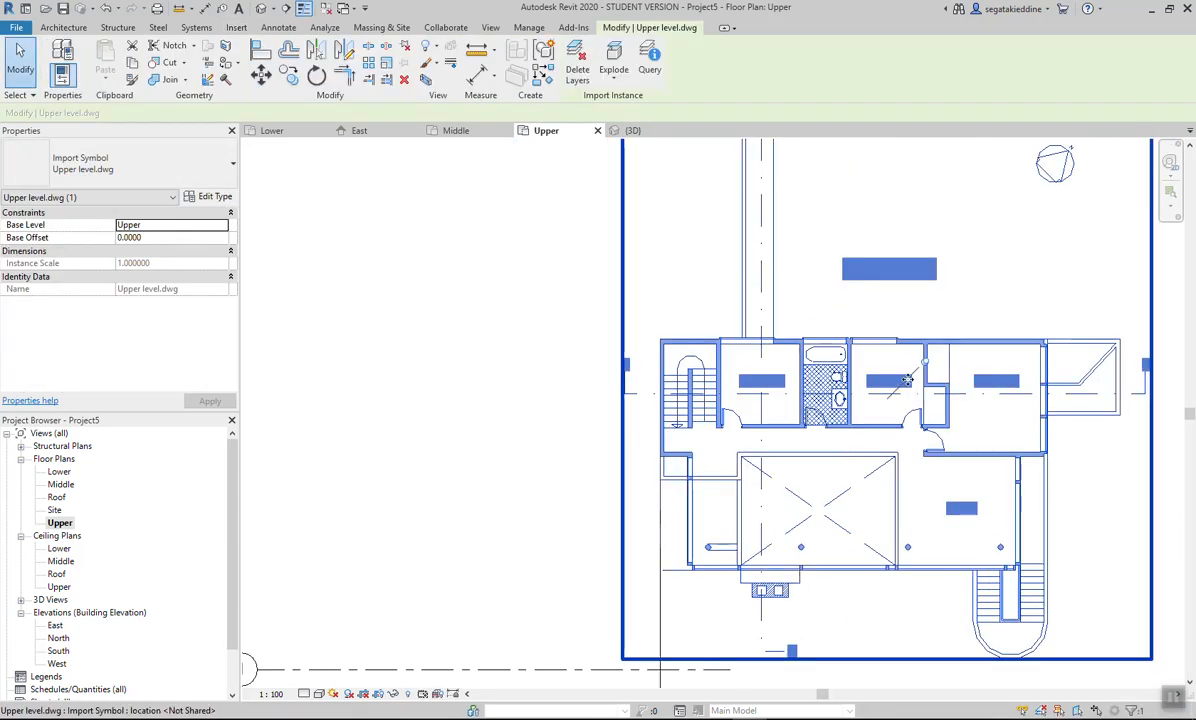
left_click(262, 80)
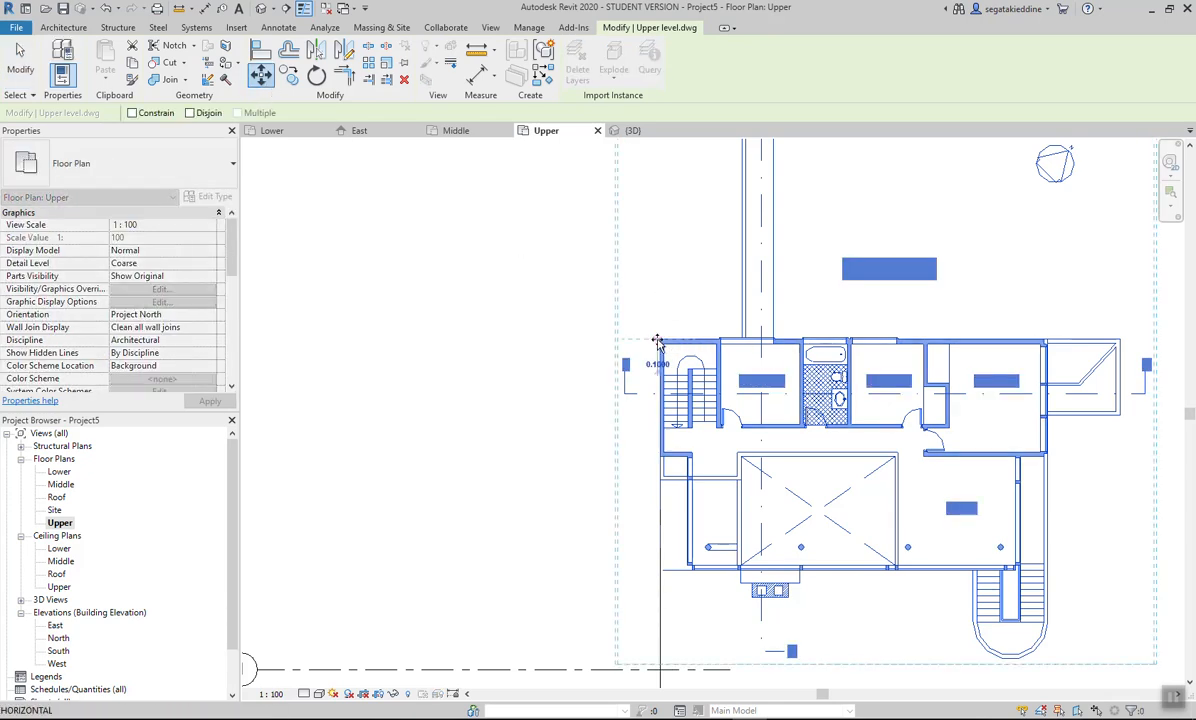
middle_click_drag(645, 584, 651, 244)
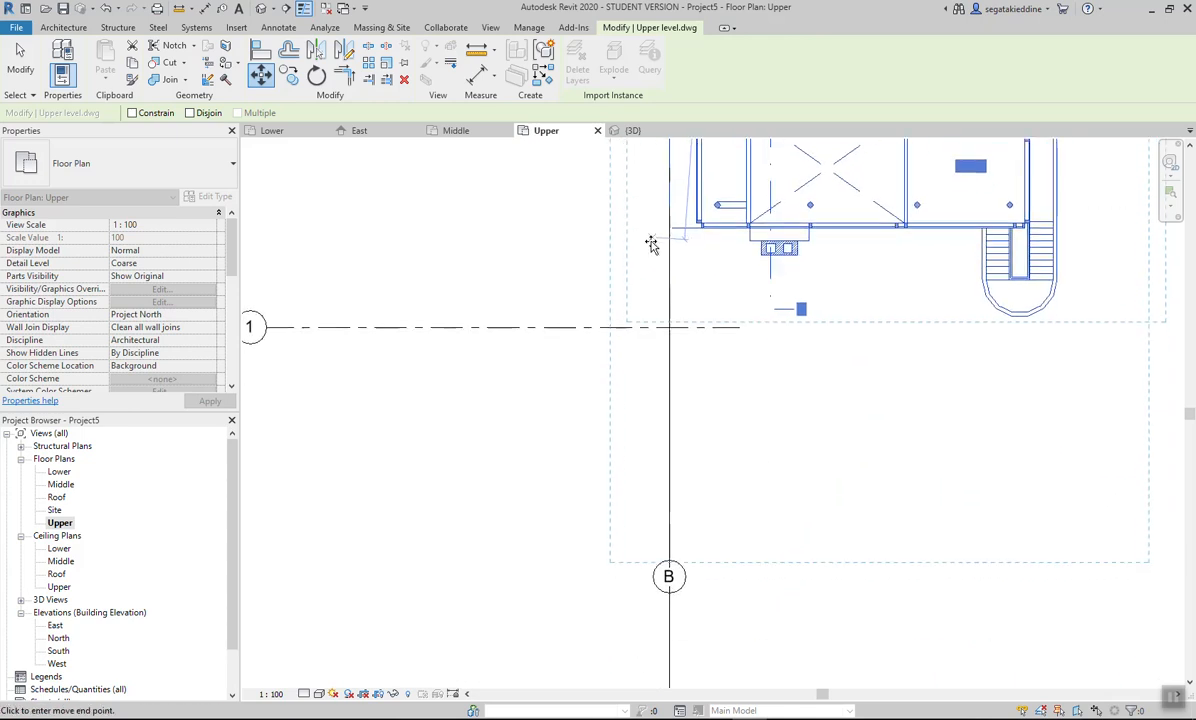
left_click(671, 327)
scroll(684, 430, "down", 1)
middle_click_drag(683, 432, 650, 366)
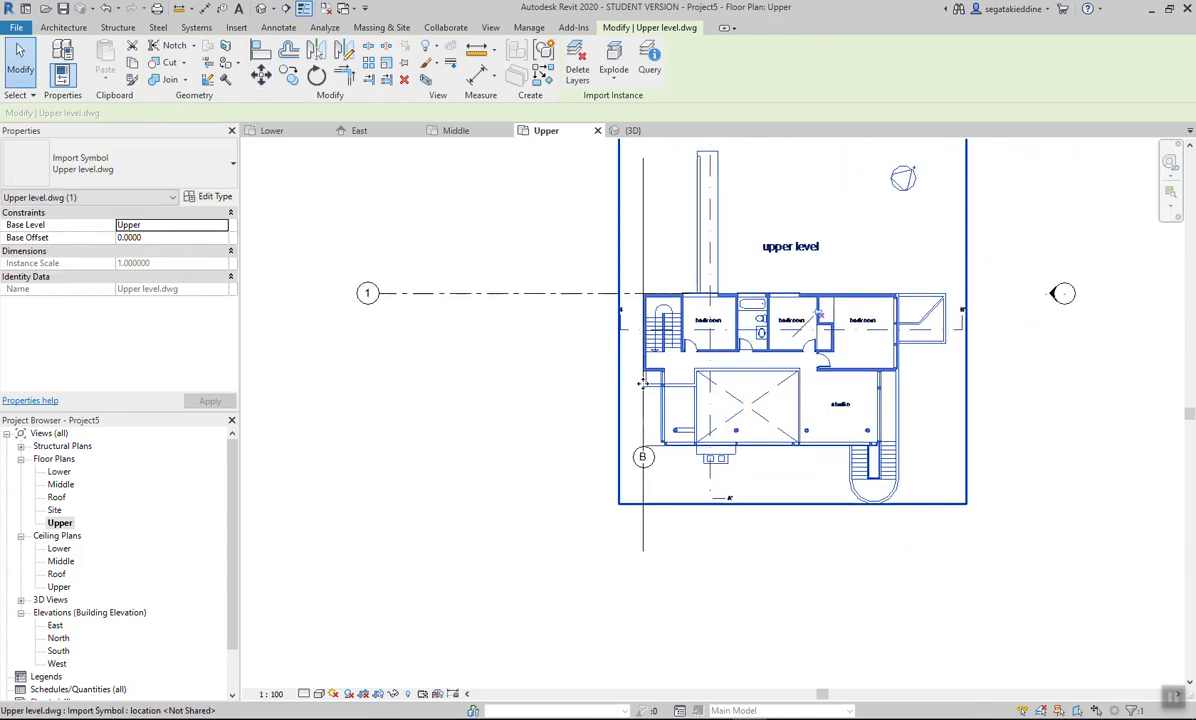
key("Escape")
Extend the bubble end of grid B farther below the upper plan and shorten grid 1 so its bubble sits near the building
scroll(652, 463, "up", 1)
left_click(650, 466)
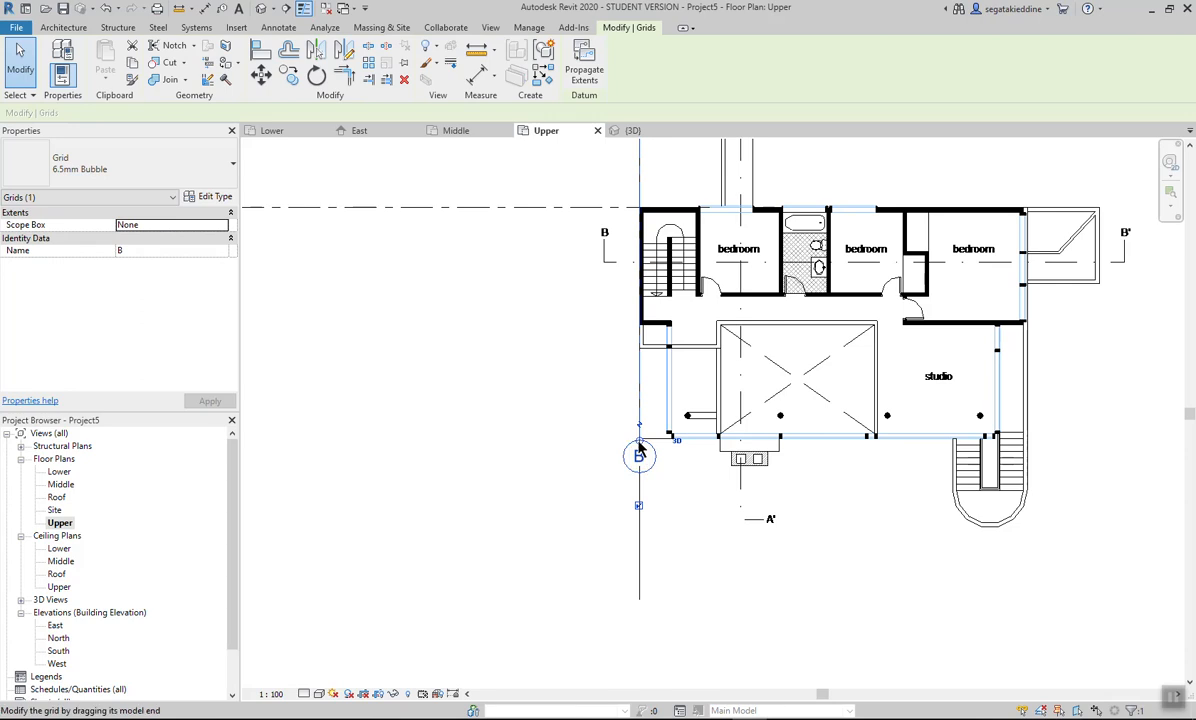
left_click_drag(640, 452, 640, 504)
middle_click_drag(330, 285, 437, 309)
left_click(332, 237)
left_click_drag(345, 236, 621, 236)
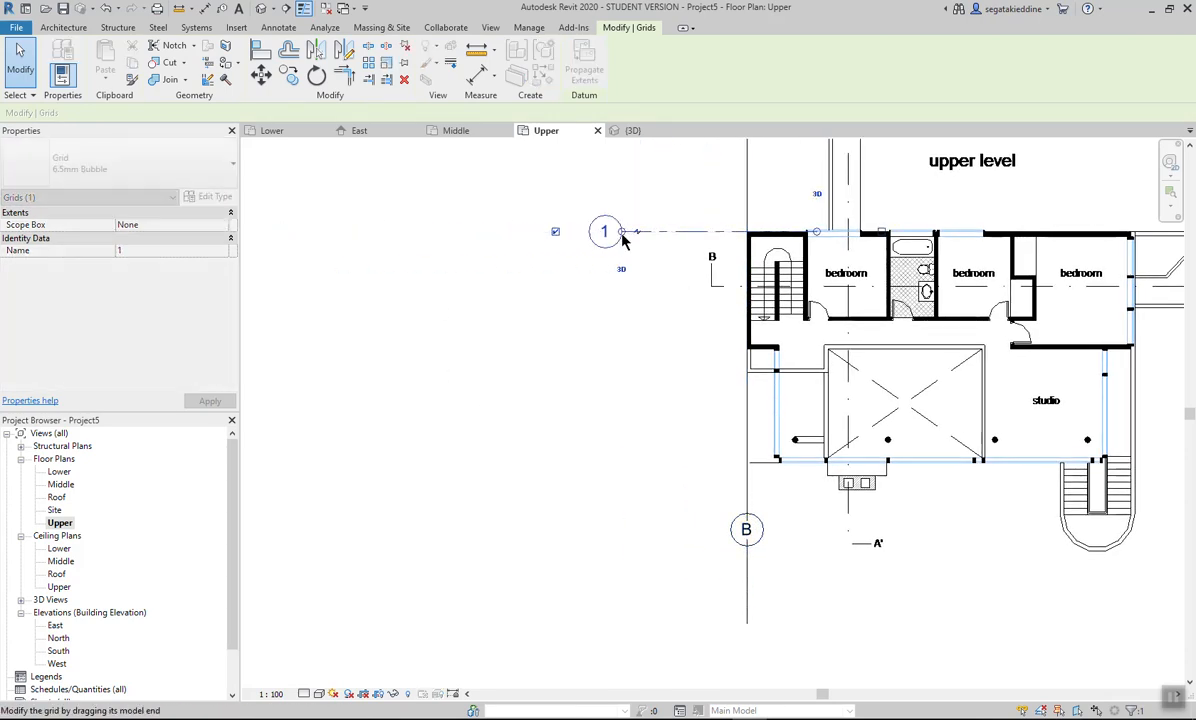
left_click(638, 336)
Open the default 3D view and examine from several angles how the imported floor plans stack and align on their levels
scroll(640, 340, "down", 2)
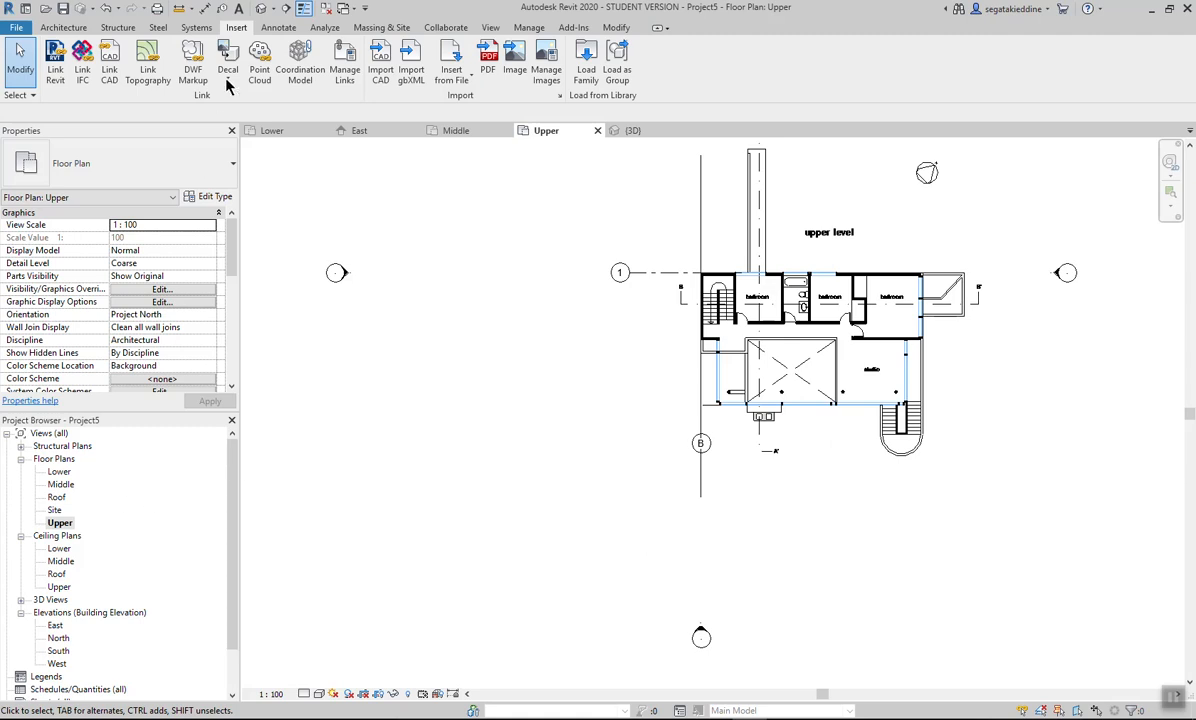
left_click(262, 9)
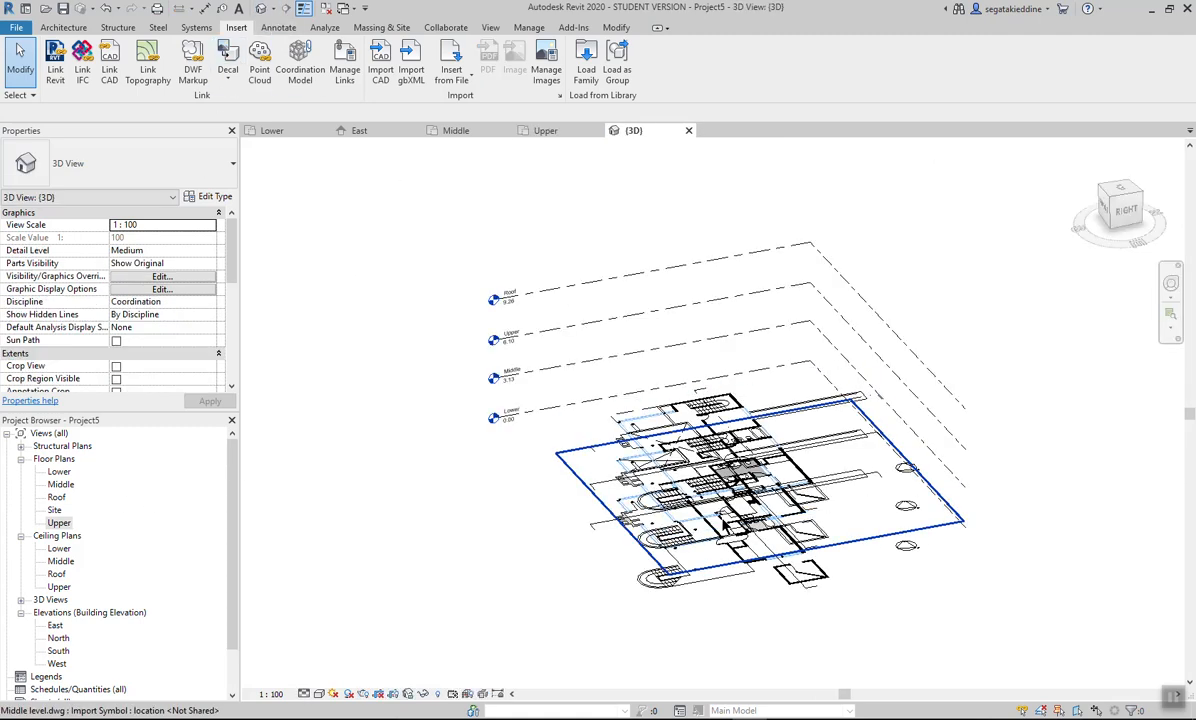
middle_click_drag(720, 470, 700, 470, "shift")
middle_click_drag(636, 510, 645, 335, "shift")
scroll(645, 385, "up", 2)
middle_click_drag(715, 432, 838, 454, "shift")
middle_click_drag(694, 496, 761, 437)
scroll(758, 438, "down", 3)
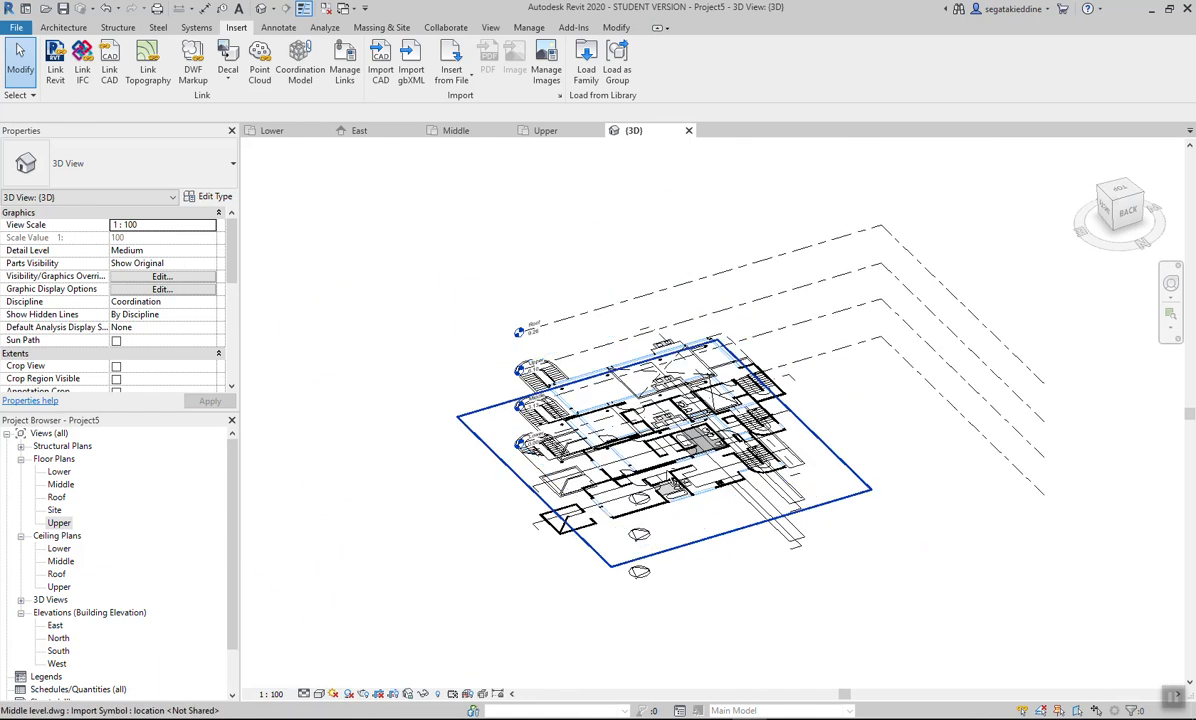
scroll(745, 420, "up", 3)
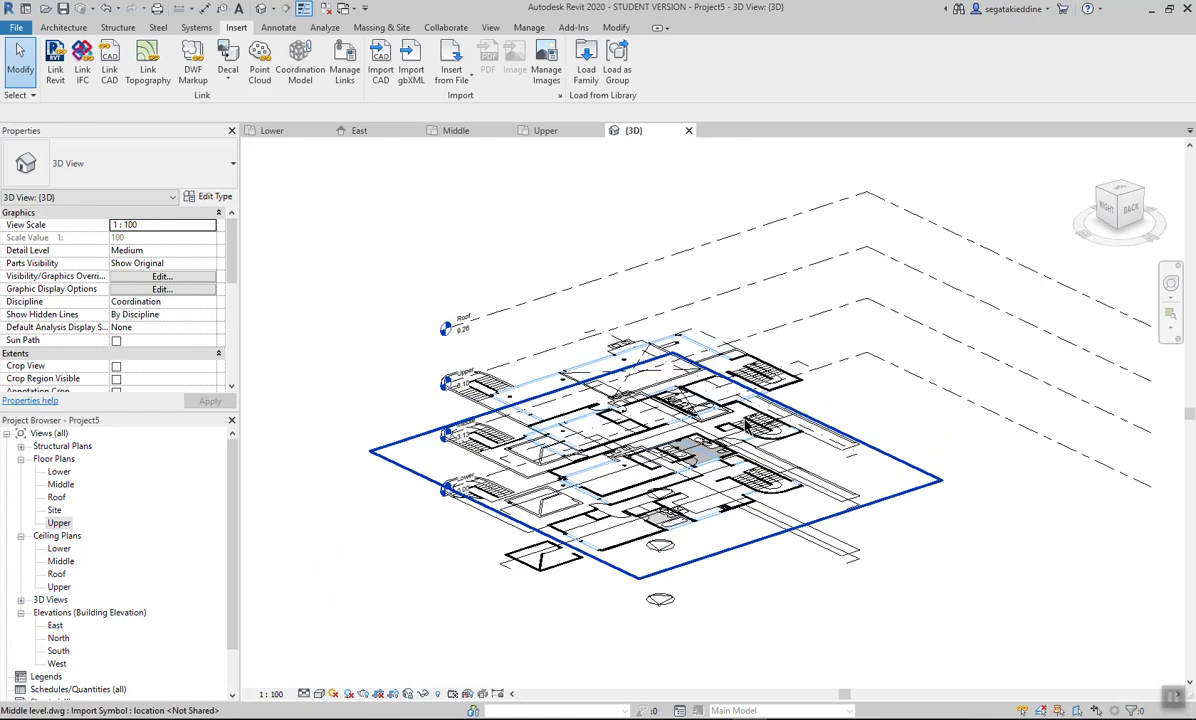
scroll(620, 409, "down", 2)
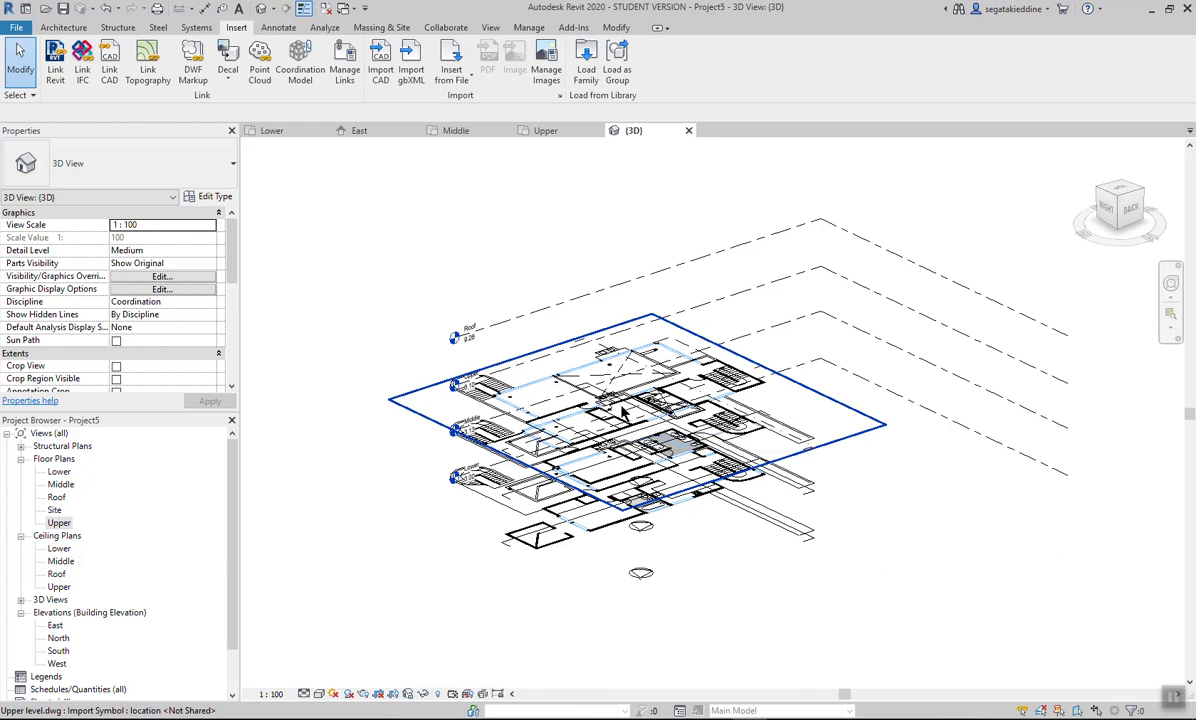
middle_click_drag(623, 420, 697, 468, "shift")
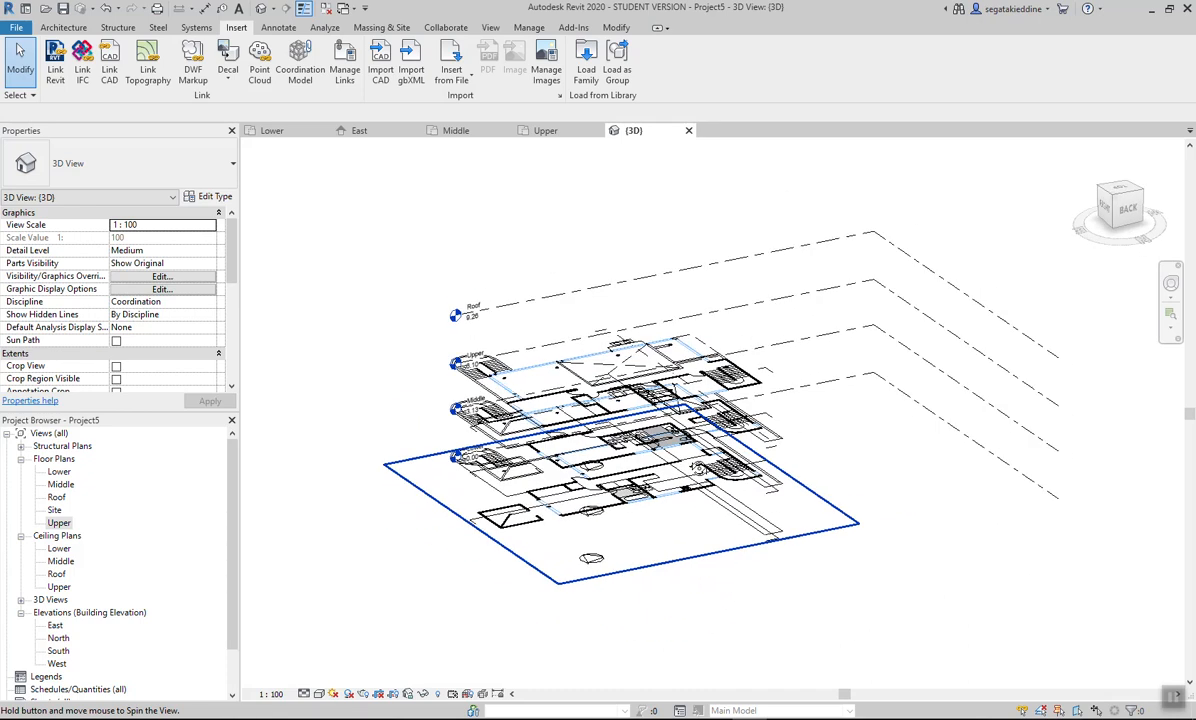